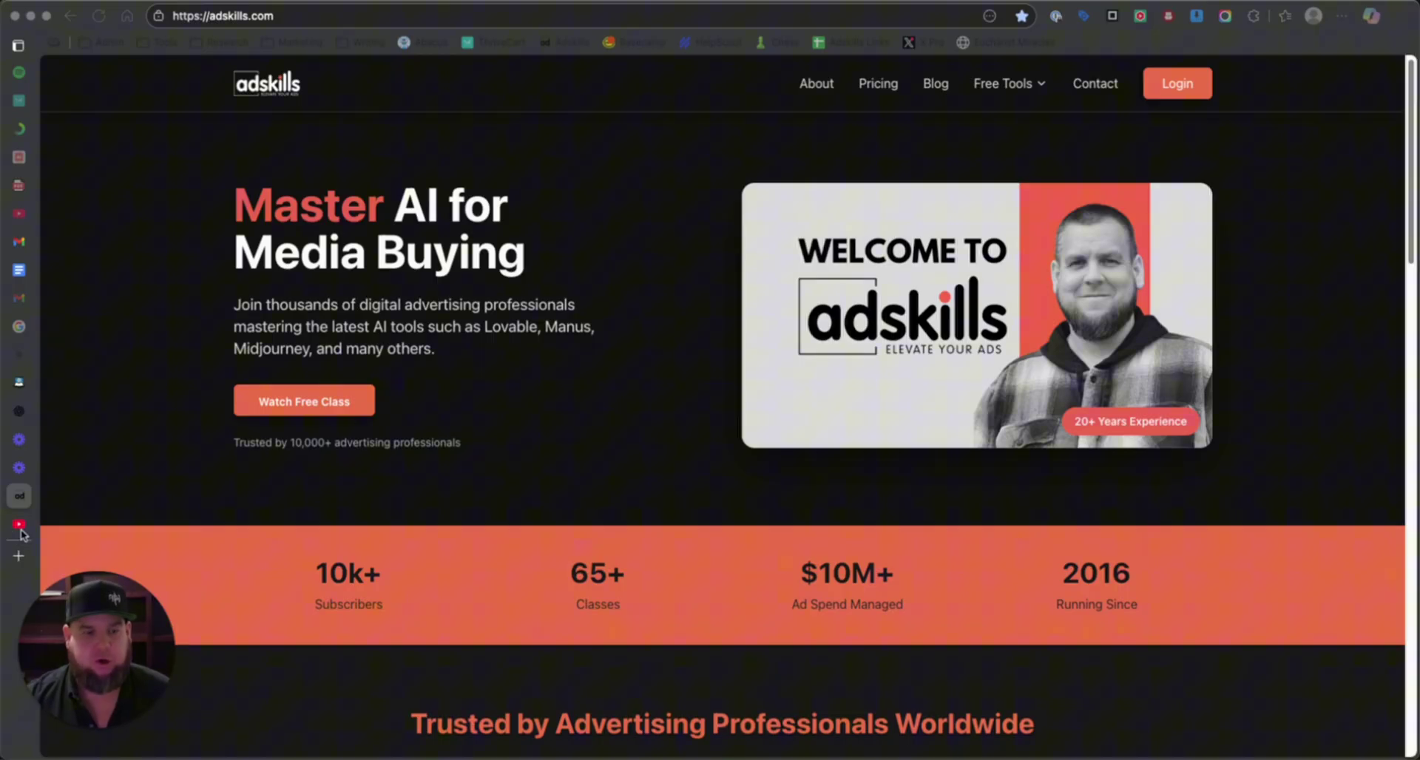
Switch to the Vexian YouTube channel page and look over its most popular videos
left_click(20, 525)
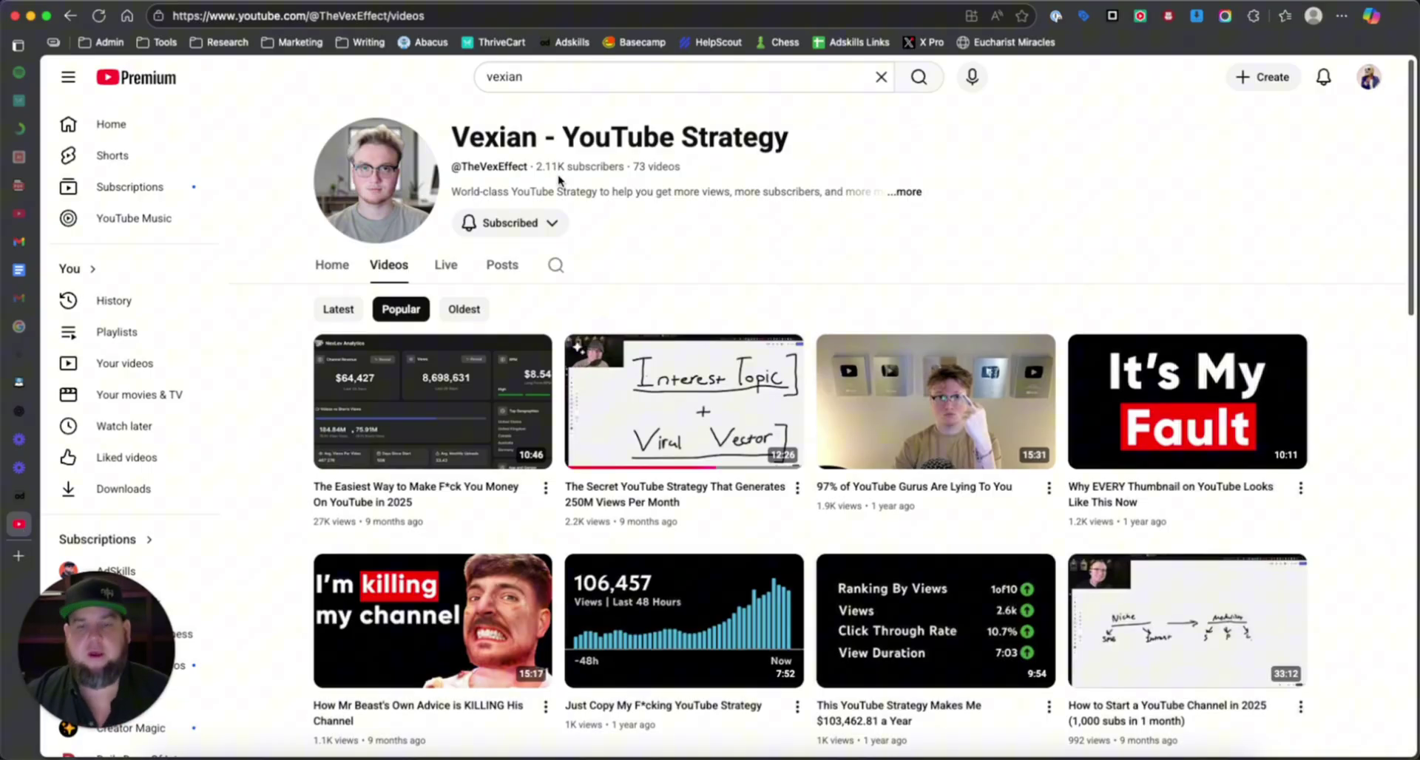
scroll(716, 276, "down", 2)
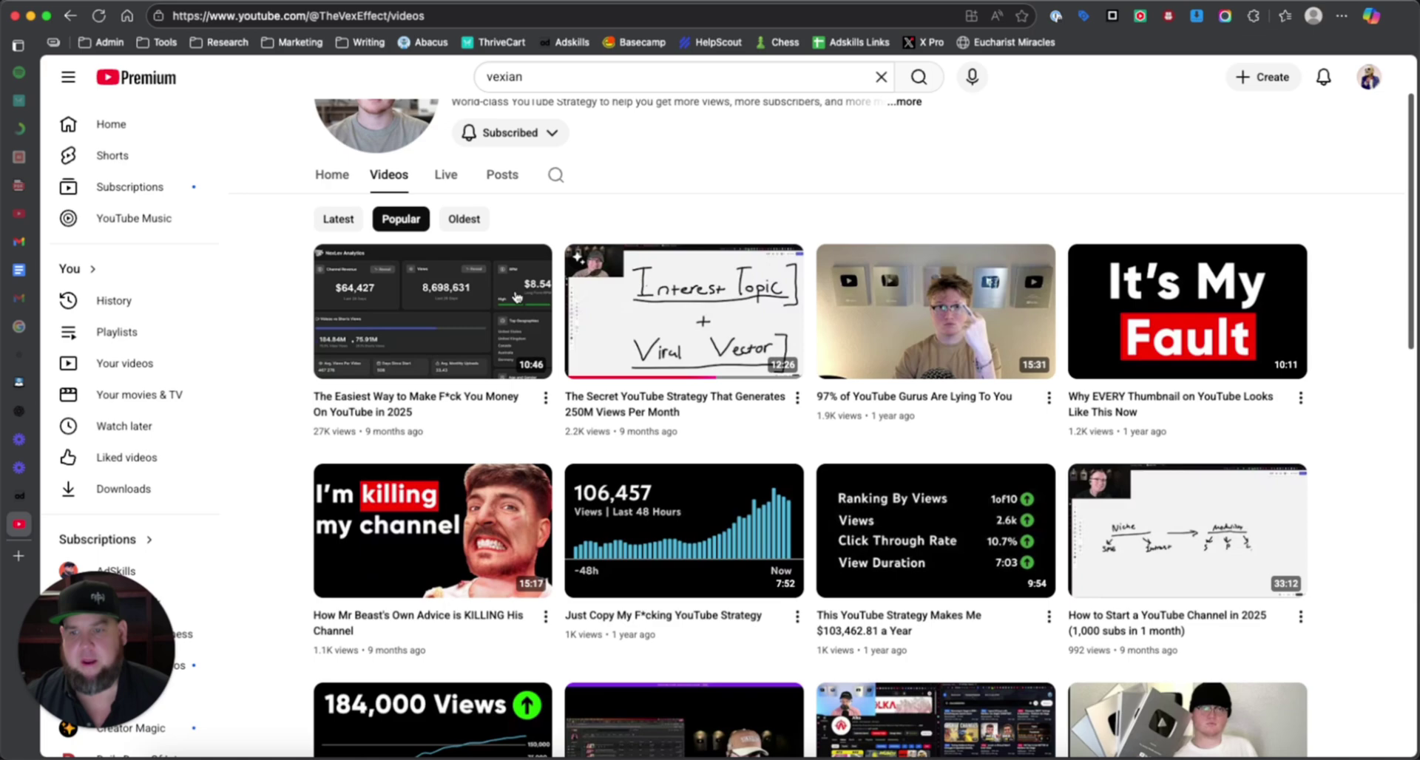
scroll(280, 418, "up", 1)
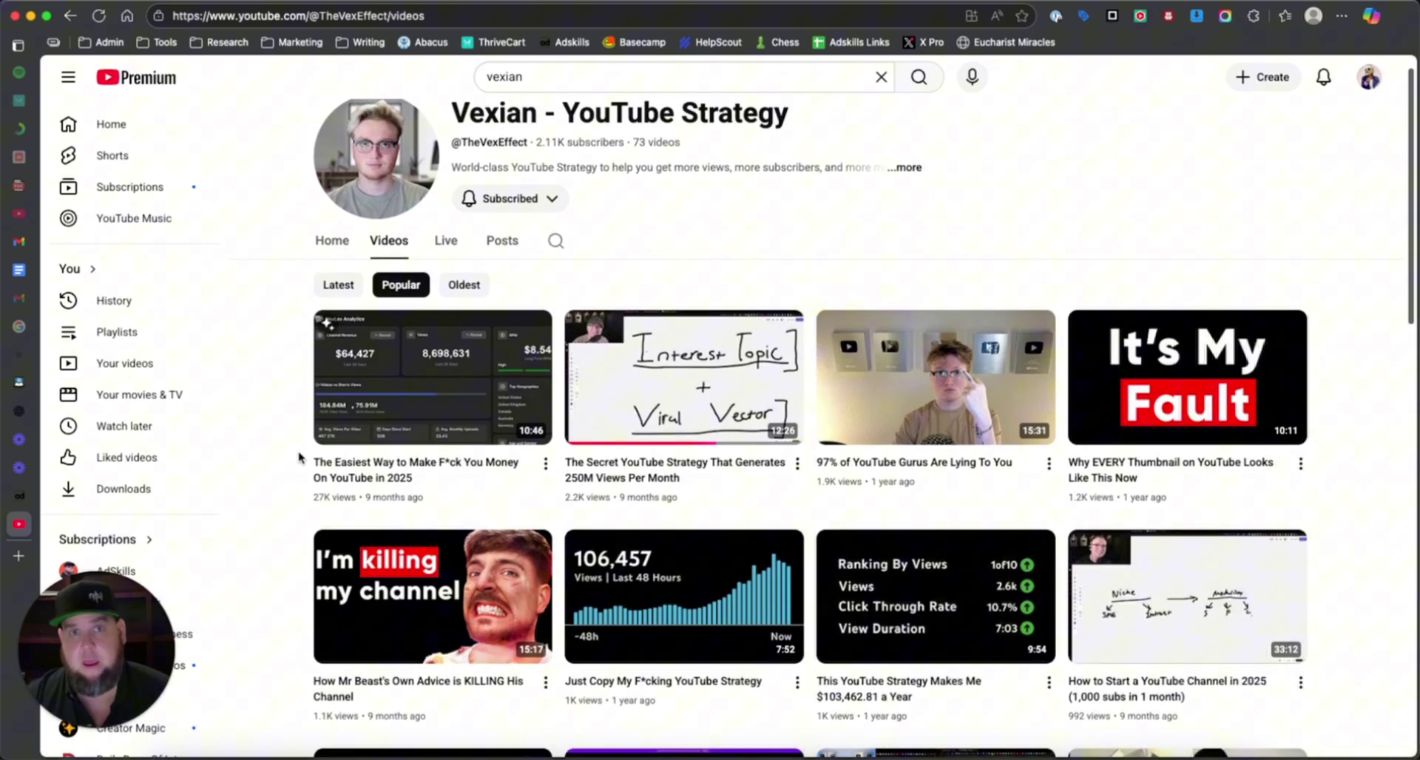
scroll(281, 496, "down", 1)
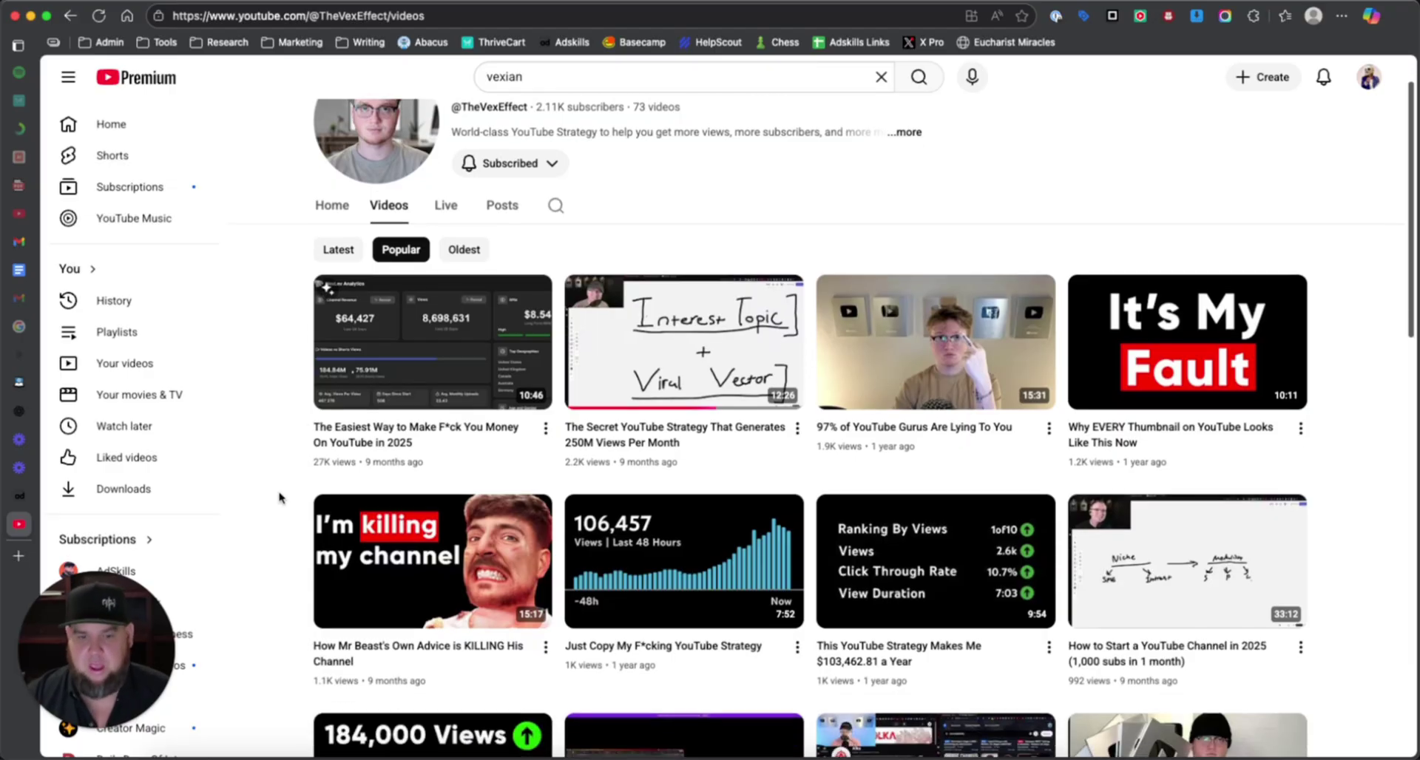
scroll(279, 497, "up", 1)
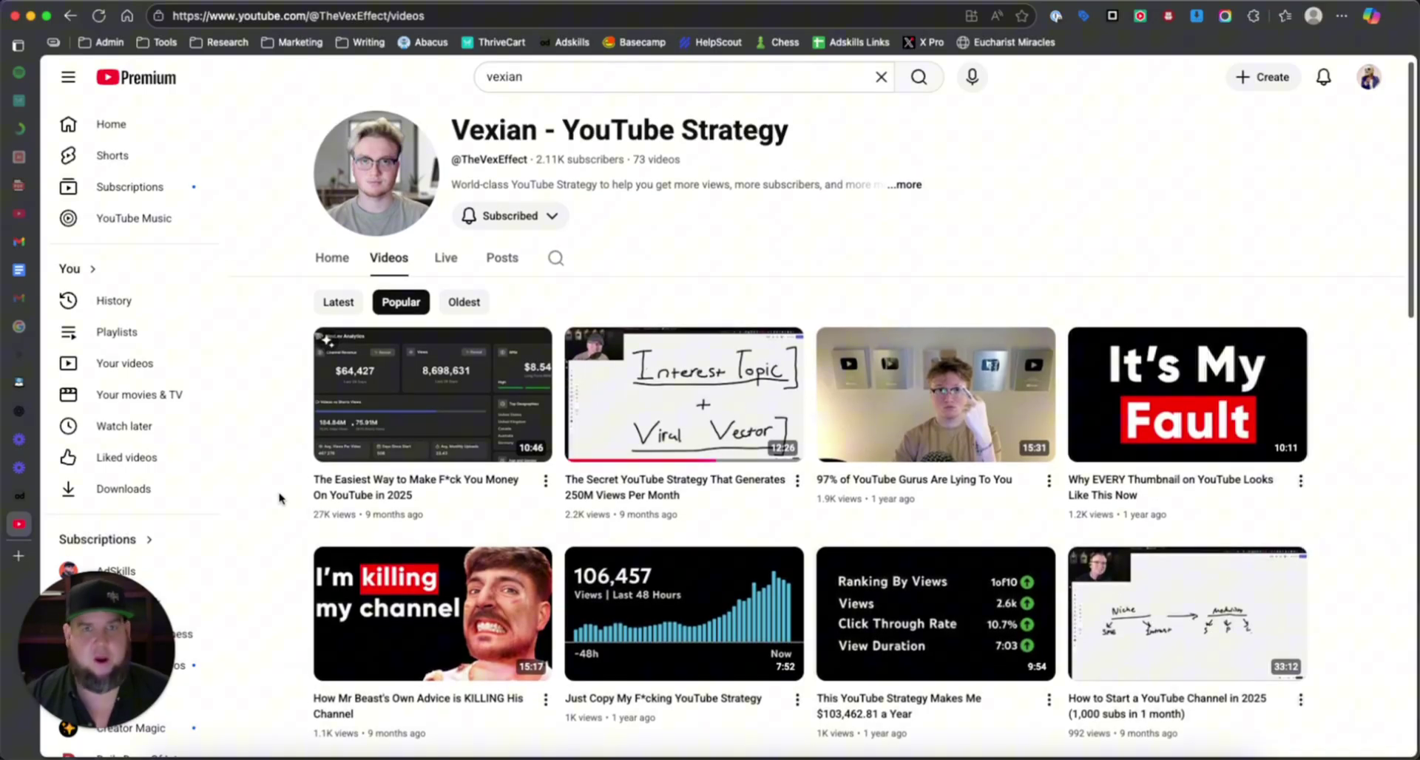
scroll(280, 498, "down", 1)
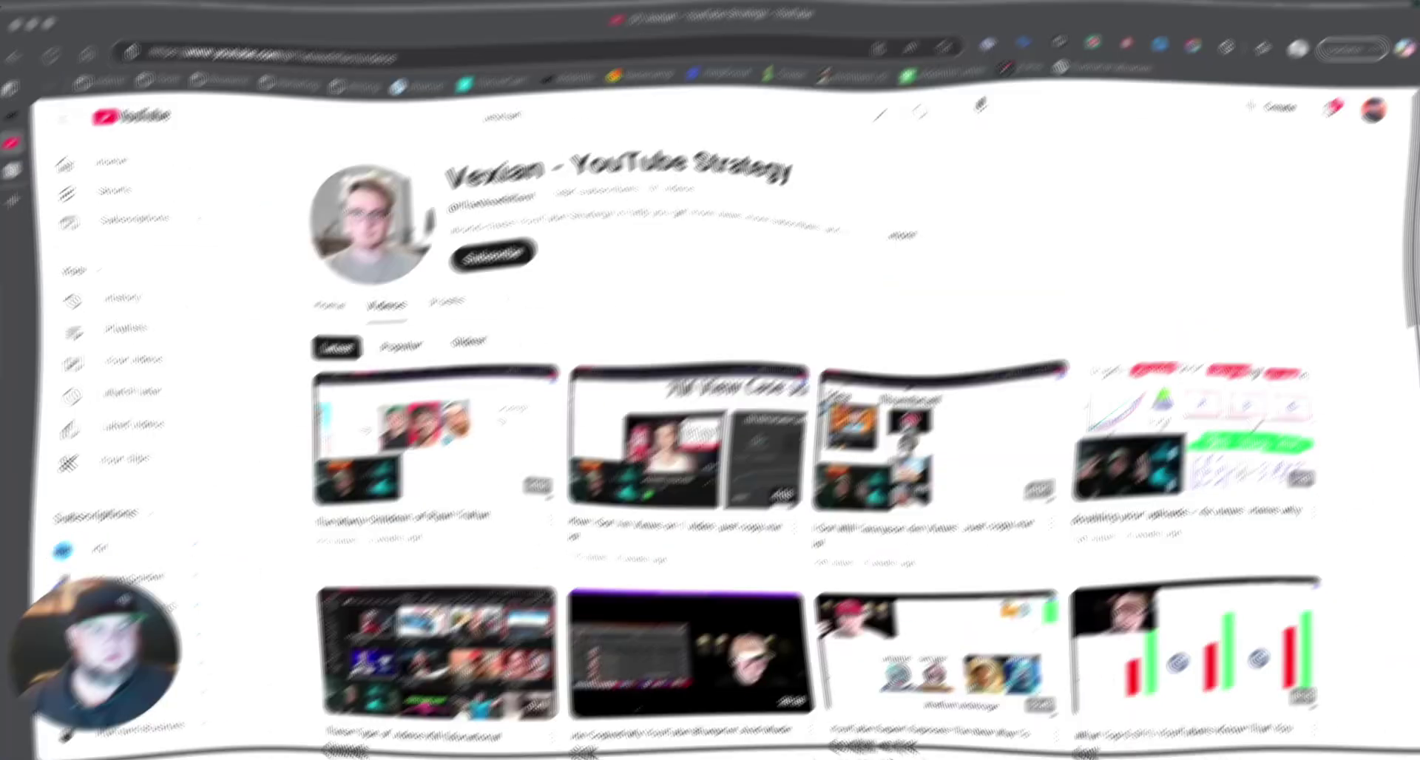
Open NotebookLM in a new browser tab and create a new notebook
key("super+t")
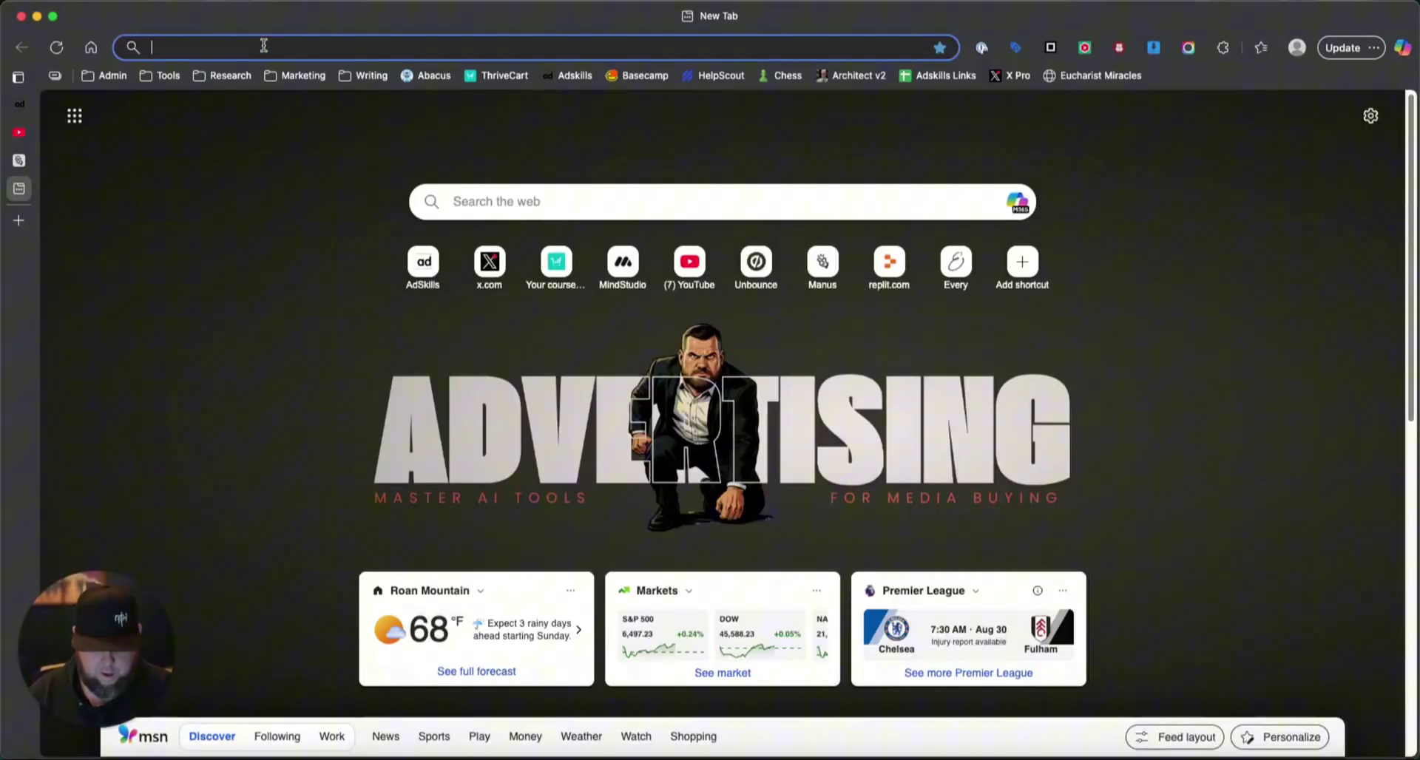
type("notebooklm")
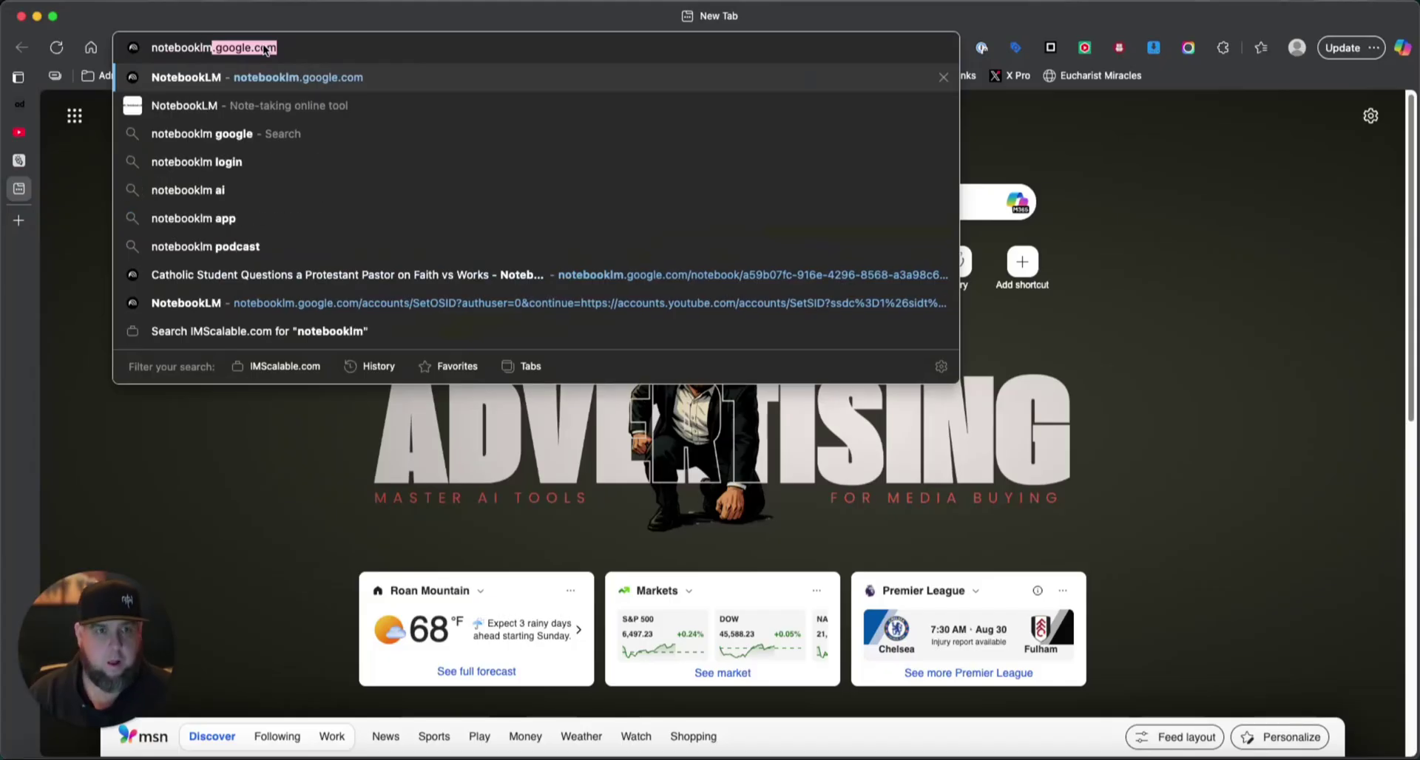
key("Return")
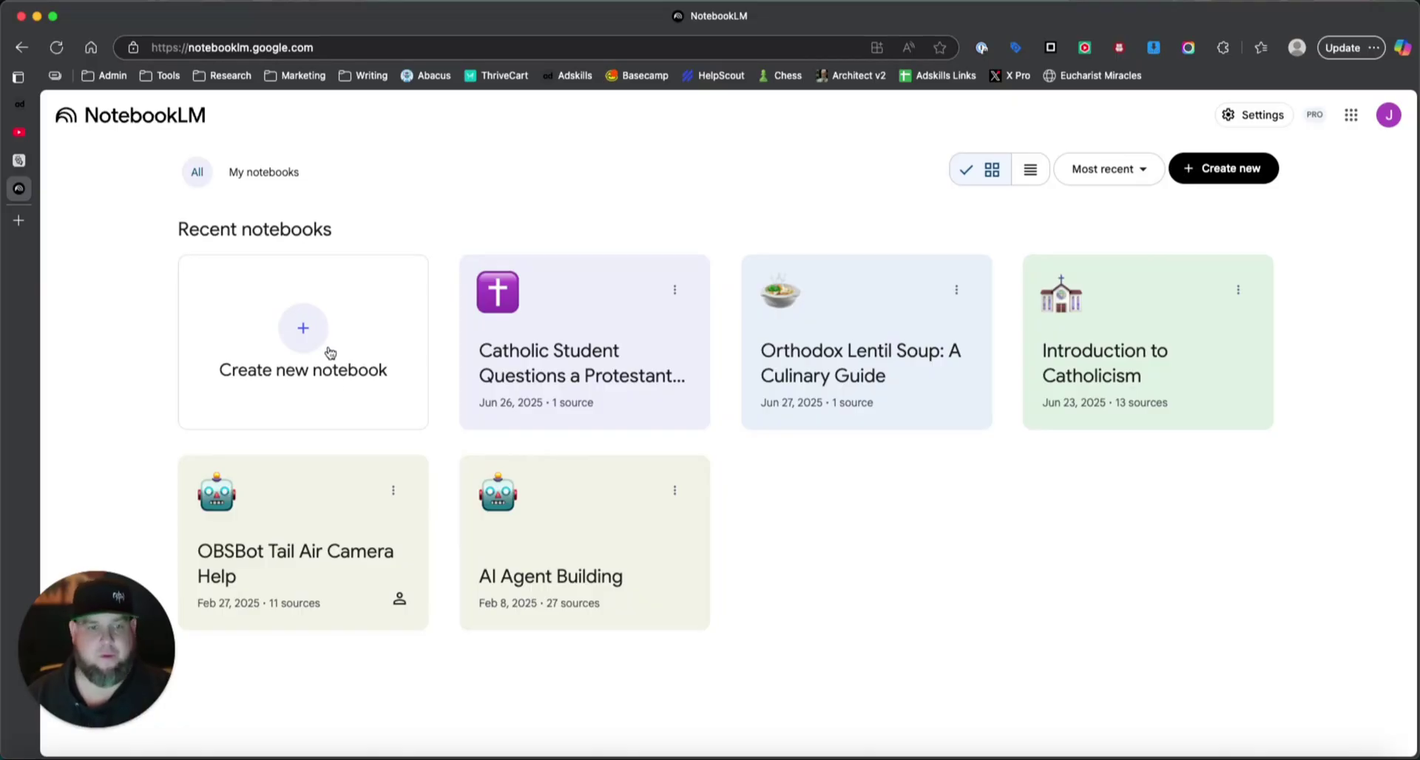
left_click(303, 330)
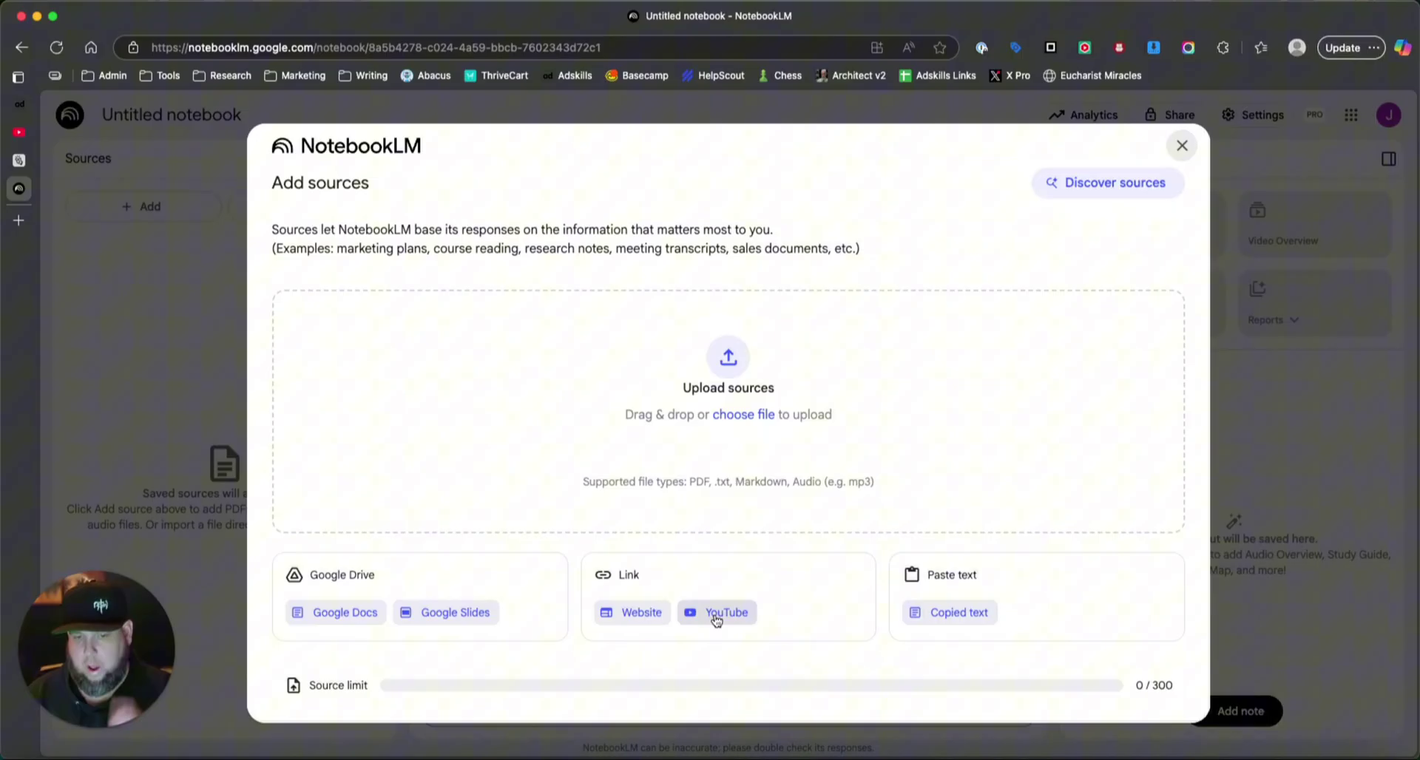
left_click(729, 613)
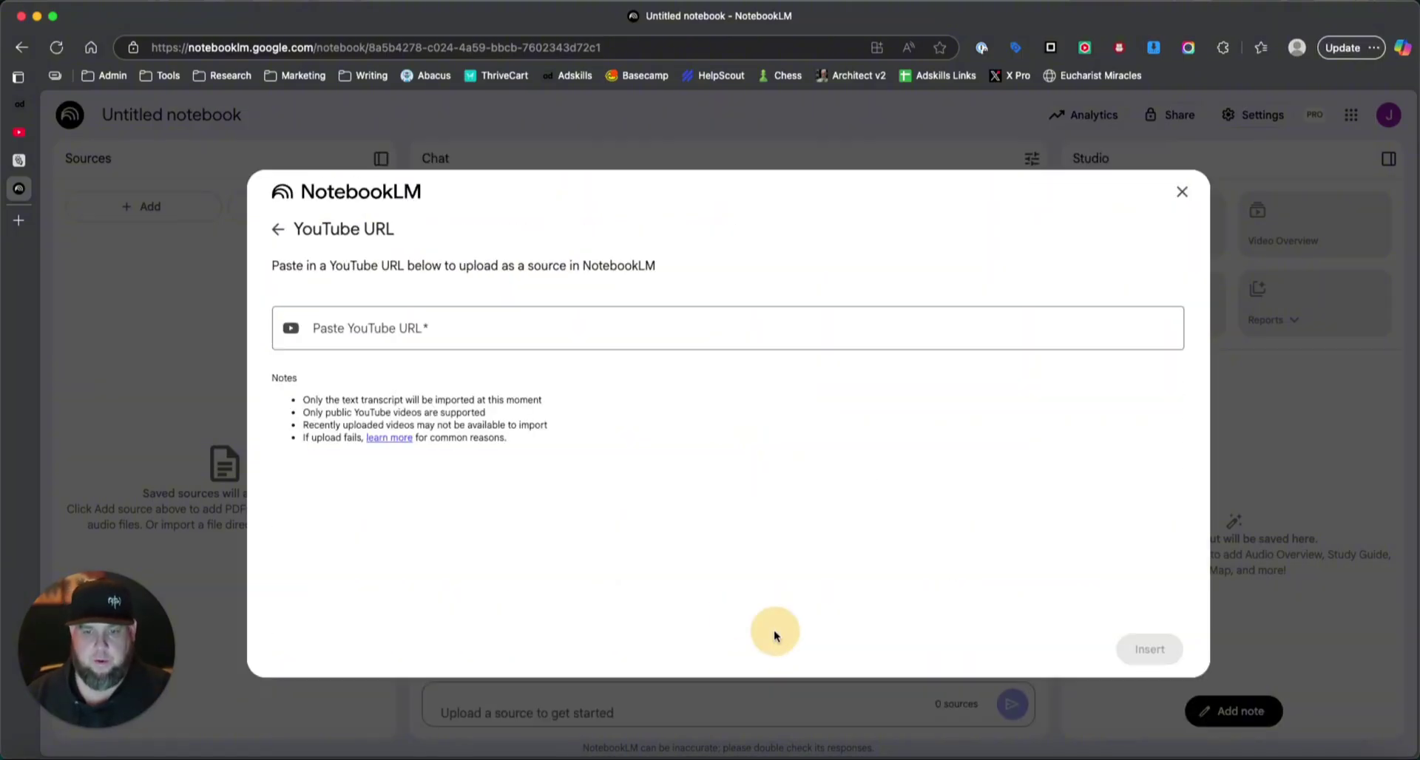
left_click(394, 327)
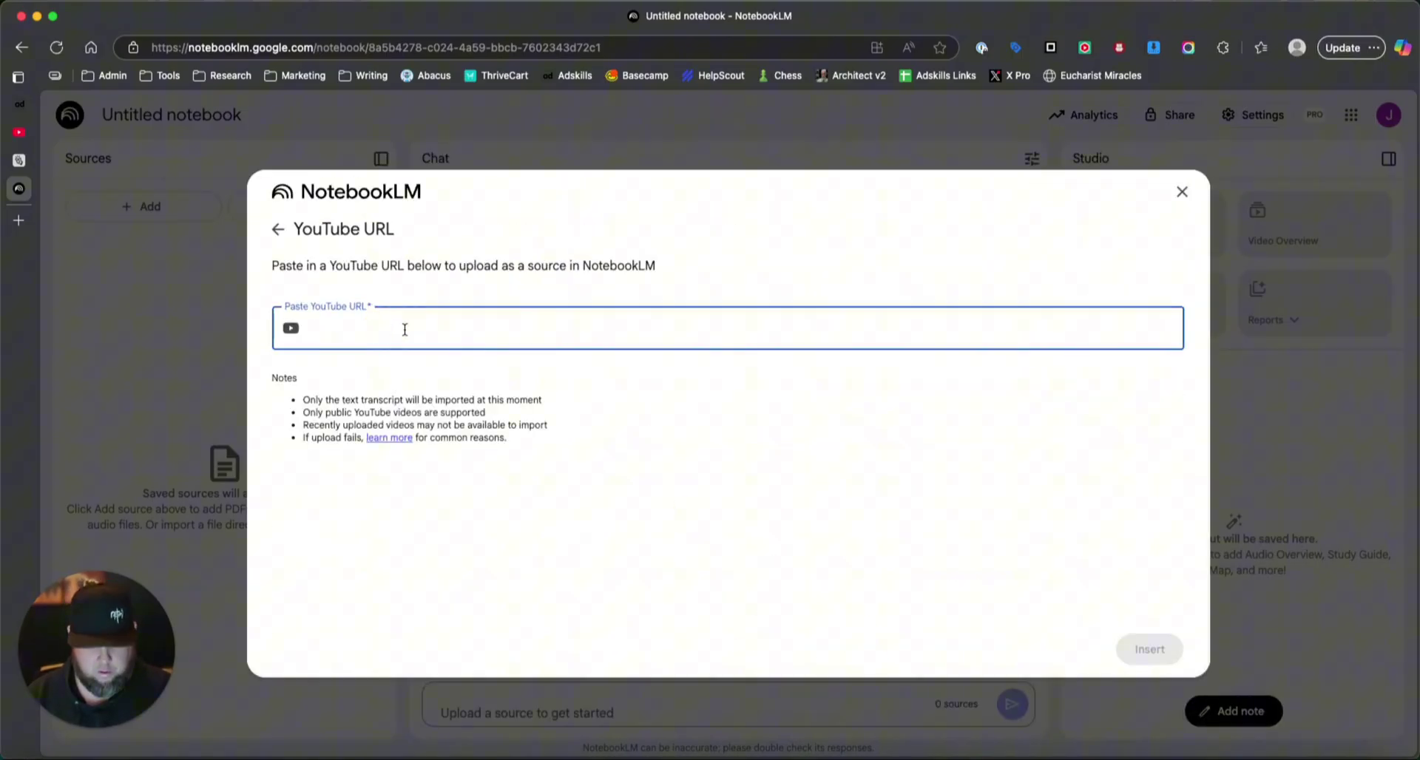
type("https://www.youtube.com/watch?v=fkpMXps-D9A")
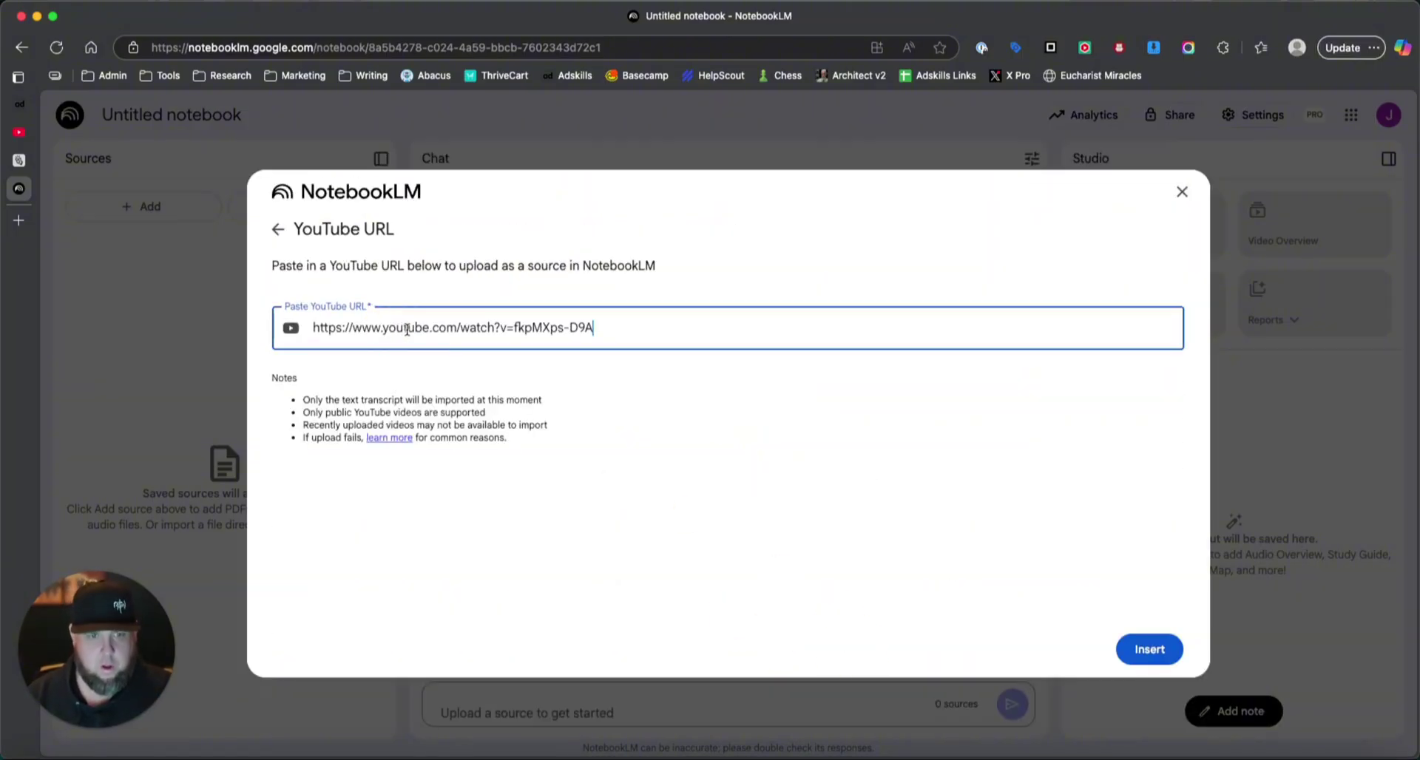
left_click(1162, 650)
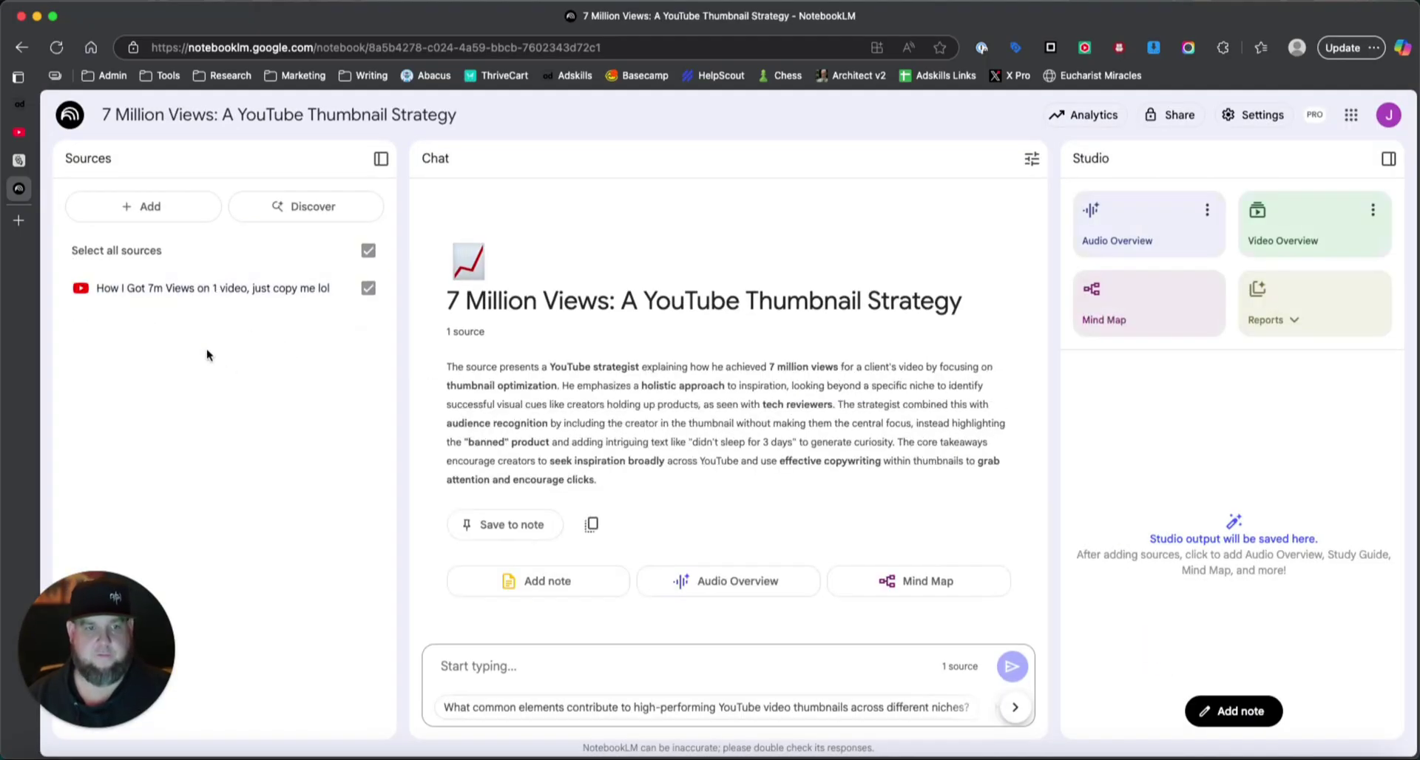
Return to the Vexian YouTube channel and copy the link of the video "I Got Will Tennyson 4m Views, Just copy me lol"
left_click(21, 137)
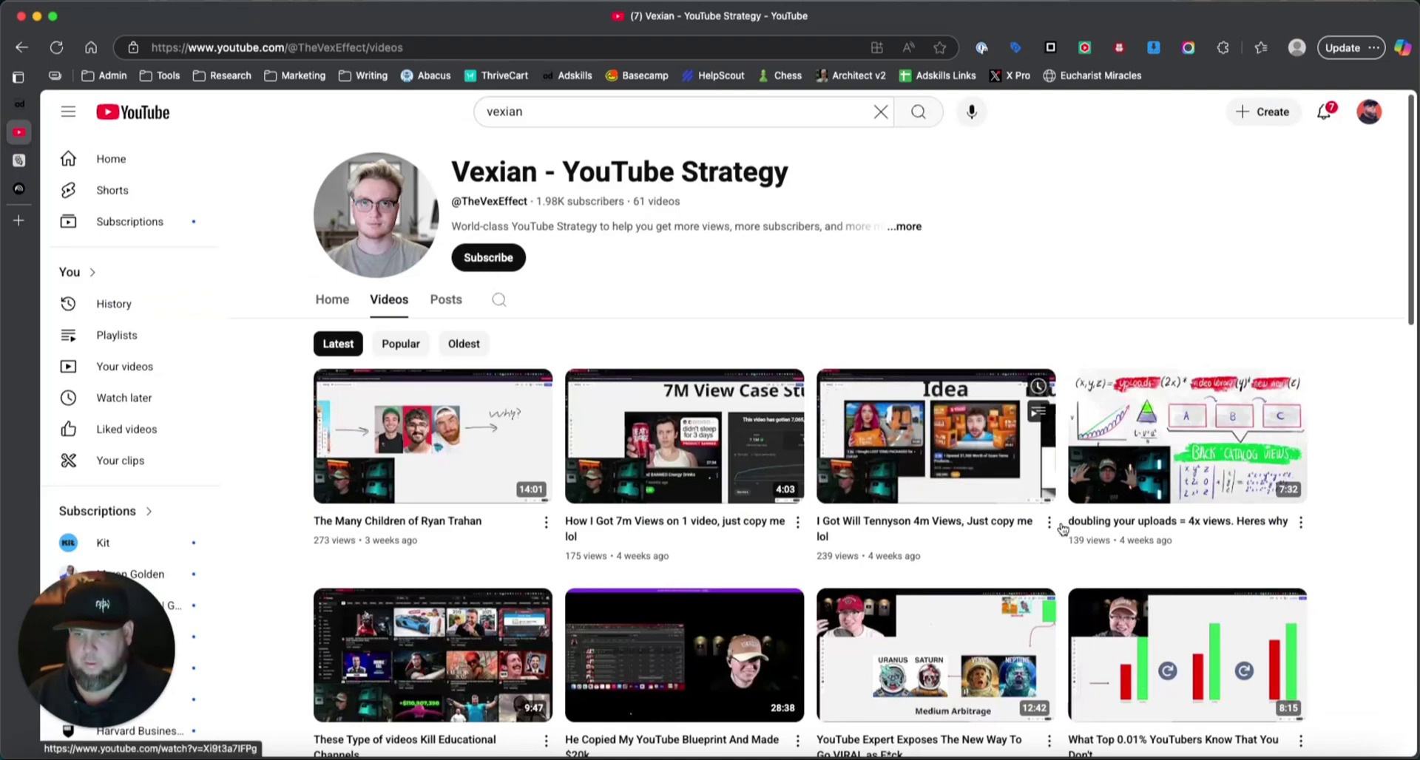
right_click(1006, 520)
left_click(1065, 333)
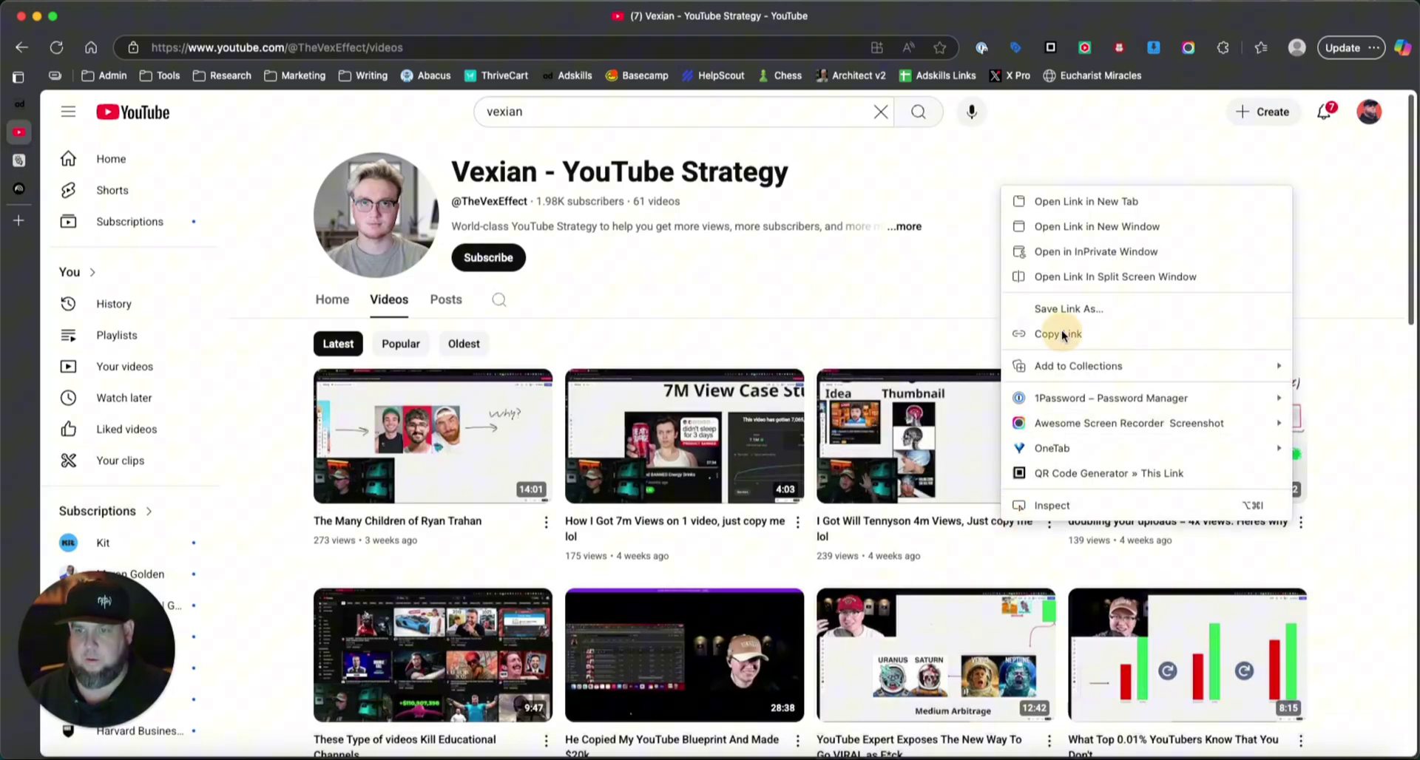
Go back to the NotebookLM notebook and add the copied video link as another YouTube source
left_click(18, 188)
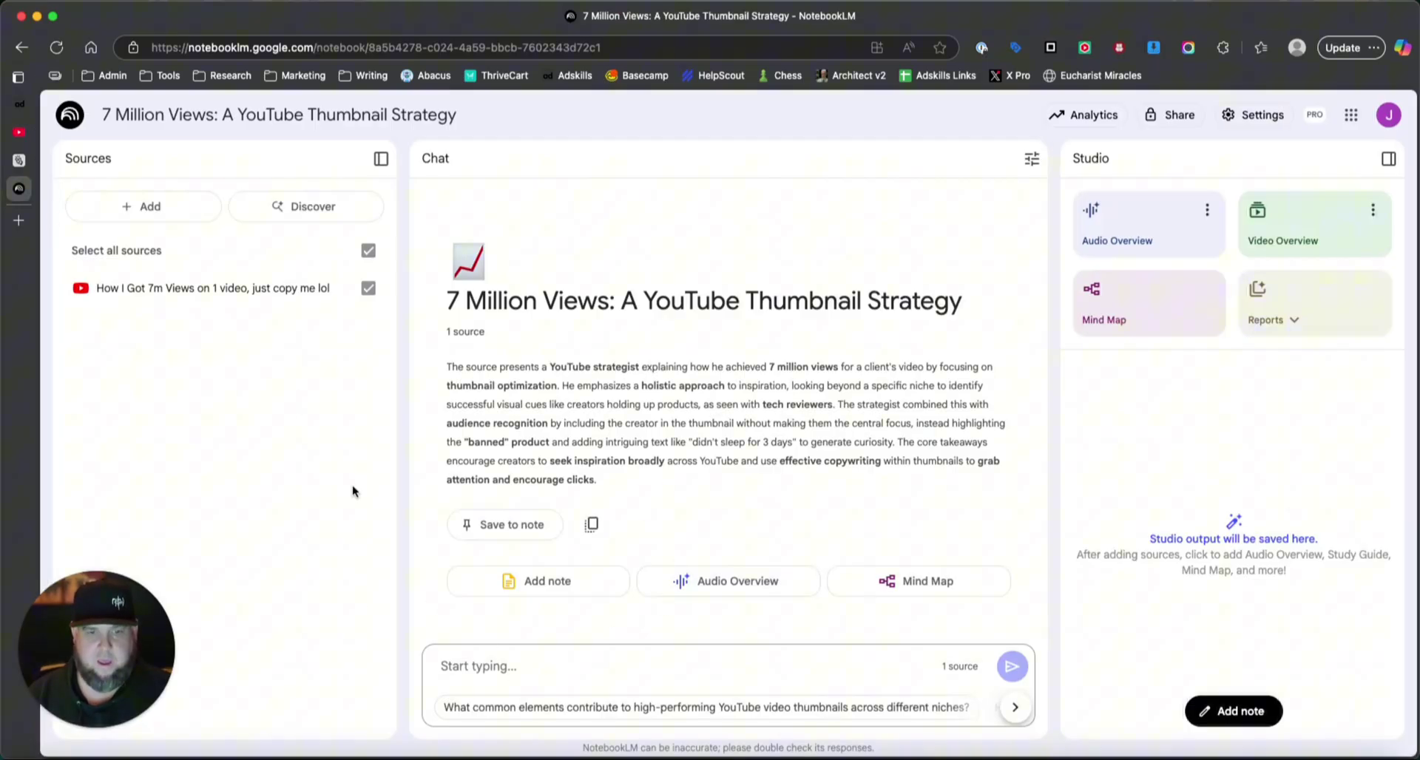
left_click(142, 207)
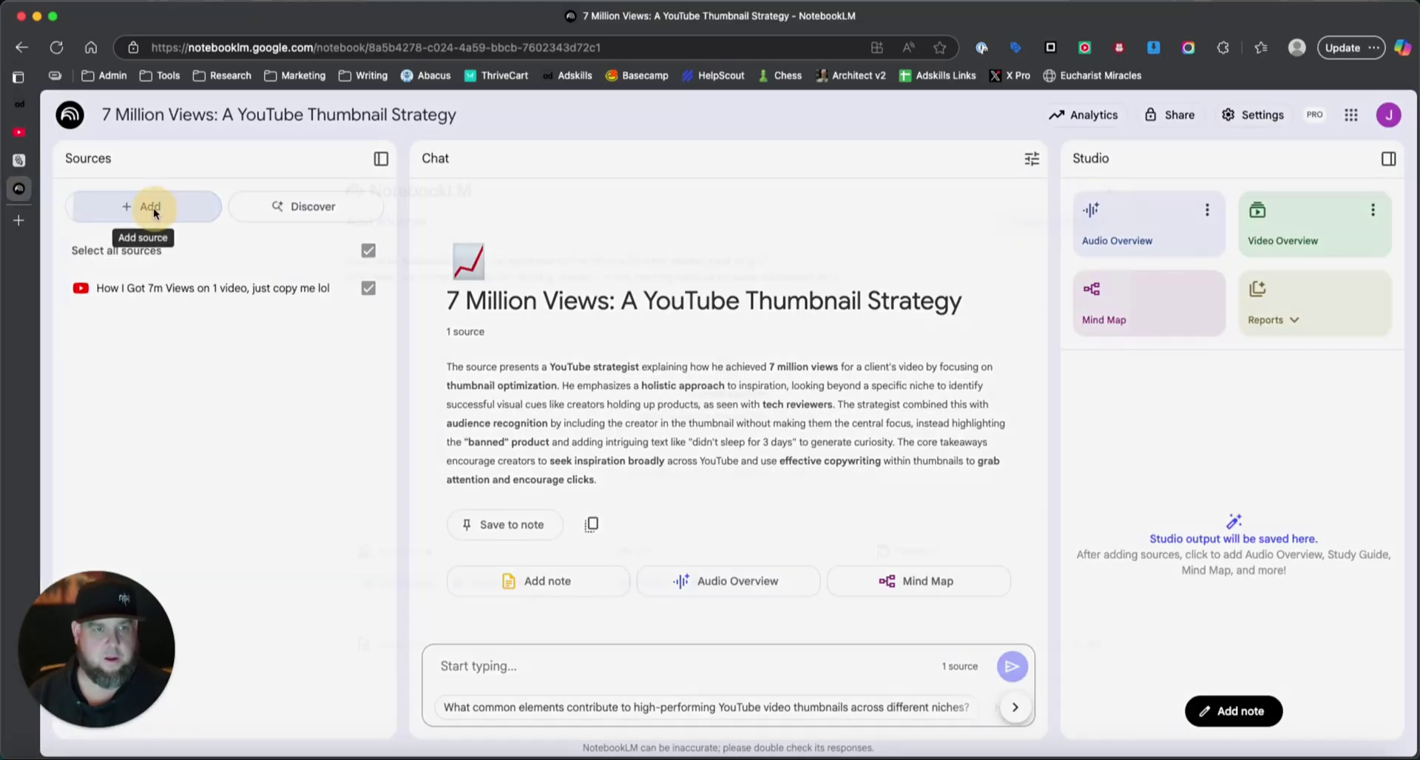
left_click(729, 615)
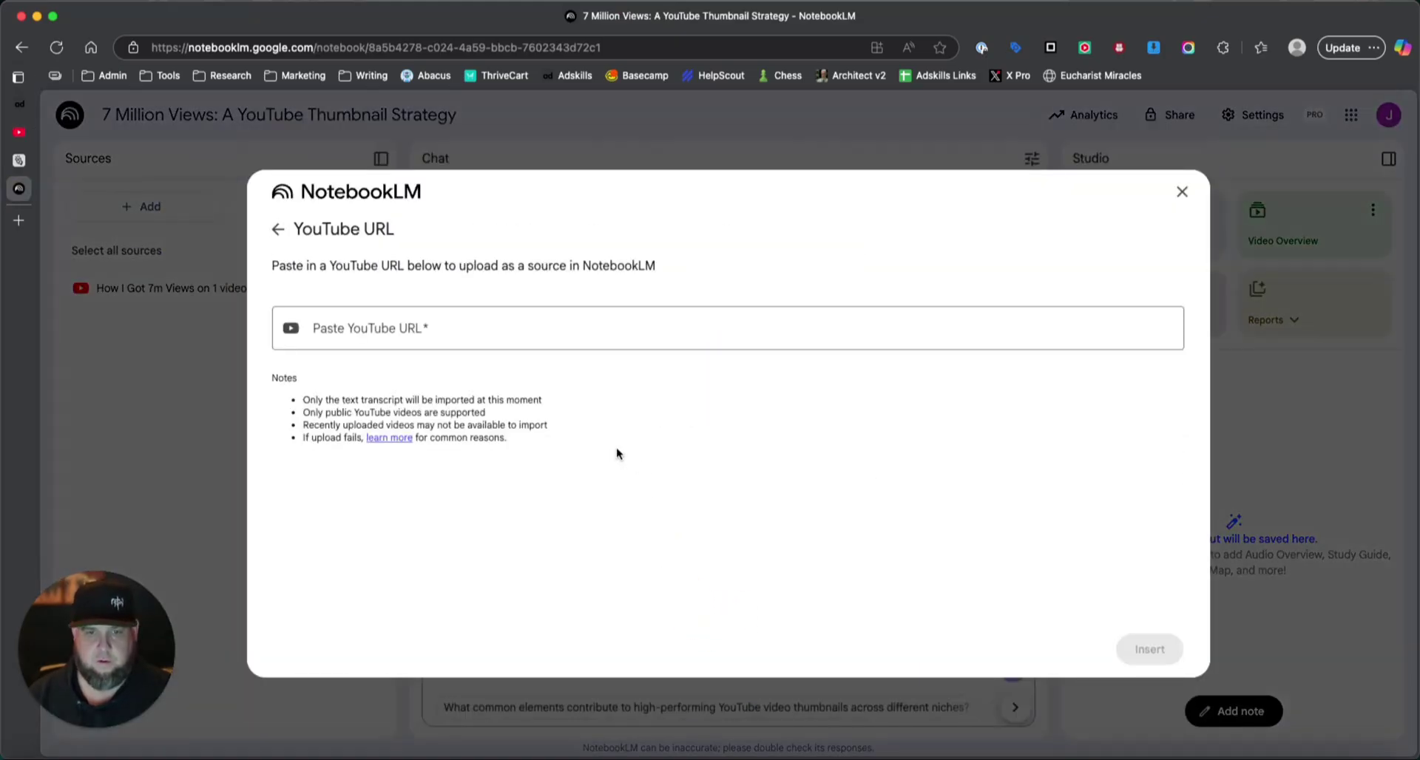
left_click(400, 323)
key("super+v")
left_click(1167, 649)
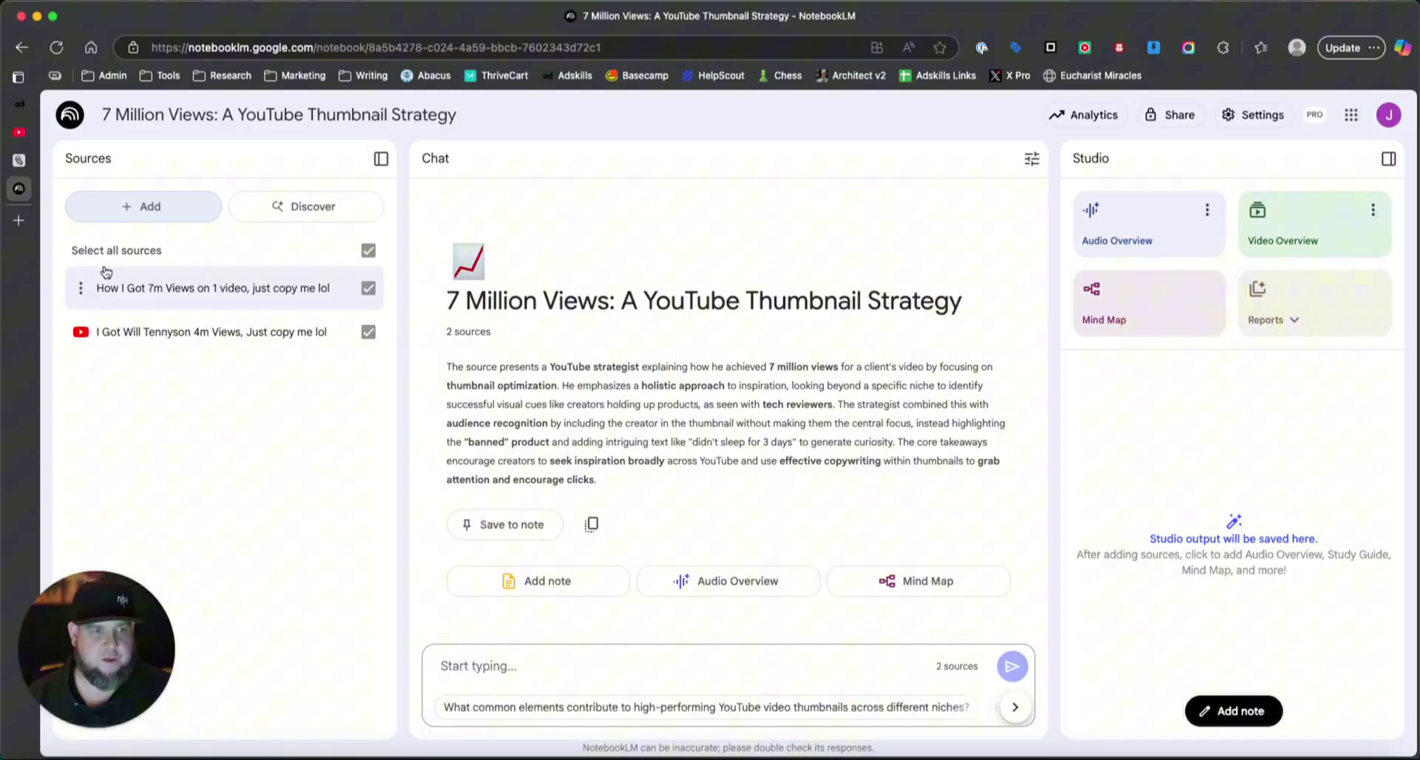
Look through the notebook's whole list of YouTube video sources
left_click(19, 131)
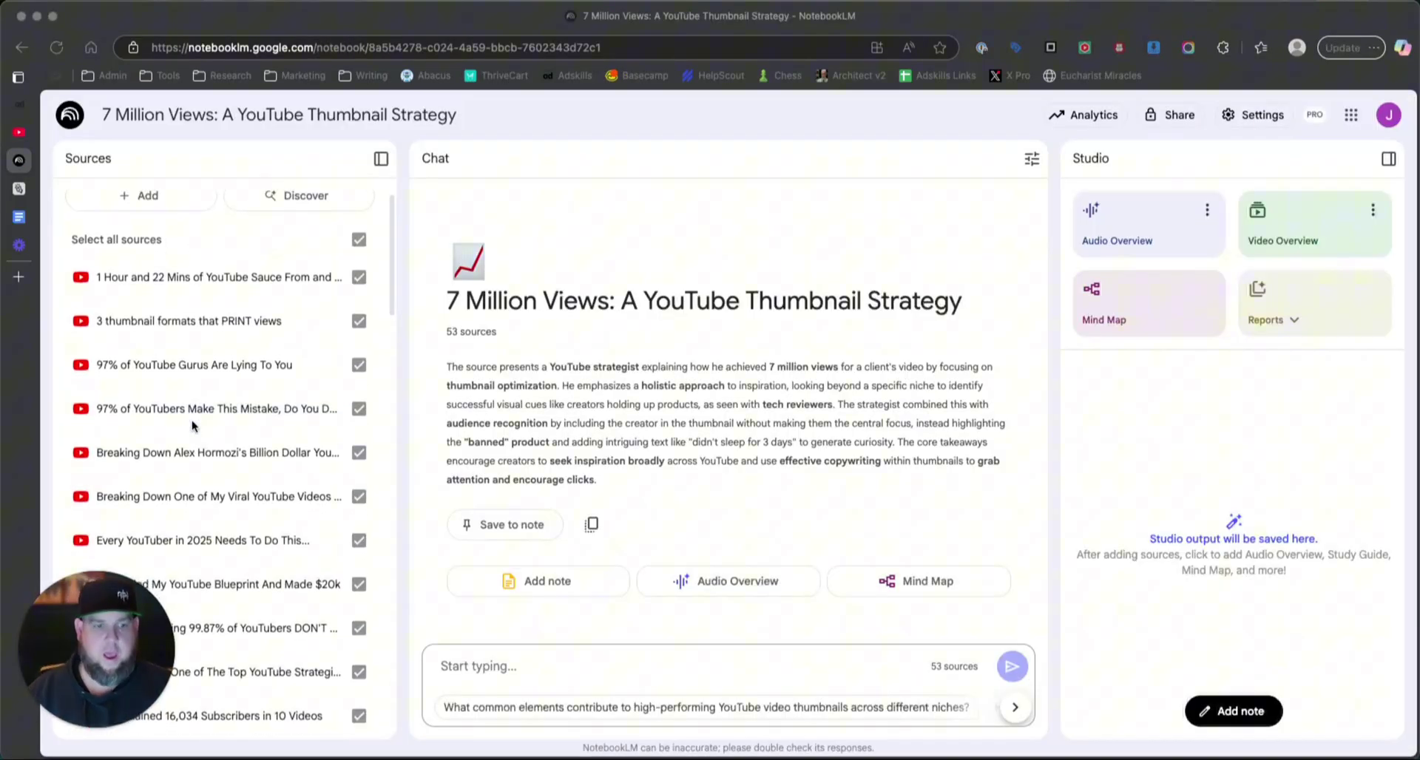
scroll(192, 420, "down", 6)
scroll(193, 434, "down", 10)
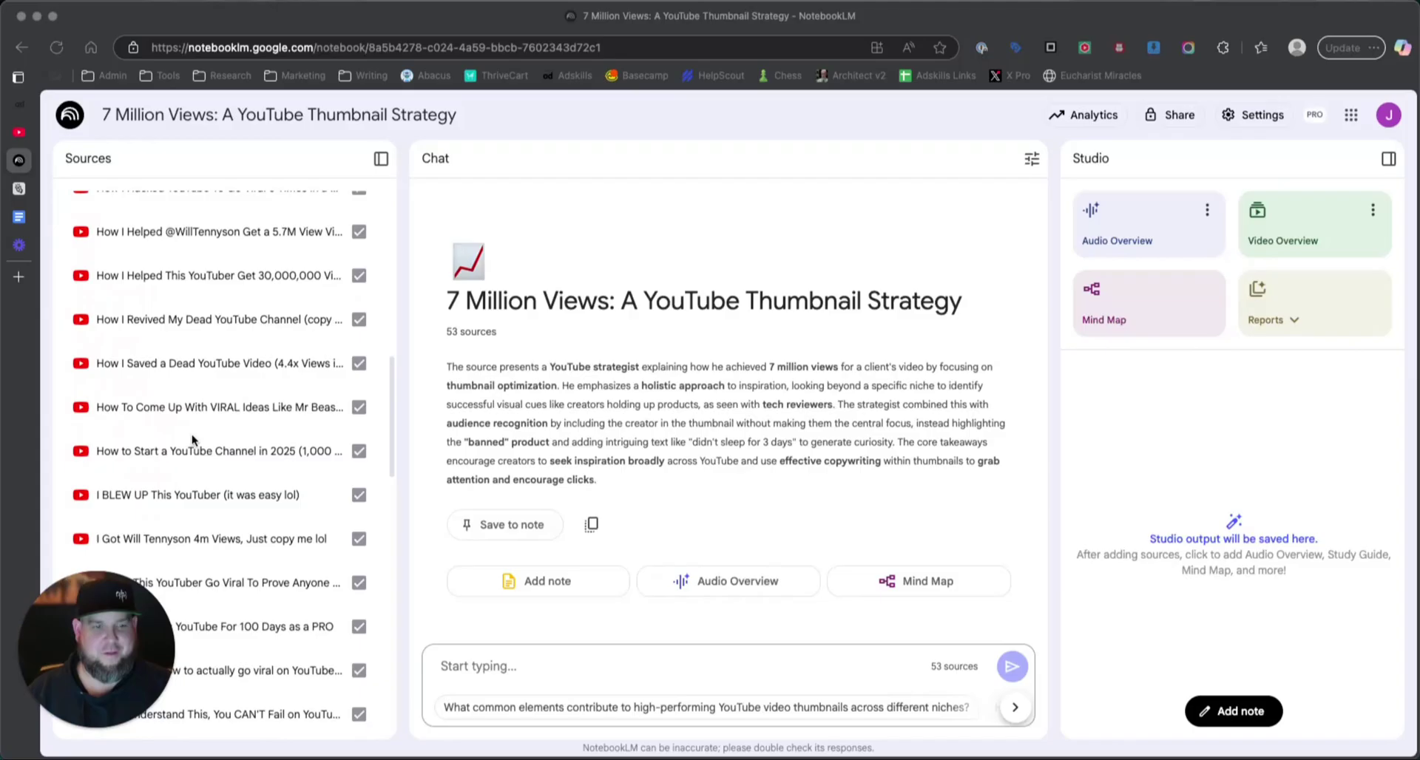
scroll(190, 459, "up", 5)
scroll(187, 455, "down", 8)
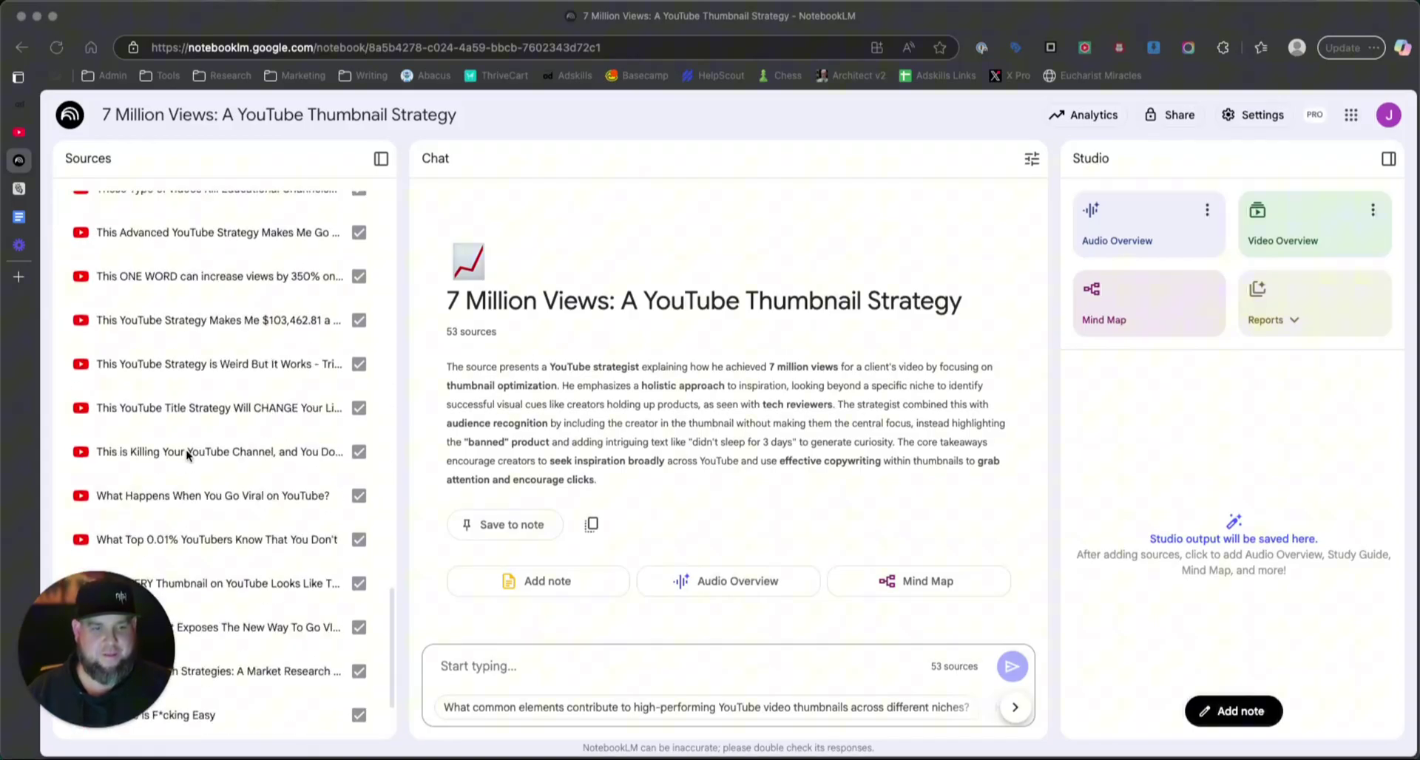
scroll(188, 466, "up", 15)
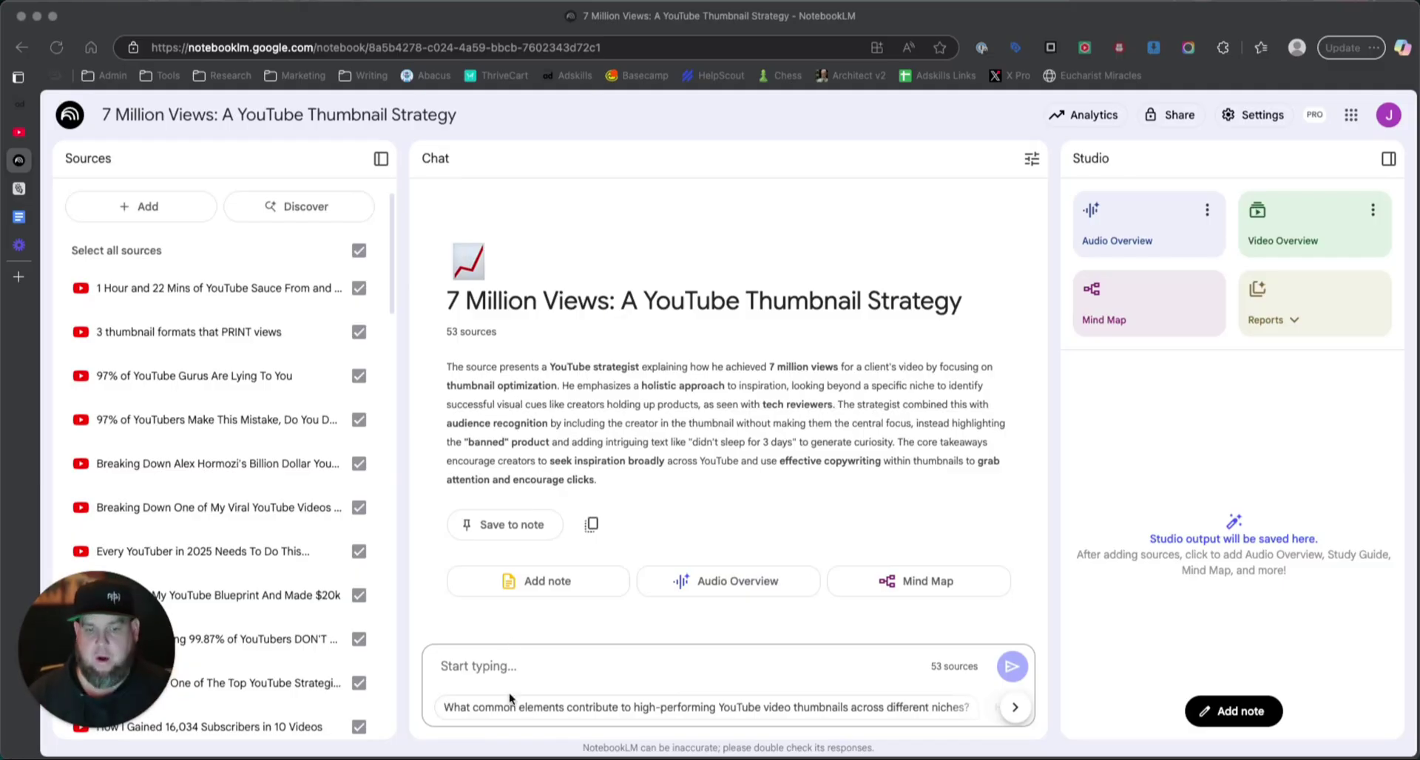
Ask the notebook chat "What metrics should I track for Youtube growth?"
left_click(526, 668)
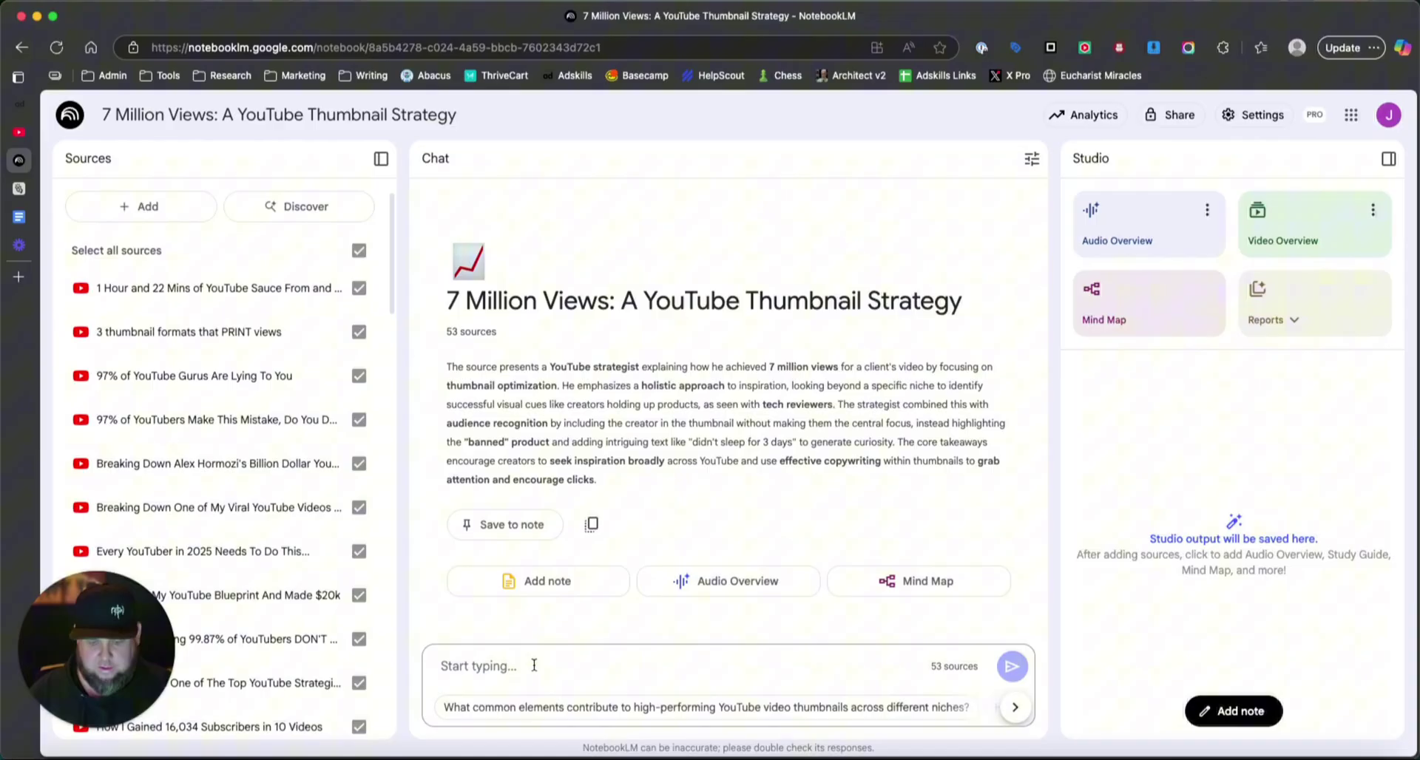
type("Wha")
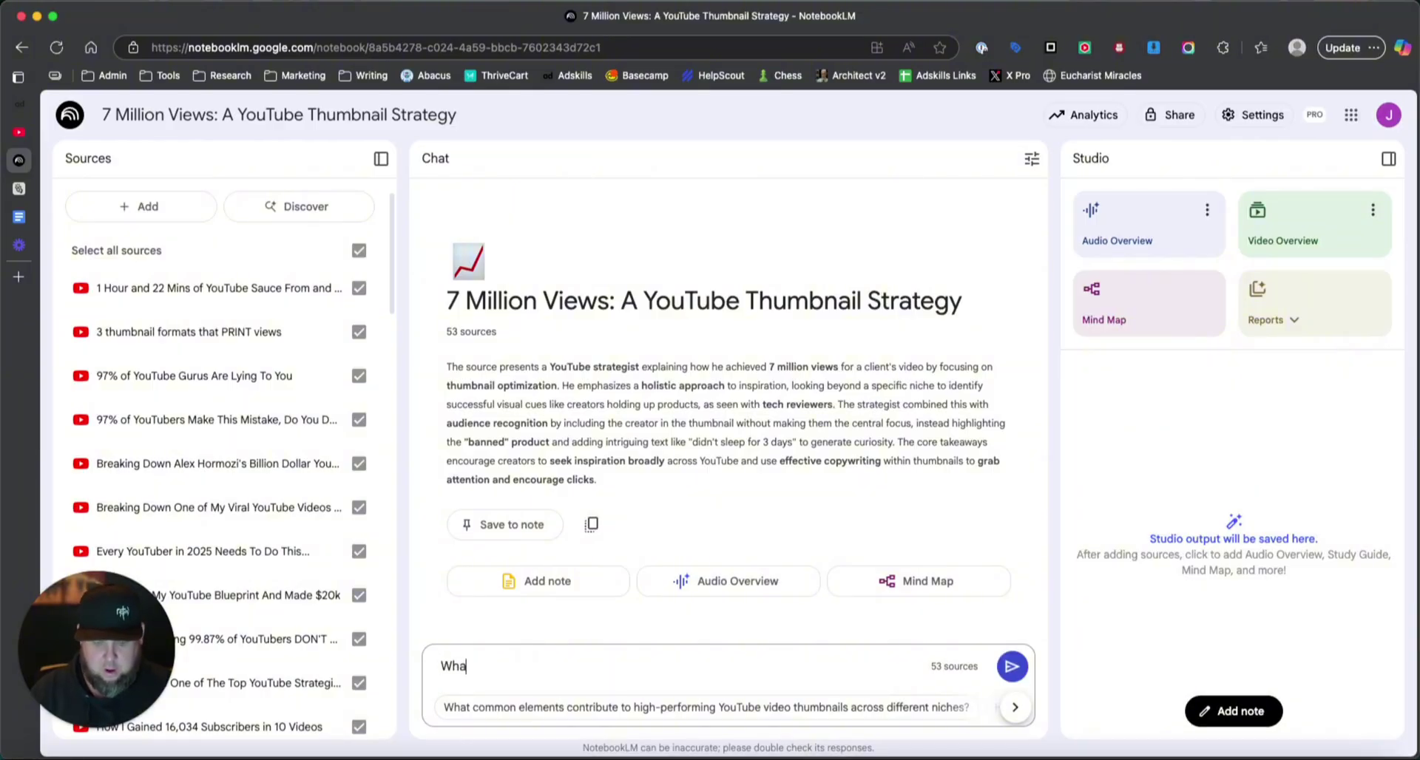
type("t metrics s")
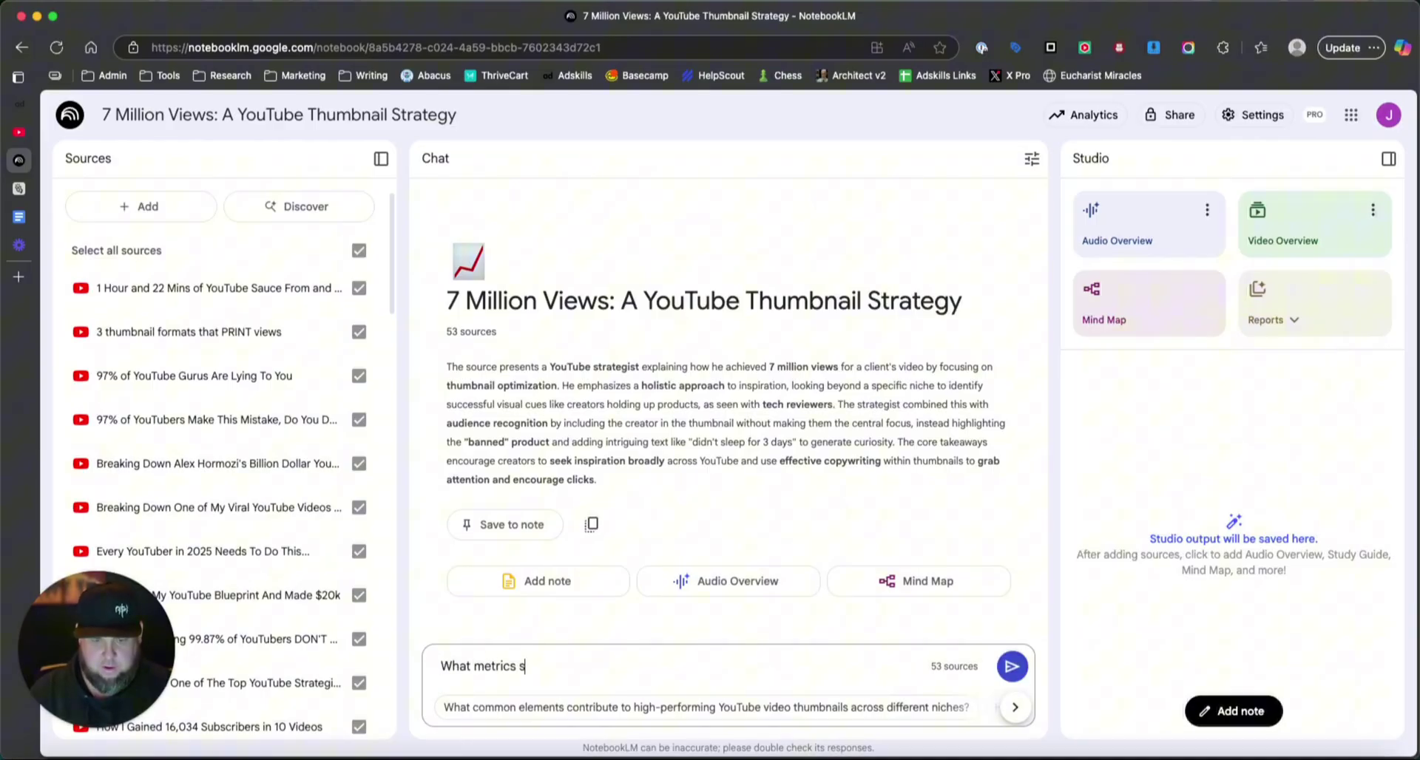
type("hould I track for Youtu")
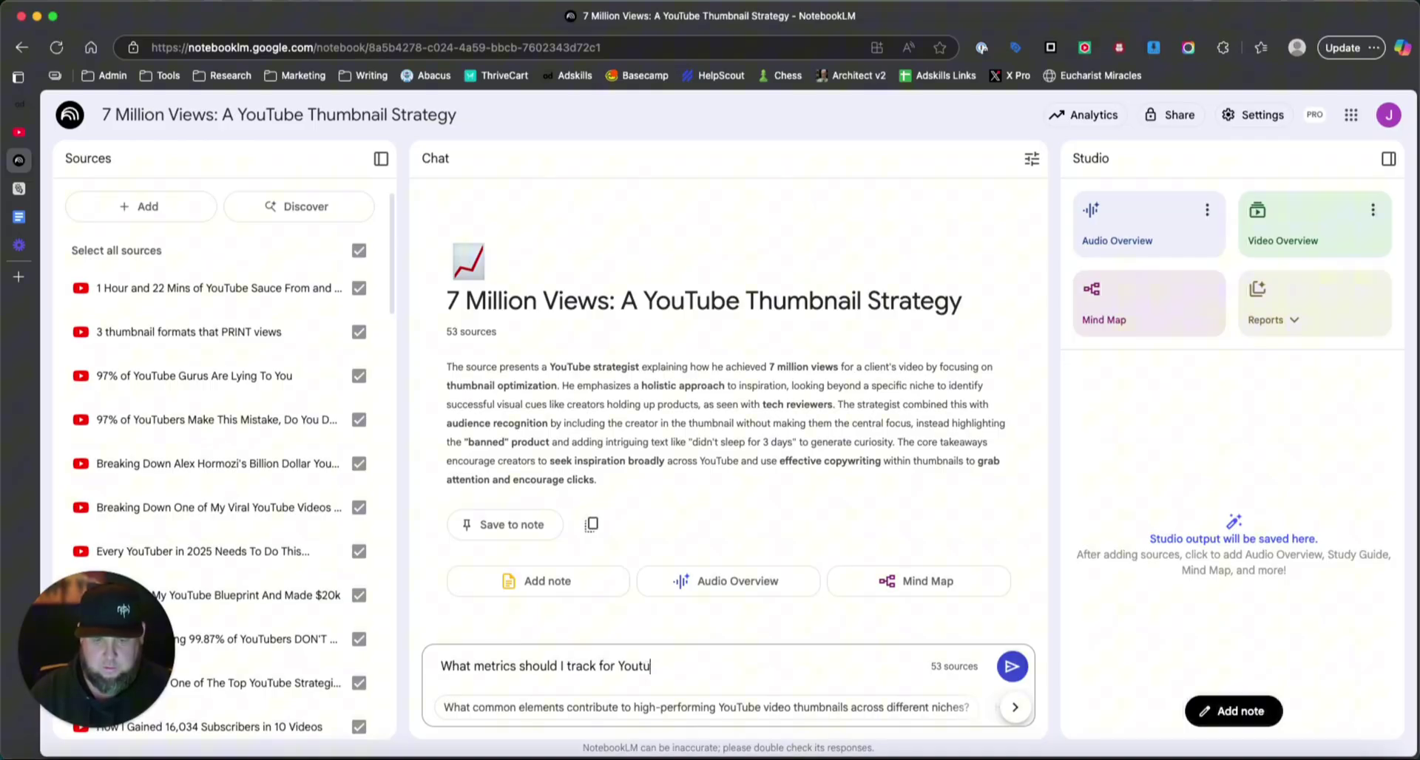
type("be")
key("BackSpace")
key("BackSpace")
type("be ")
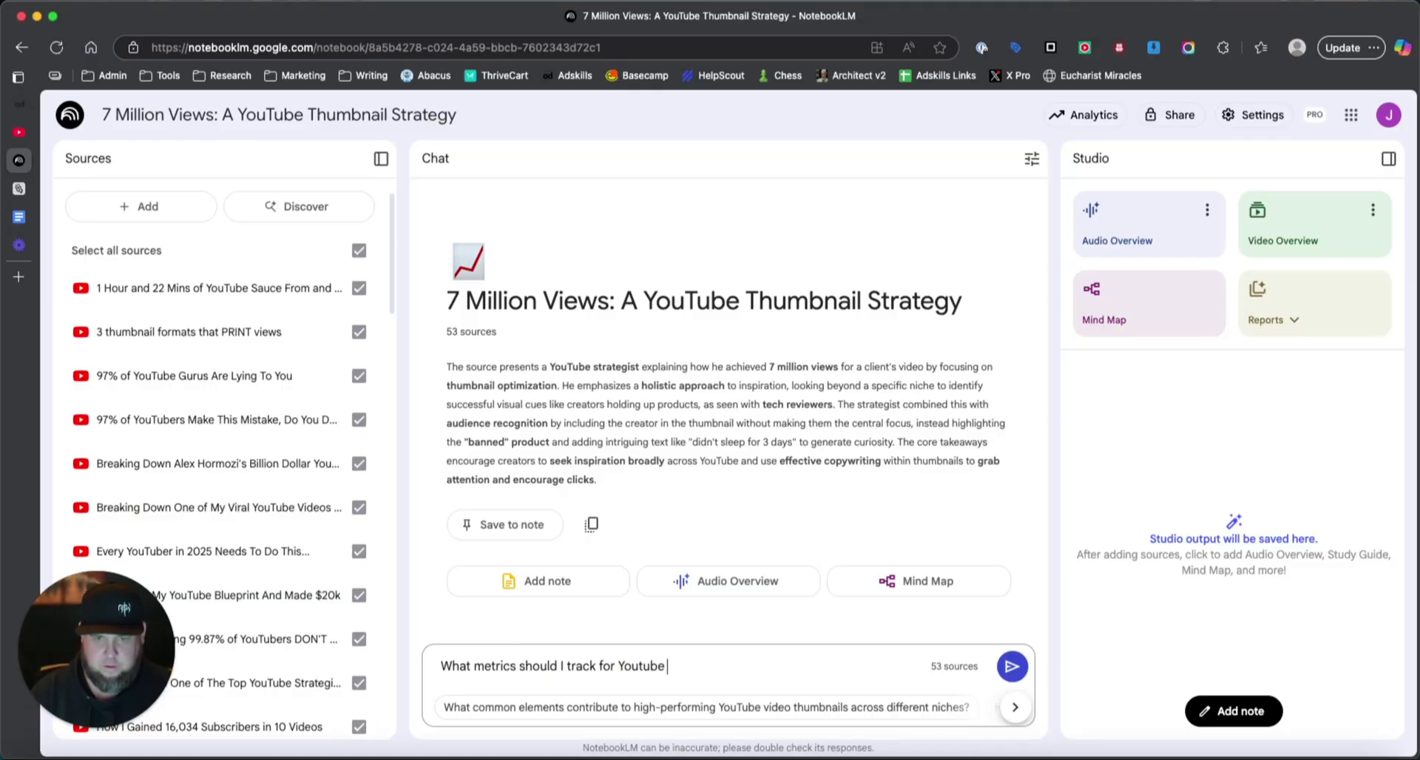
type("growth?")
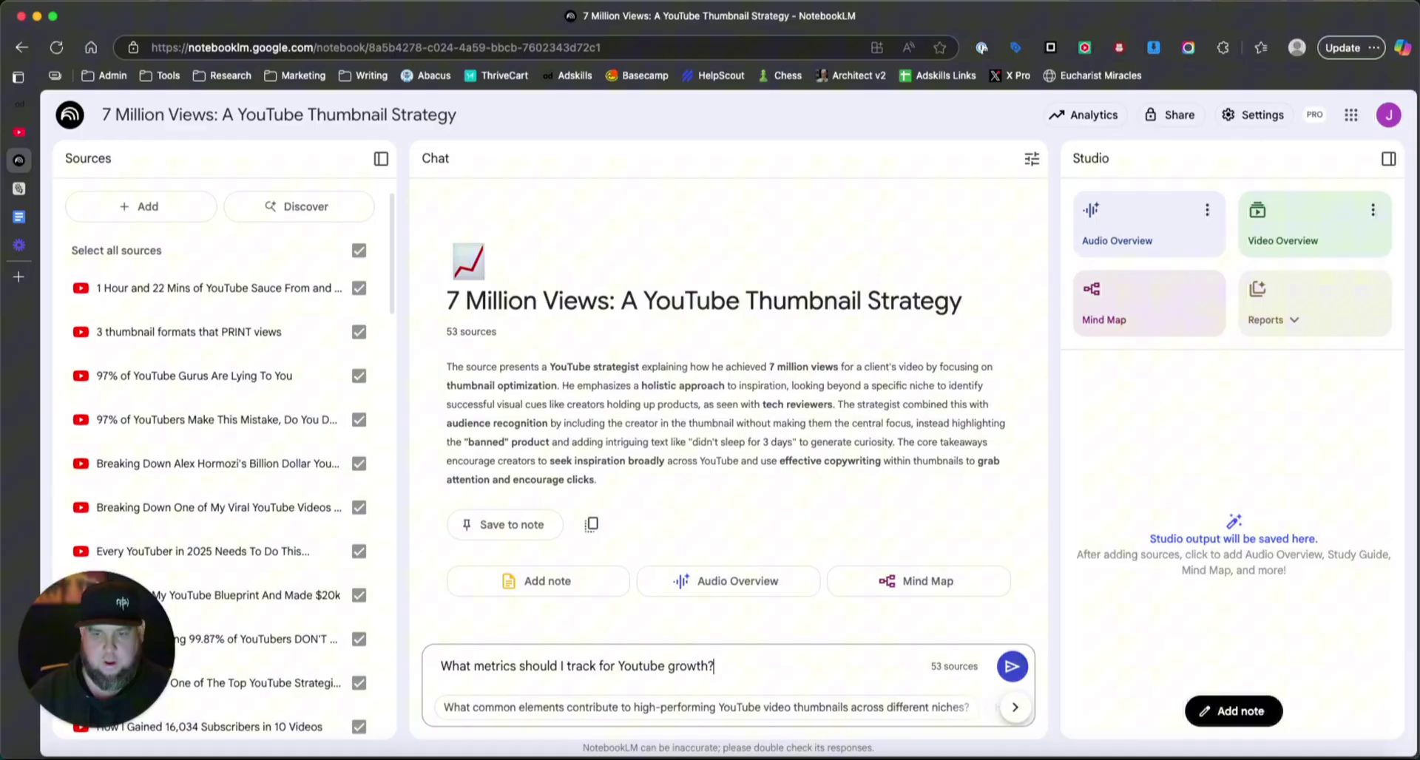
left_click(1012, 667)
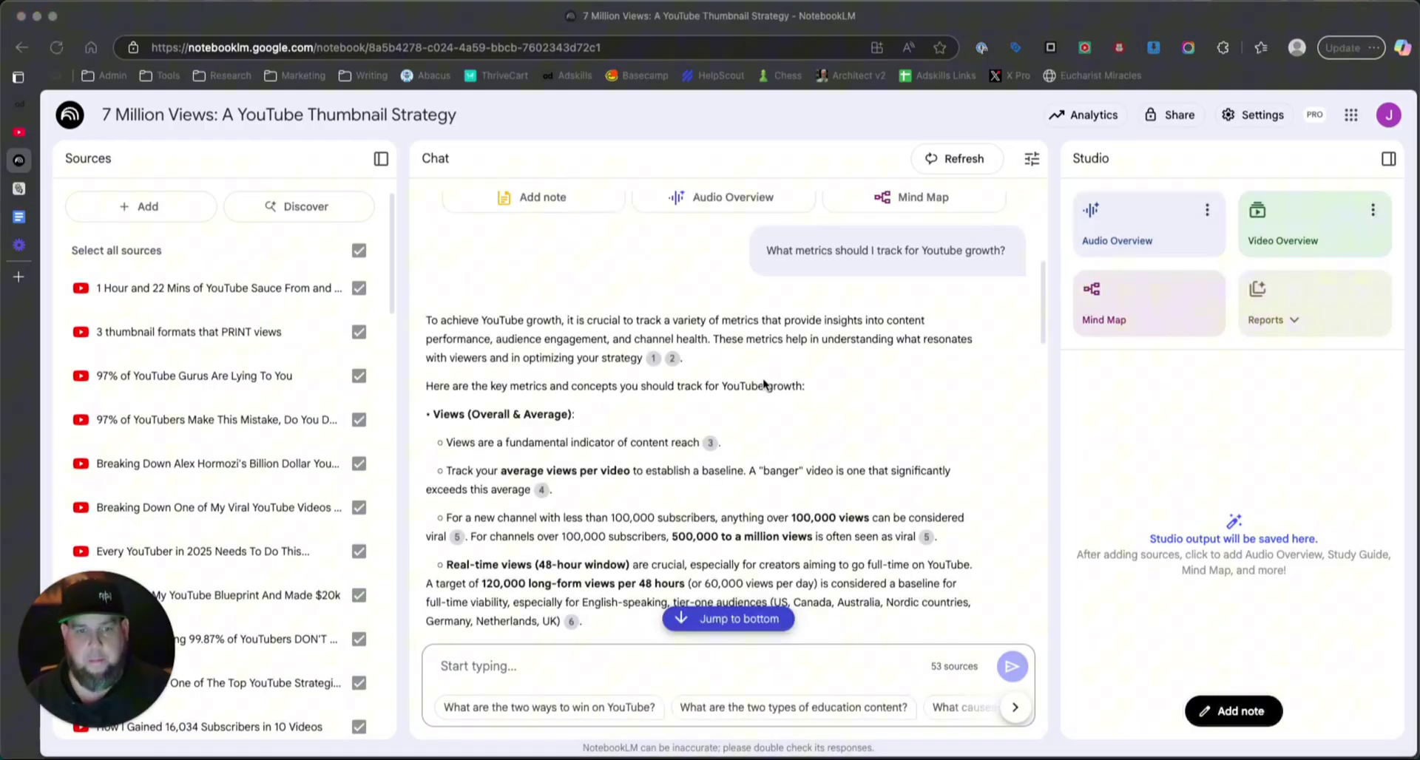
Read through the chat answer on YouTube growth metrics, from the views section down to conversion rates and back up
scroll(584, 495, "down", 1)
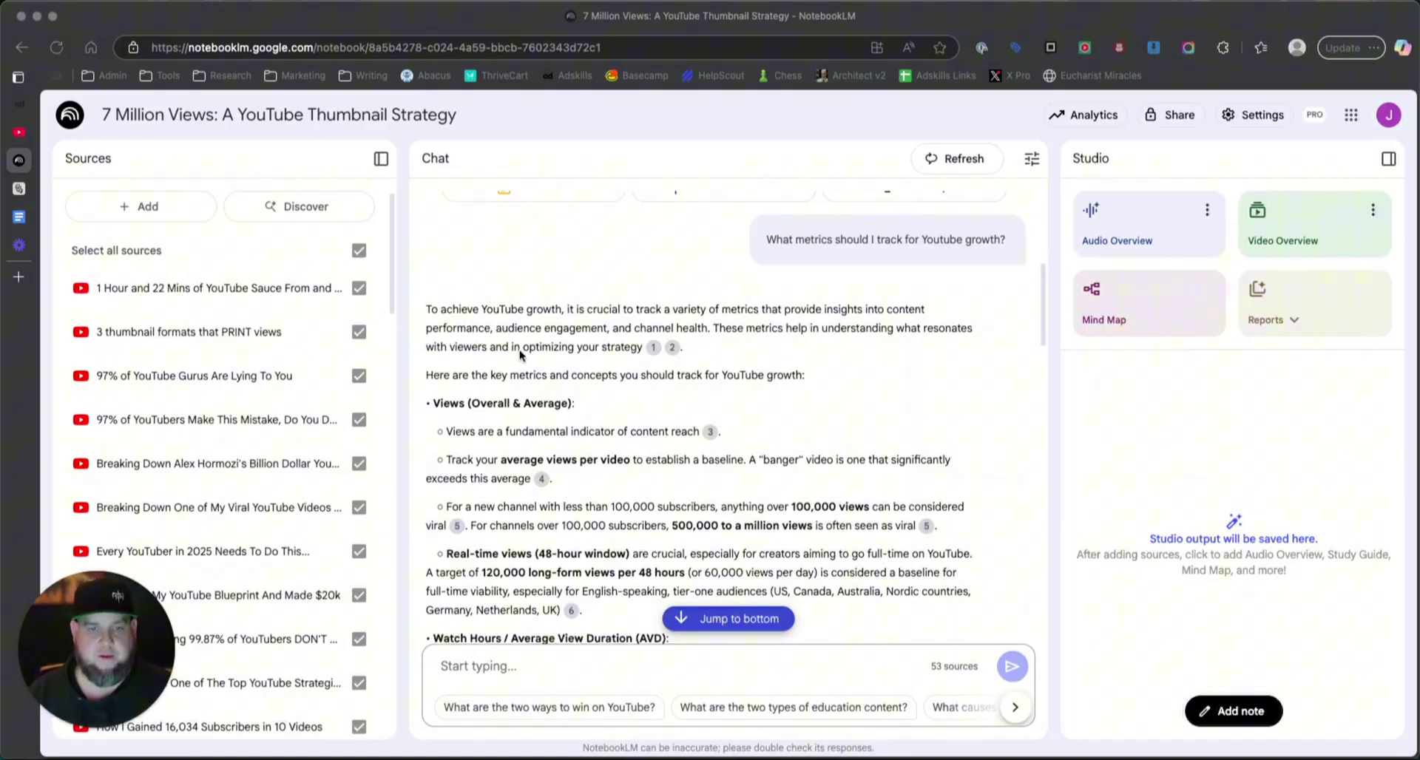
scroll(536, 370, "down", 3)
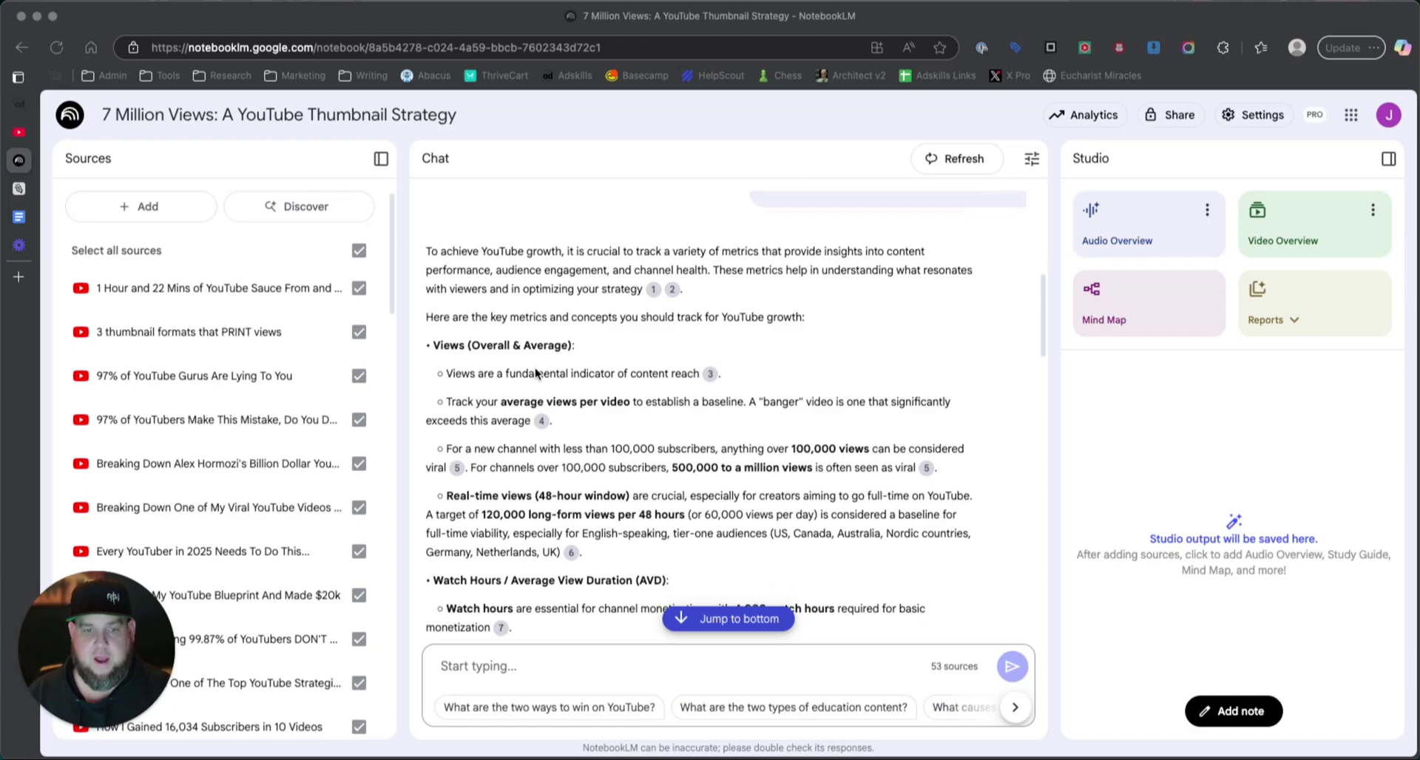
scroll(511, 383, "down", 2)
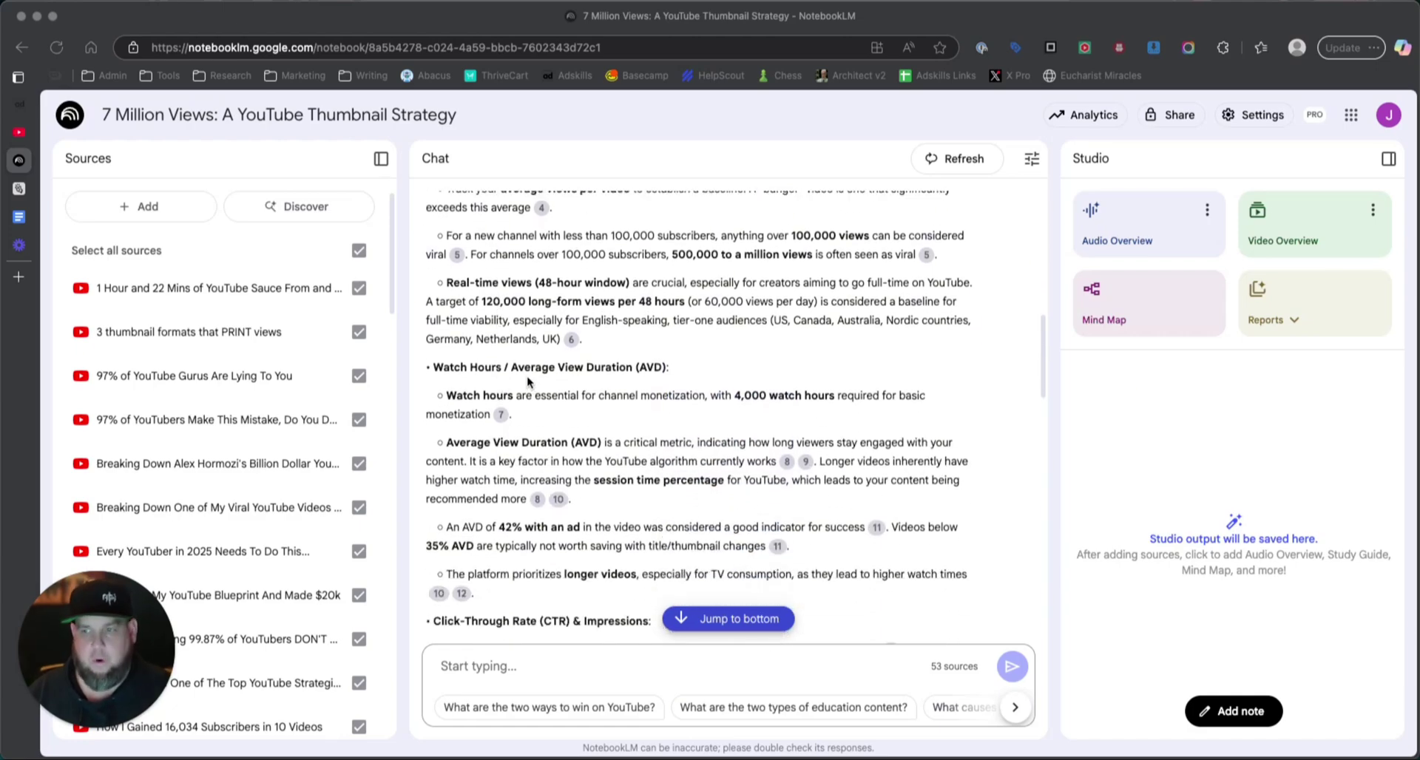
scroll(539, 444, "down", 3)
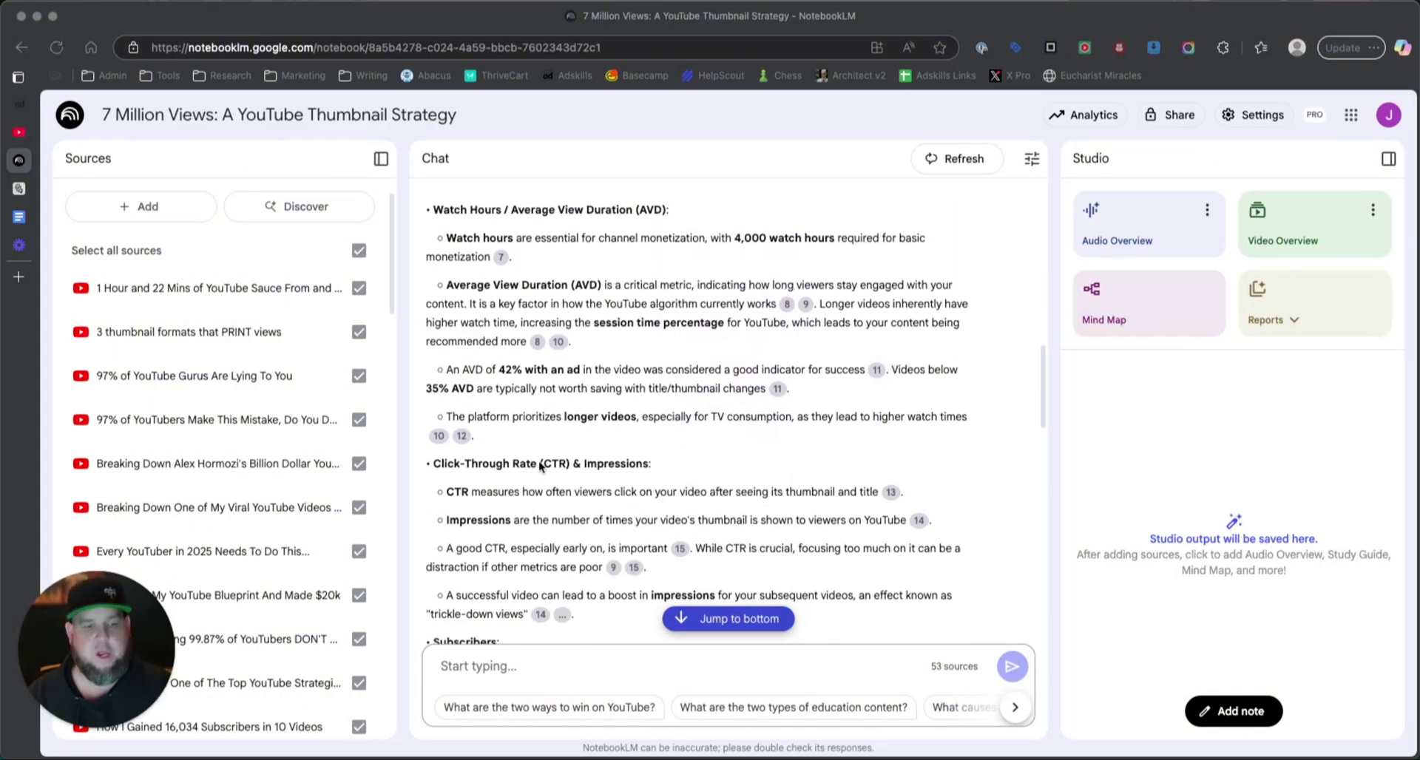
scroll(530, 484, "down", 2)
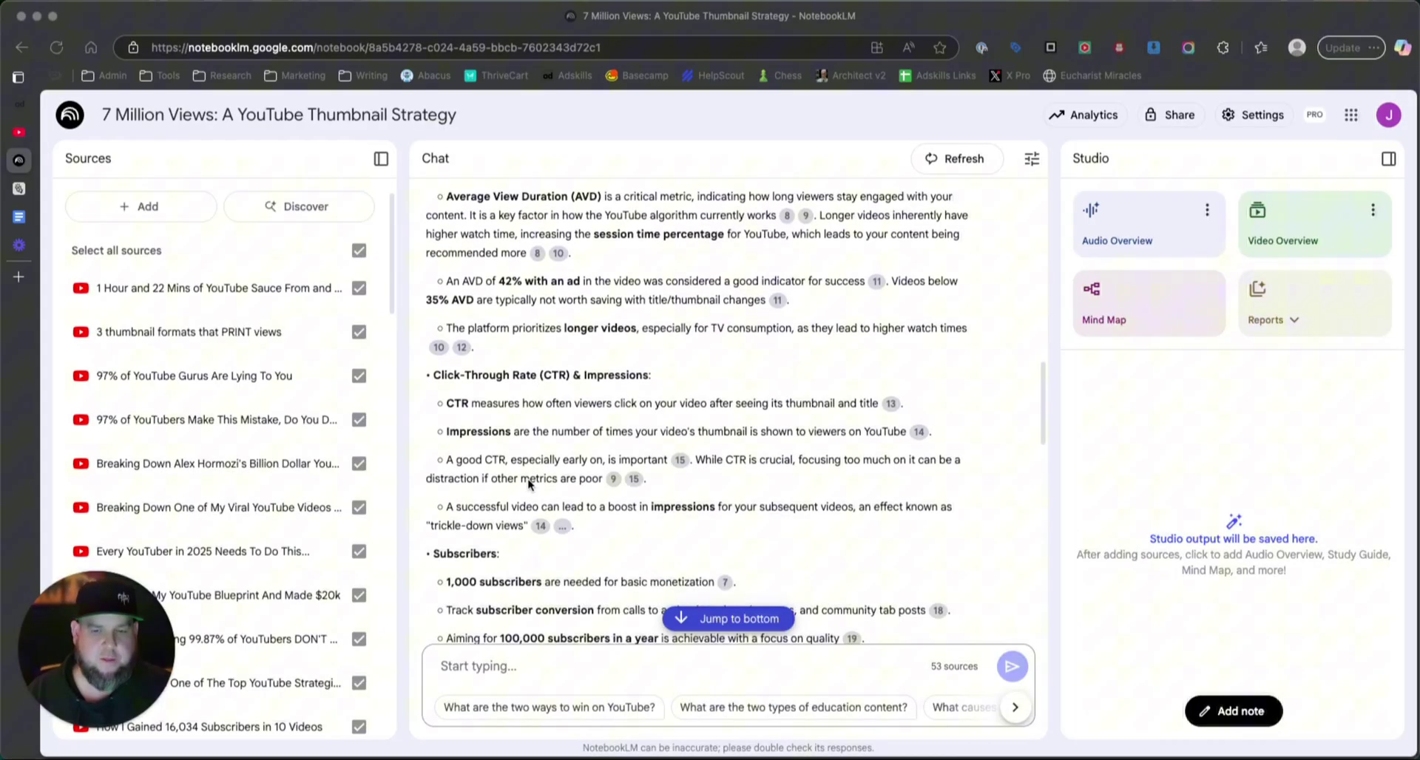
scroll(529, 484, "down", 2)
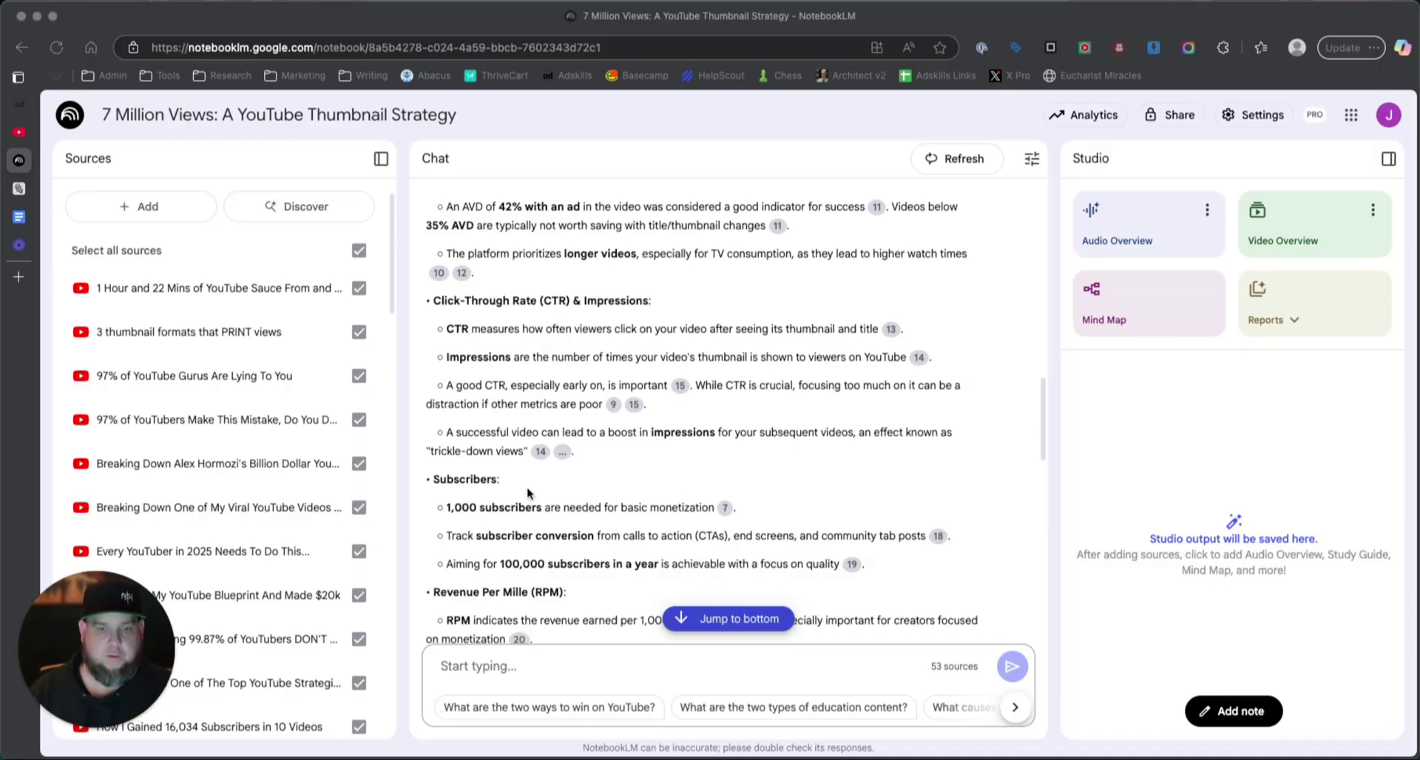
scroll(530, 491, "down", 8)
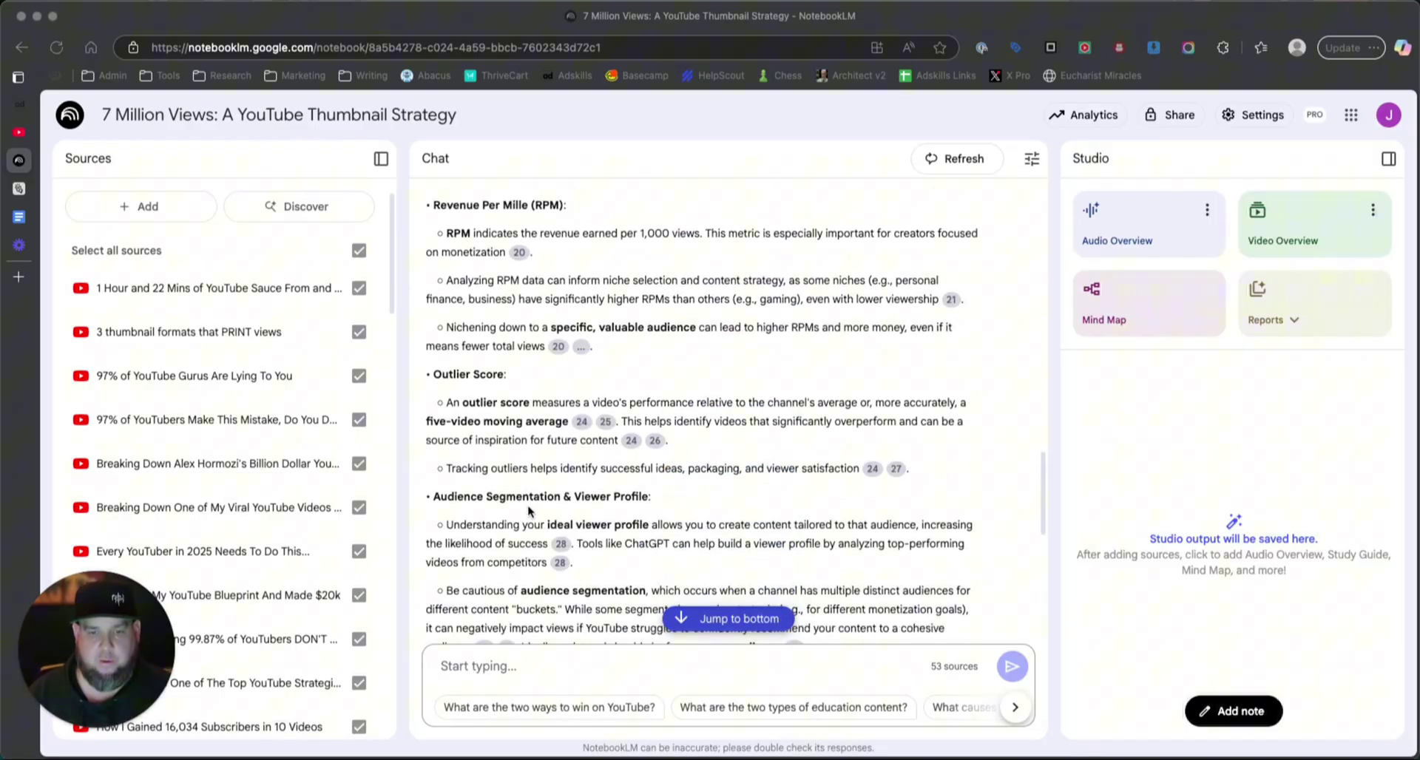
scroll(529, 510, "down", 7)
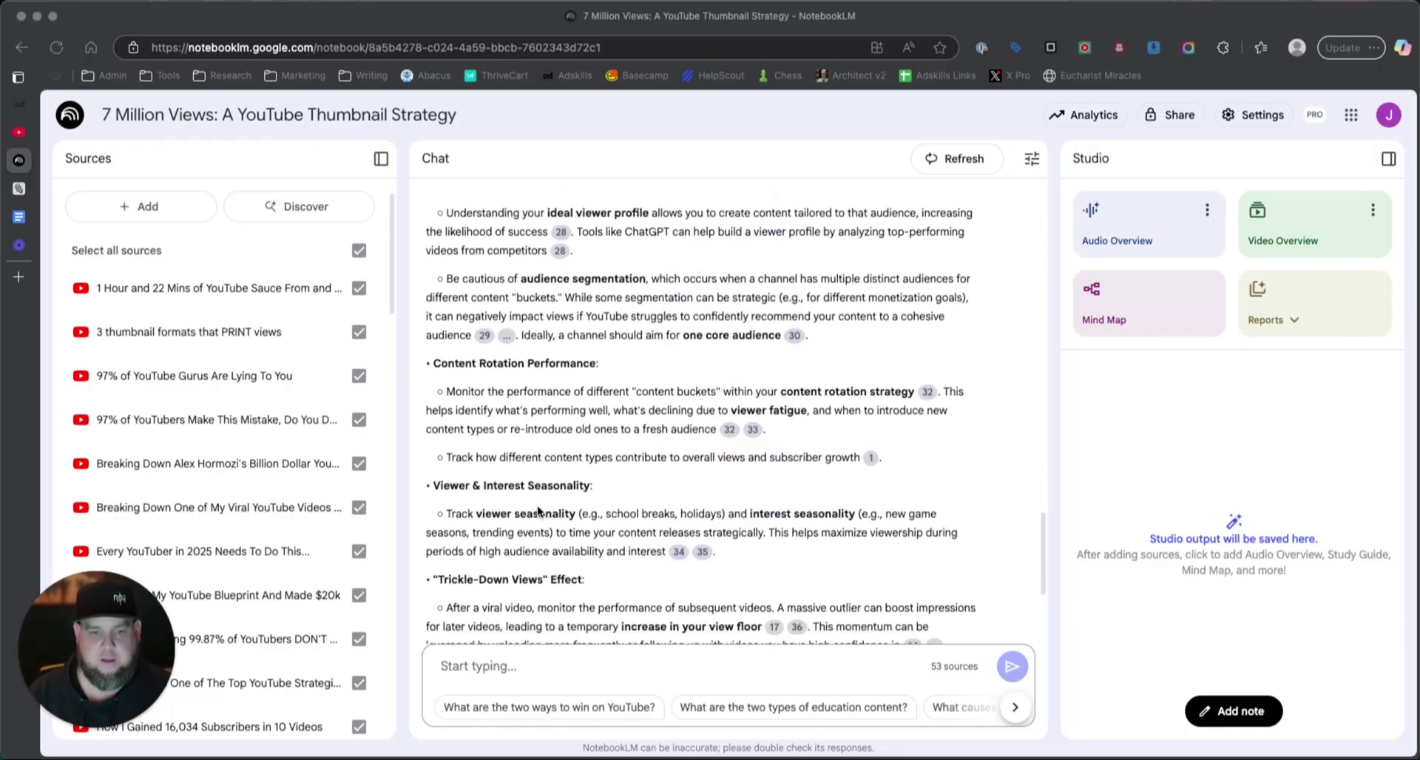
scroll(539, 512, "down", 3)
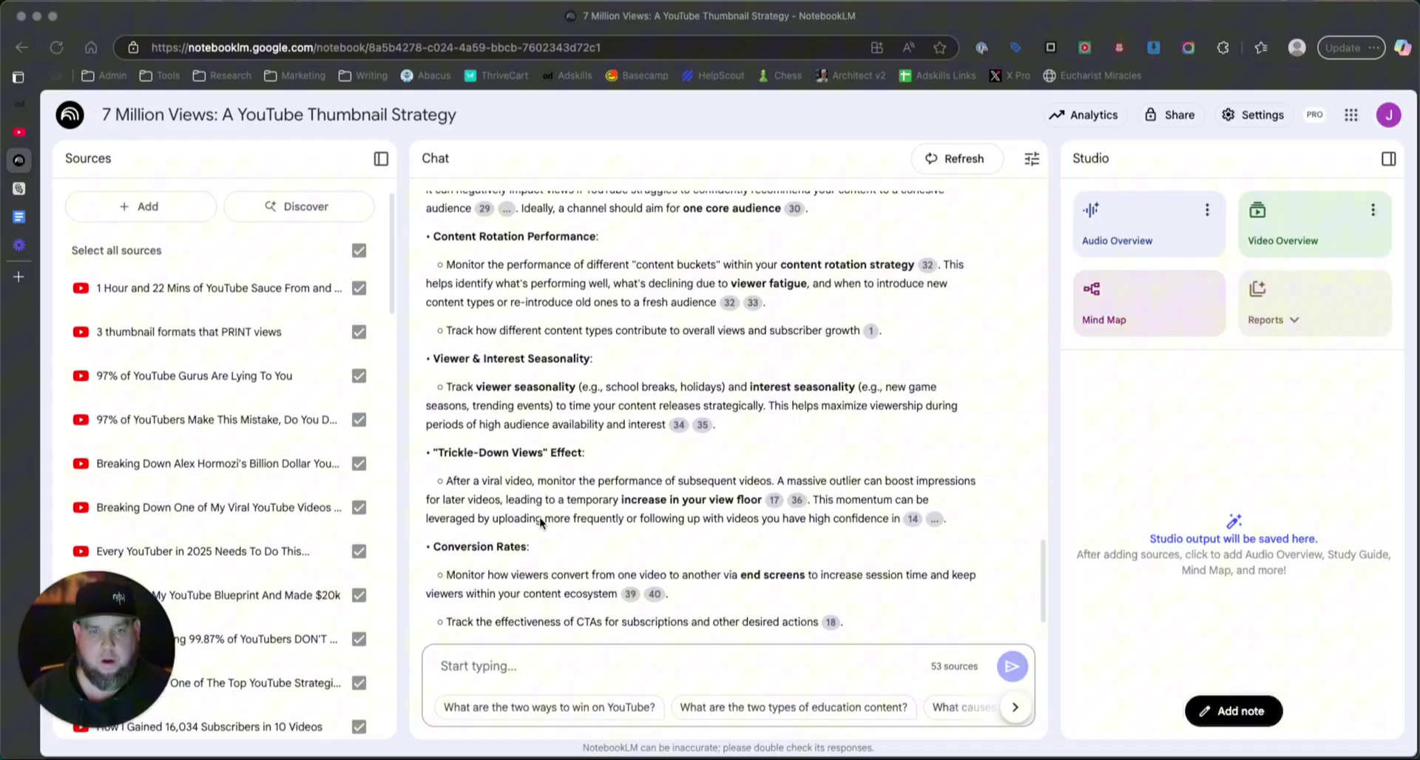
scroll(539, 517, "up", 8)
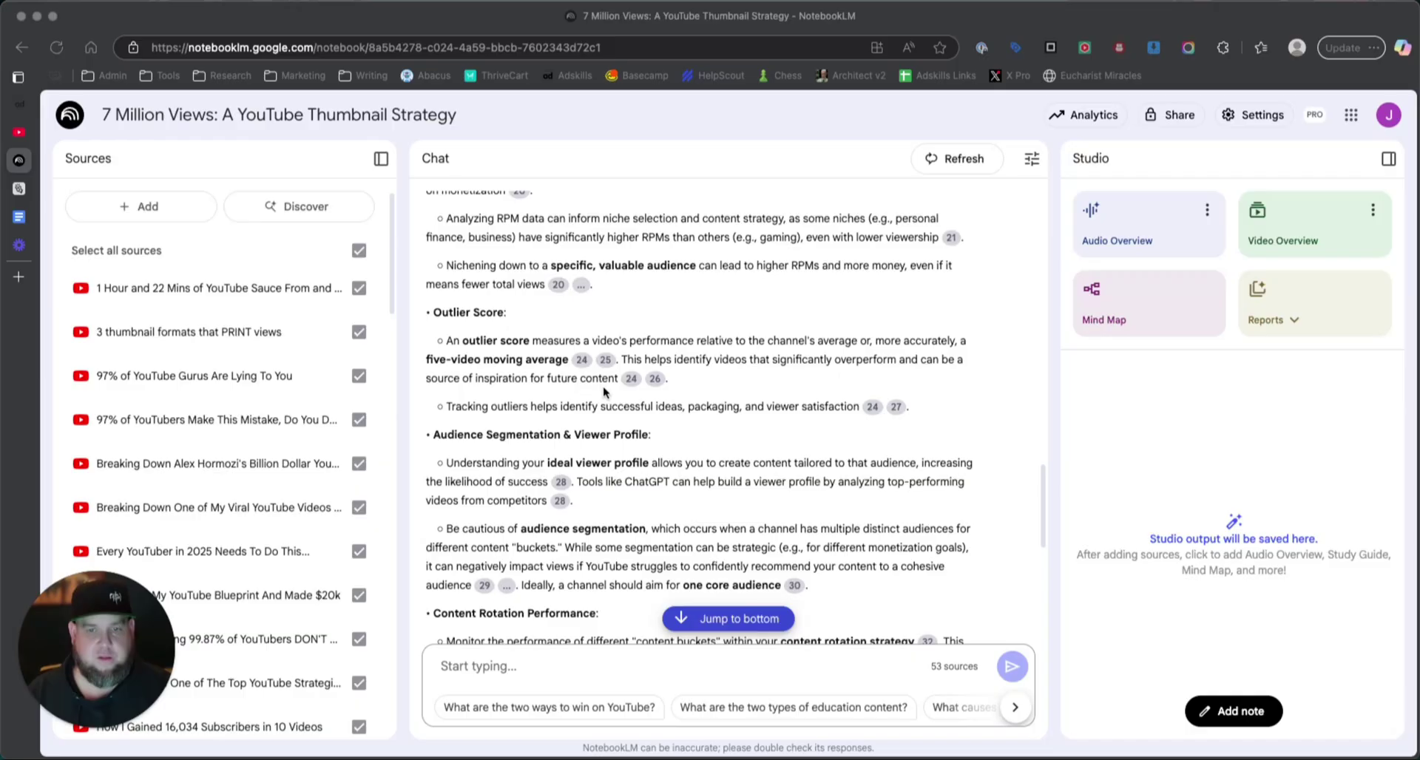
scroll(549, 462, "up", 5)
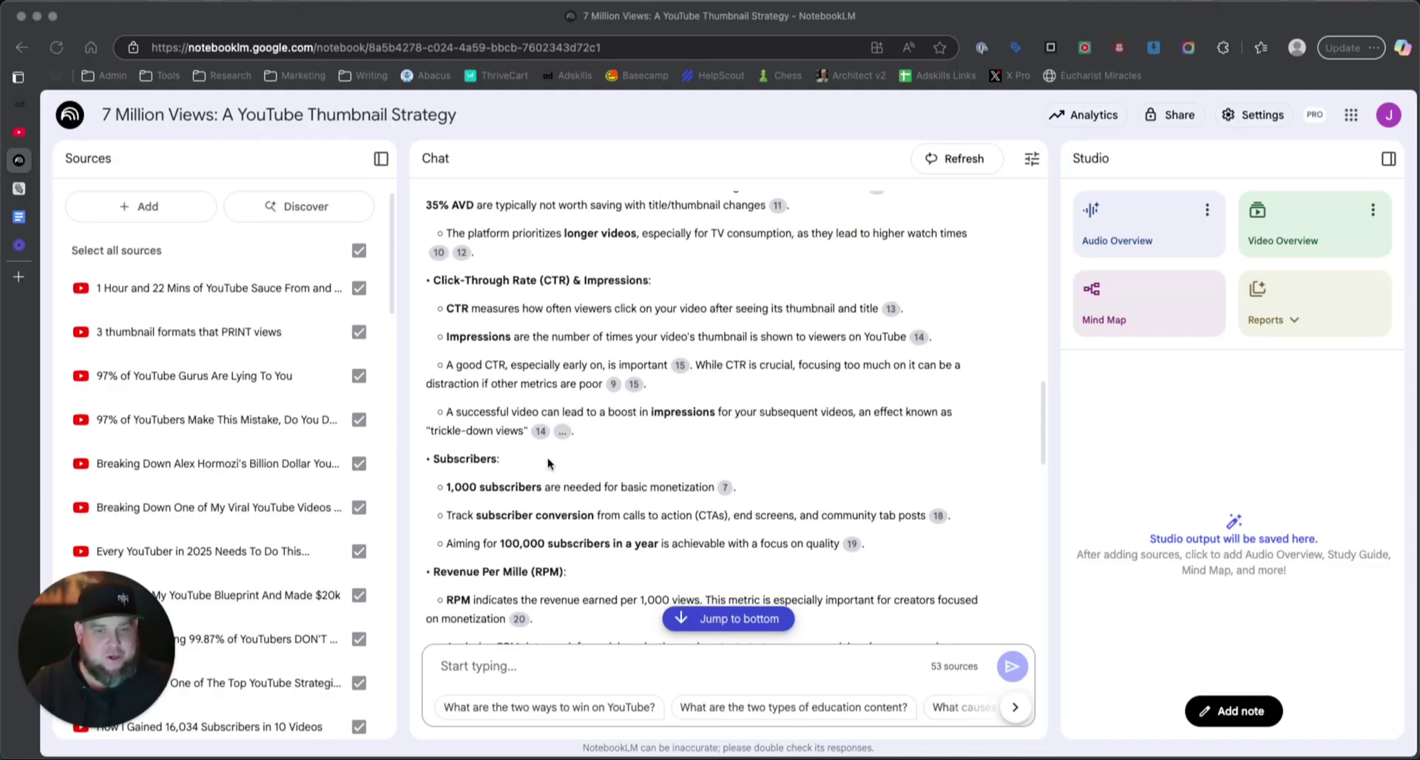
scroll(555, 488, "up", 4)
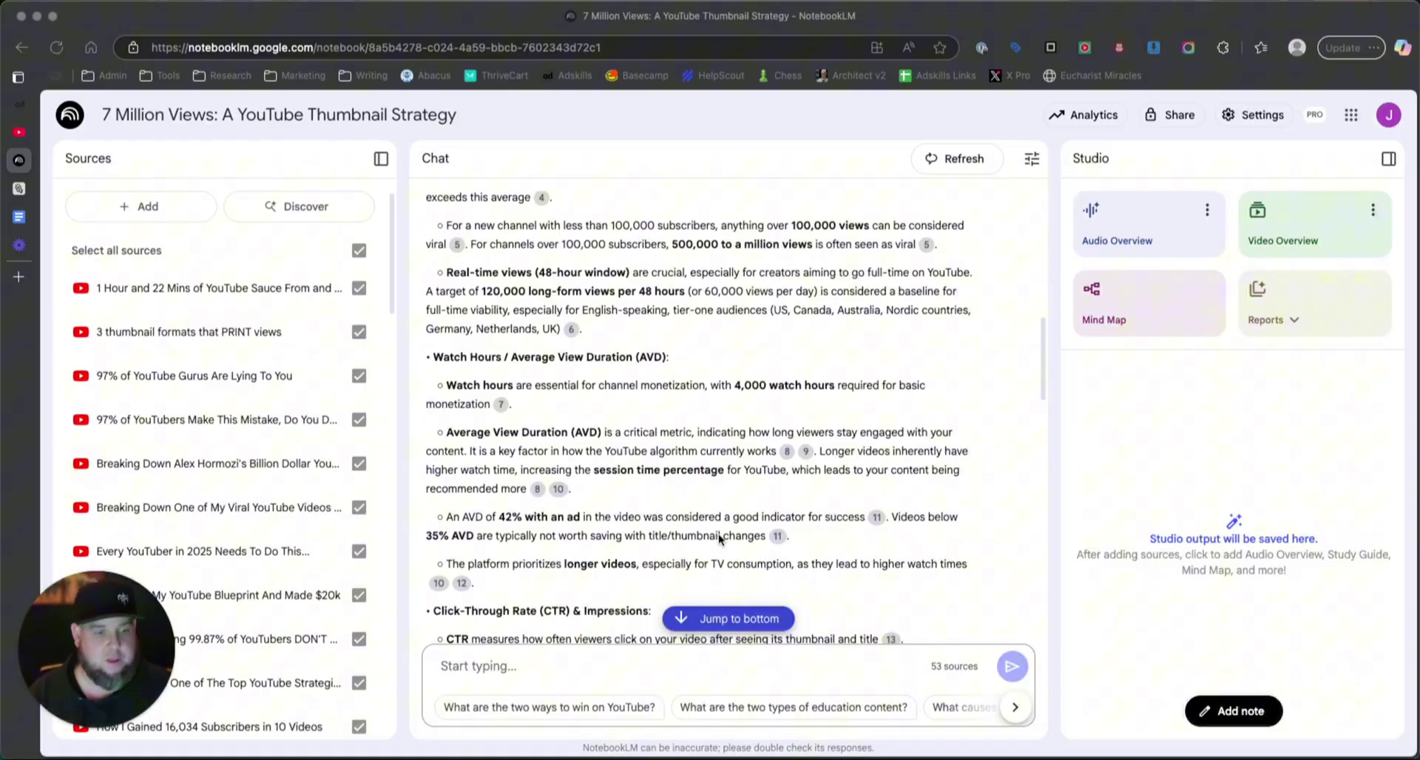
Generate an Audio Overview from the notebook's sources, play the finished recording briefly and pause it
left_click(1099, 237)
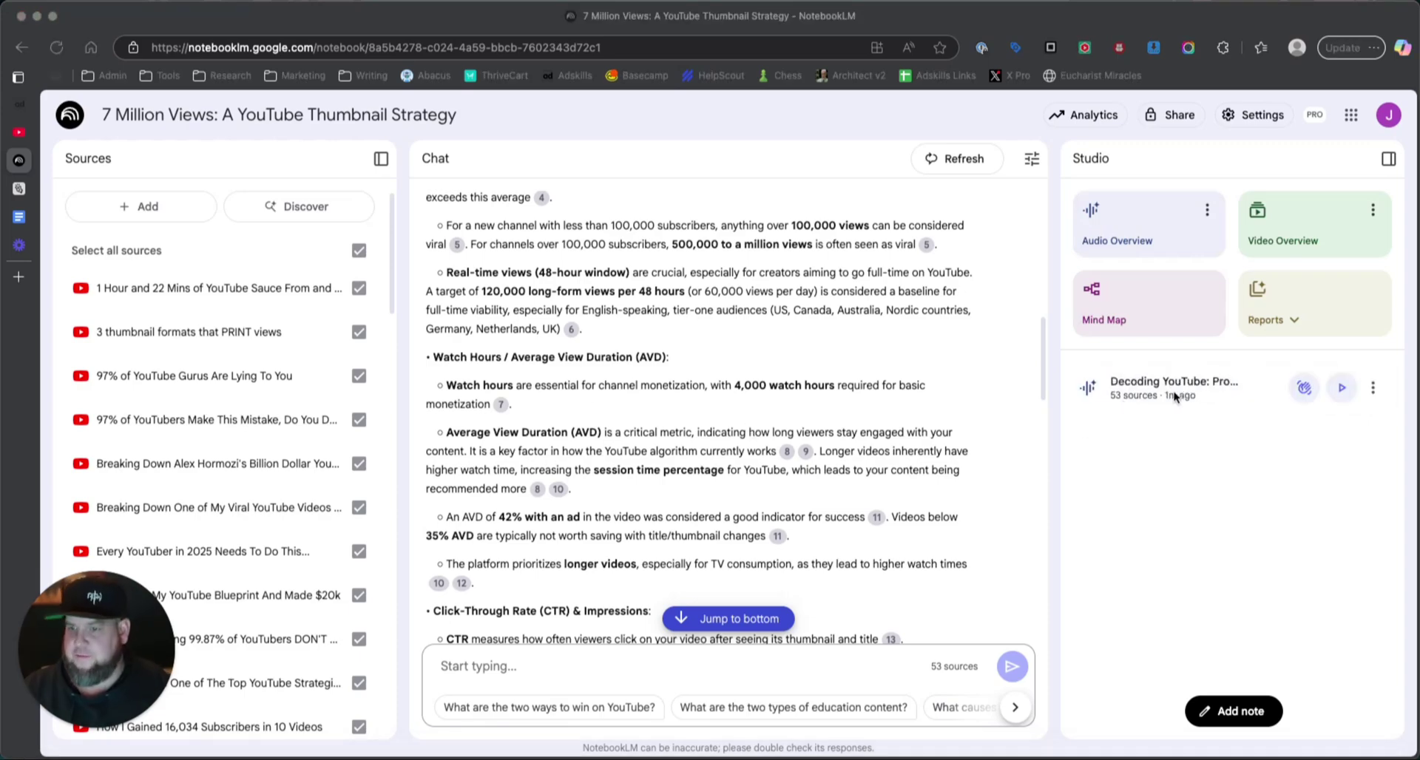
left_click(1214, 411)
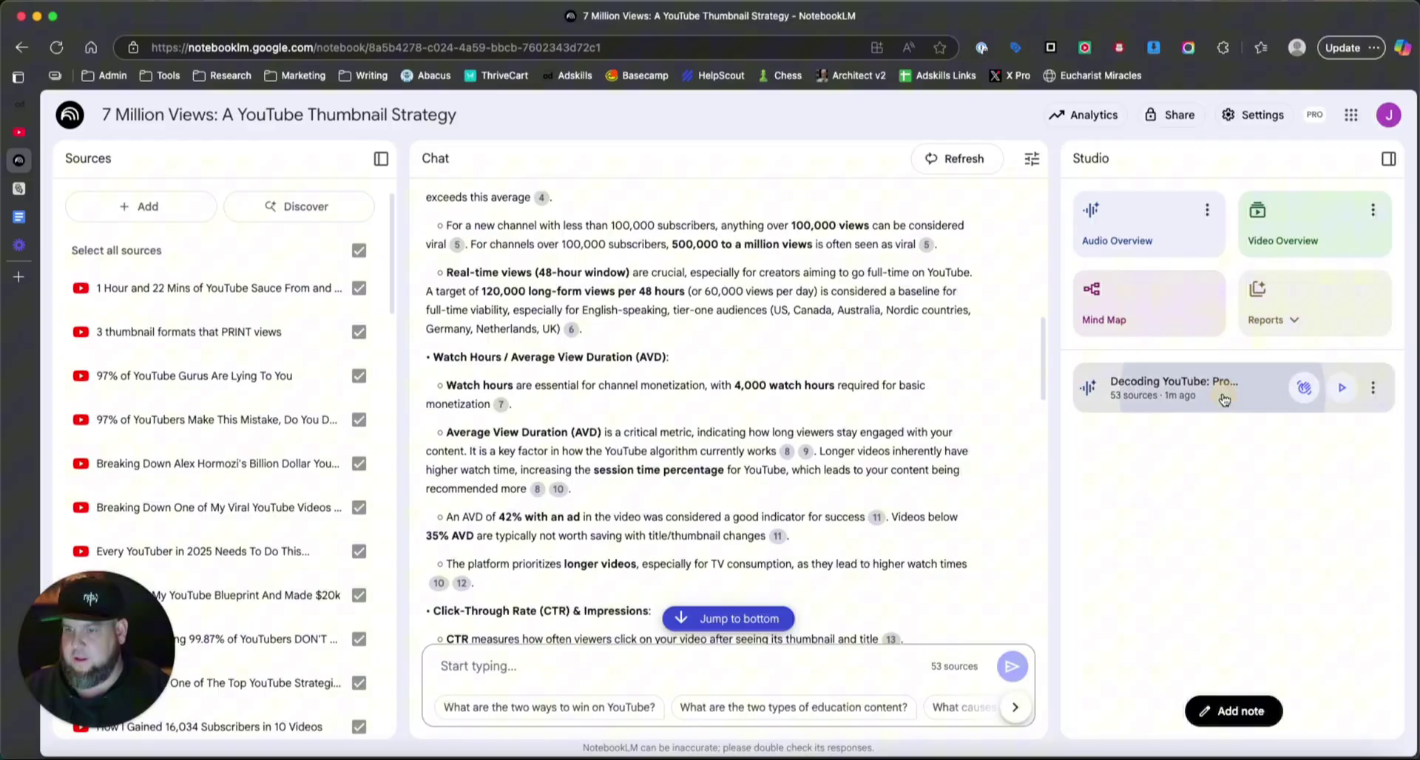
left_click(1133, 390)
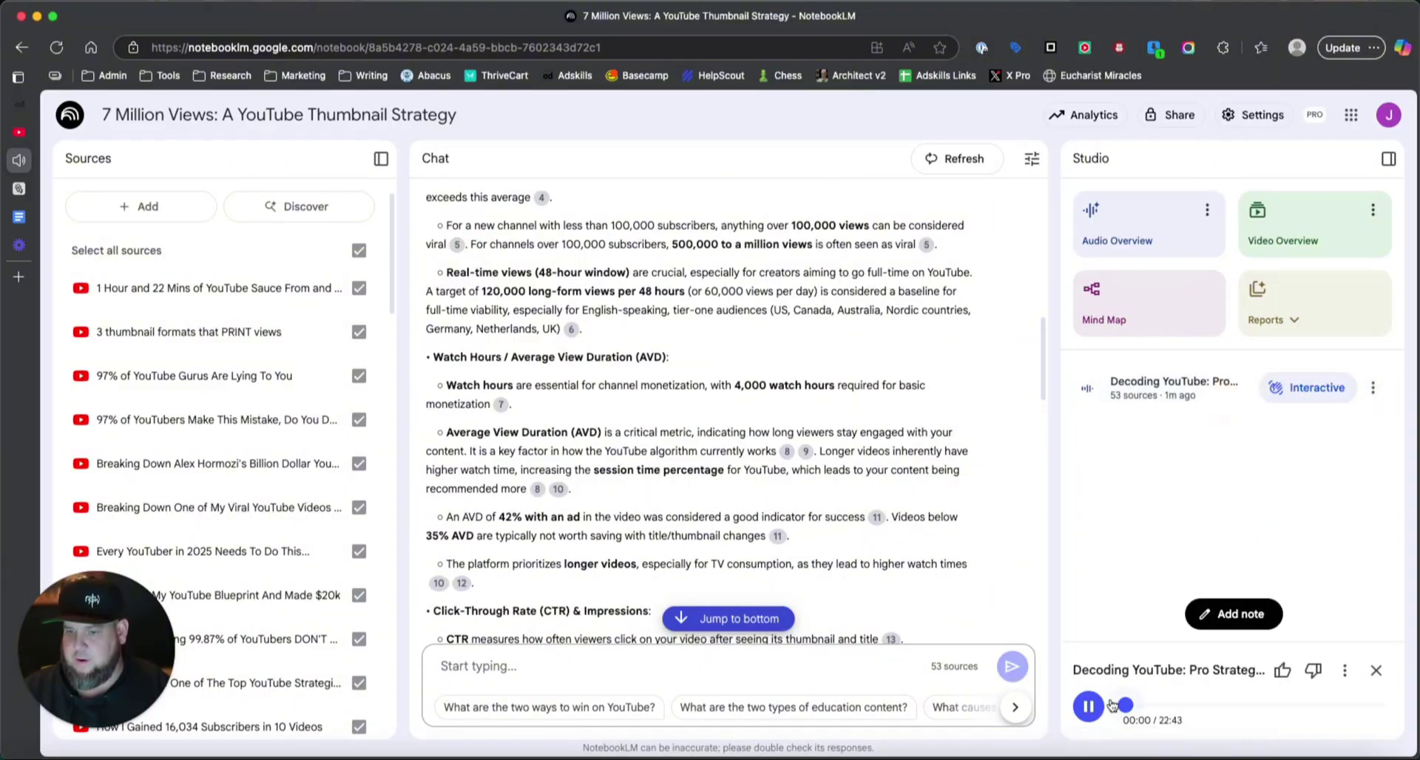
left_click(1077, 708)
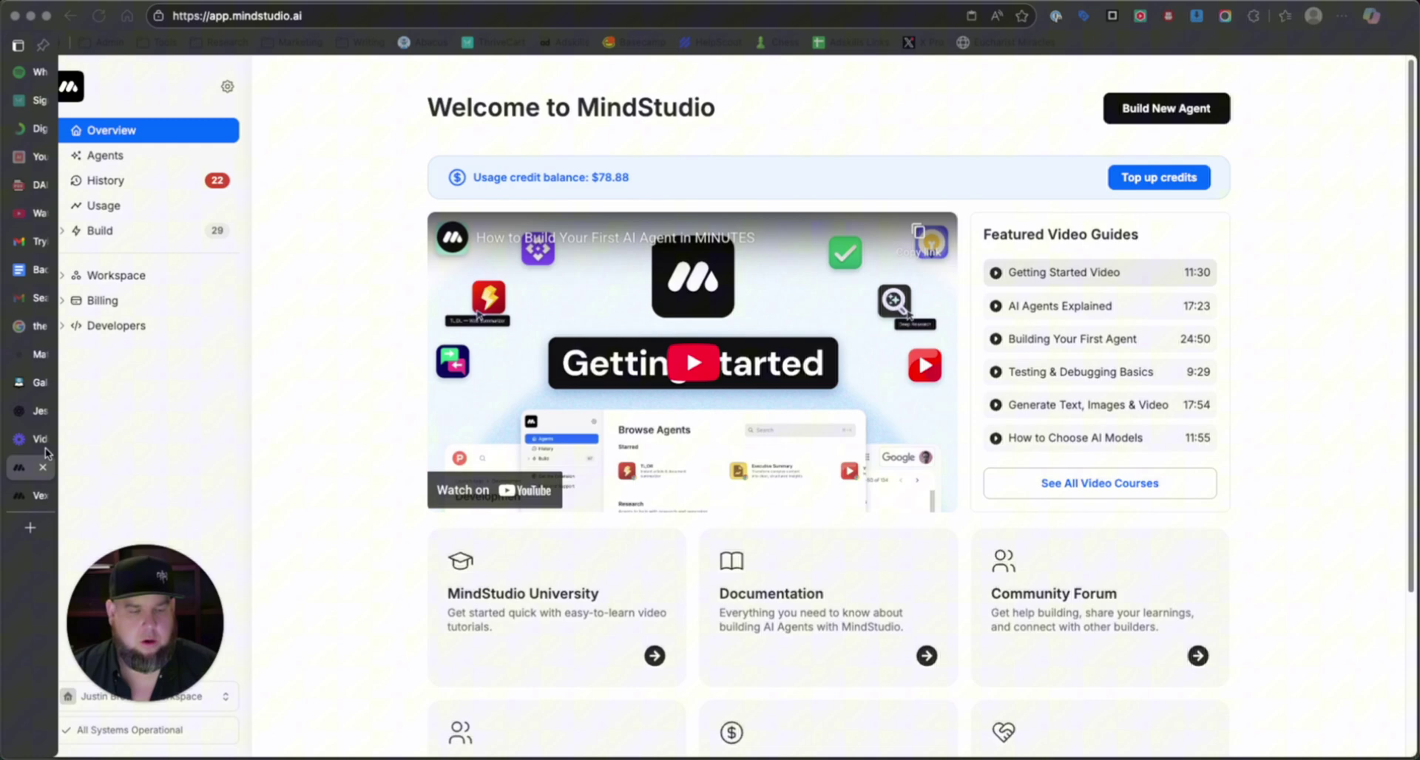
Switch to MindStudio and open the VexBOT agent from the published agents
left_click(29, 496)
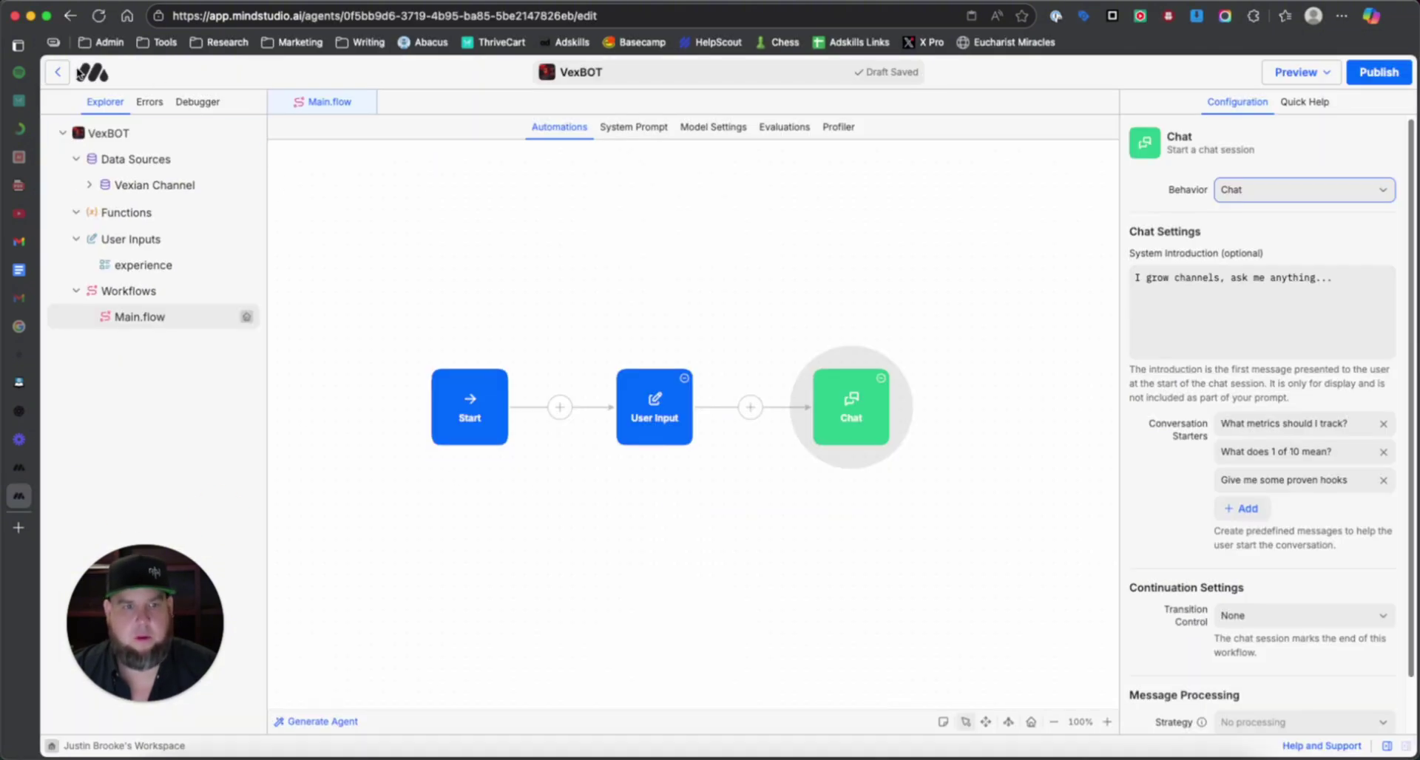
left_click(53, 74)
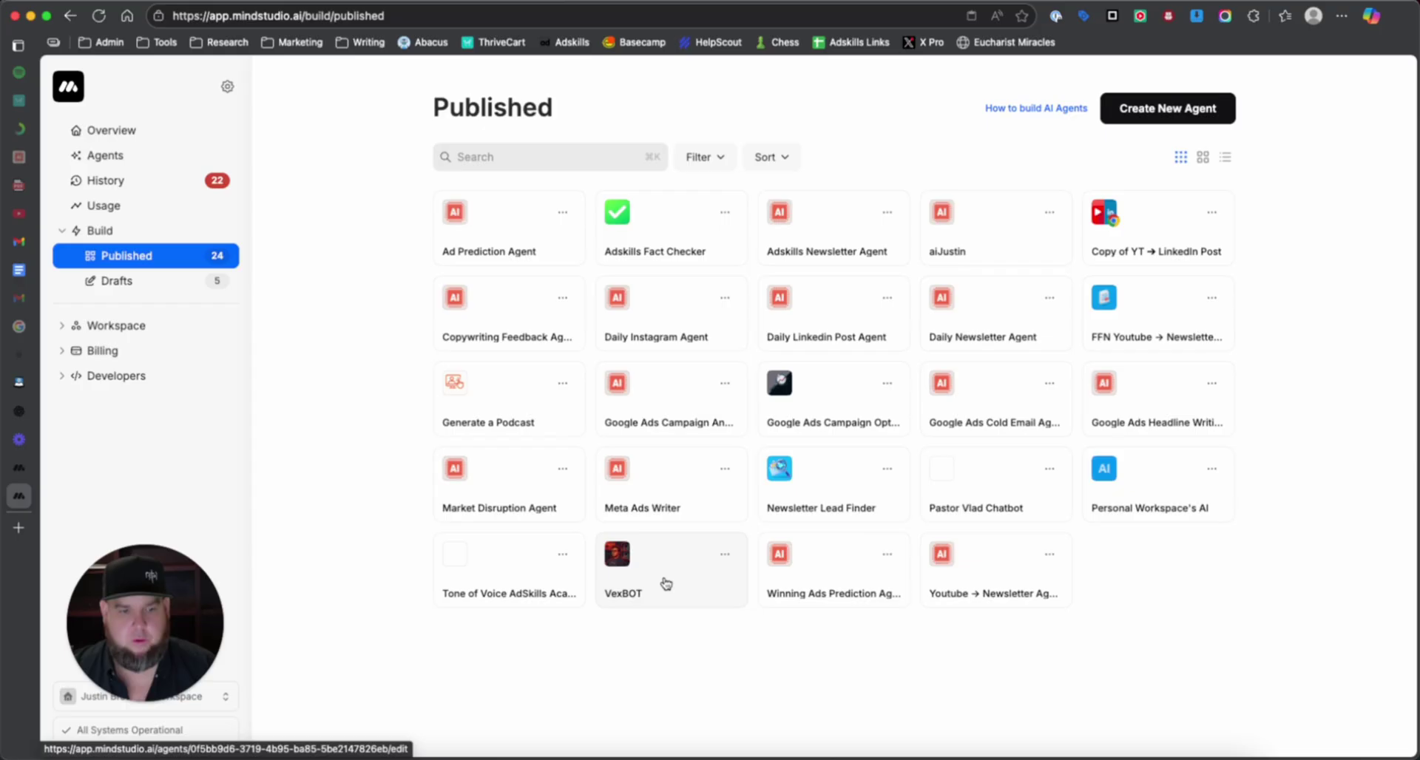
left_click(668, 581)
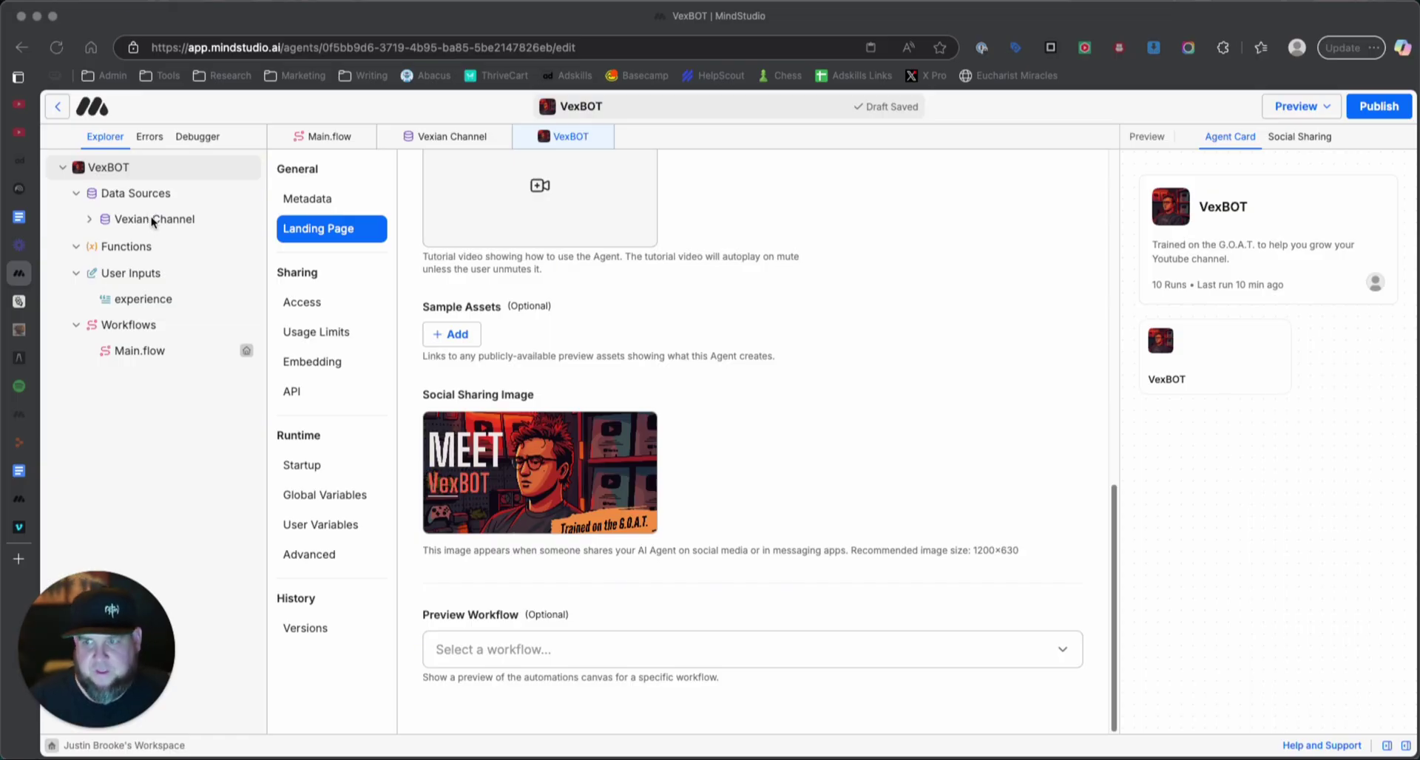
Open VexBOT's Vexian Channel data source and look through its list of transcript files
left_click(150, 216)
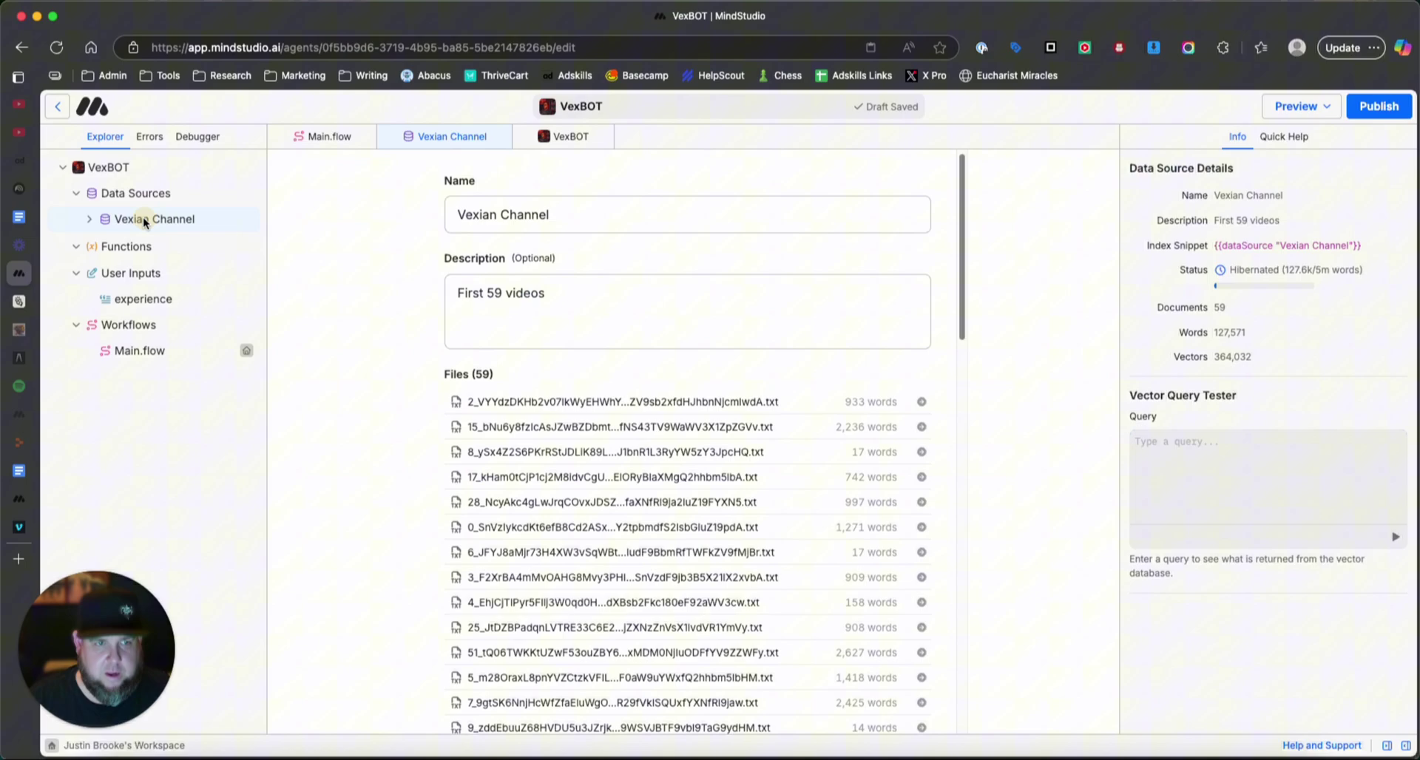
scroll(535, 448, "down", 10)
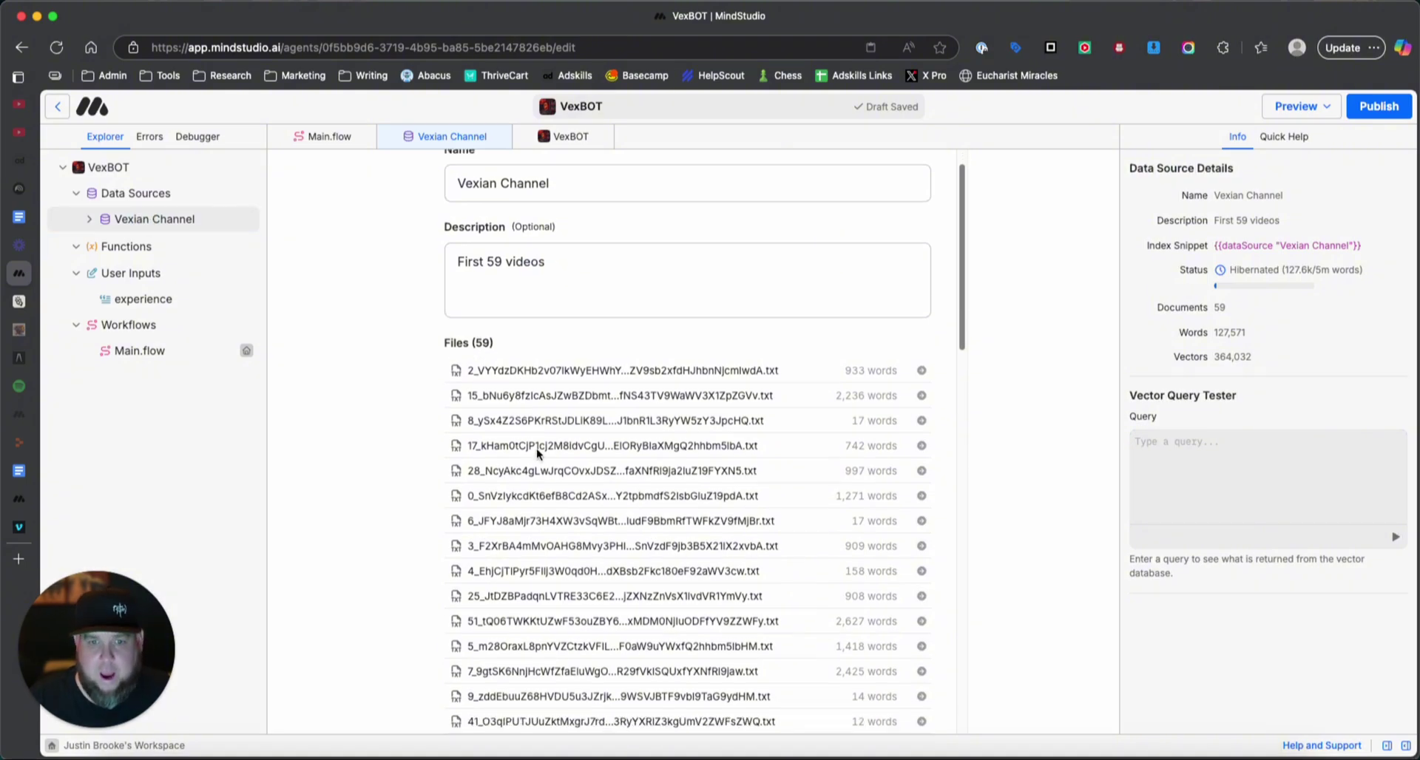
scroll(542, 470, "up", 10)
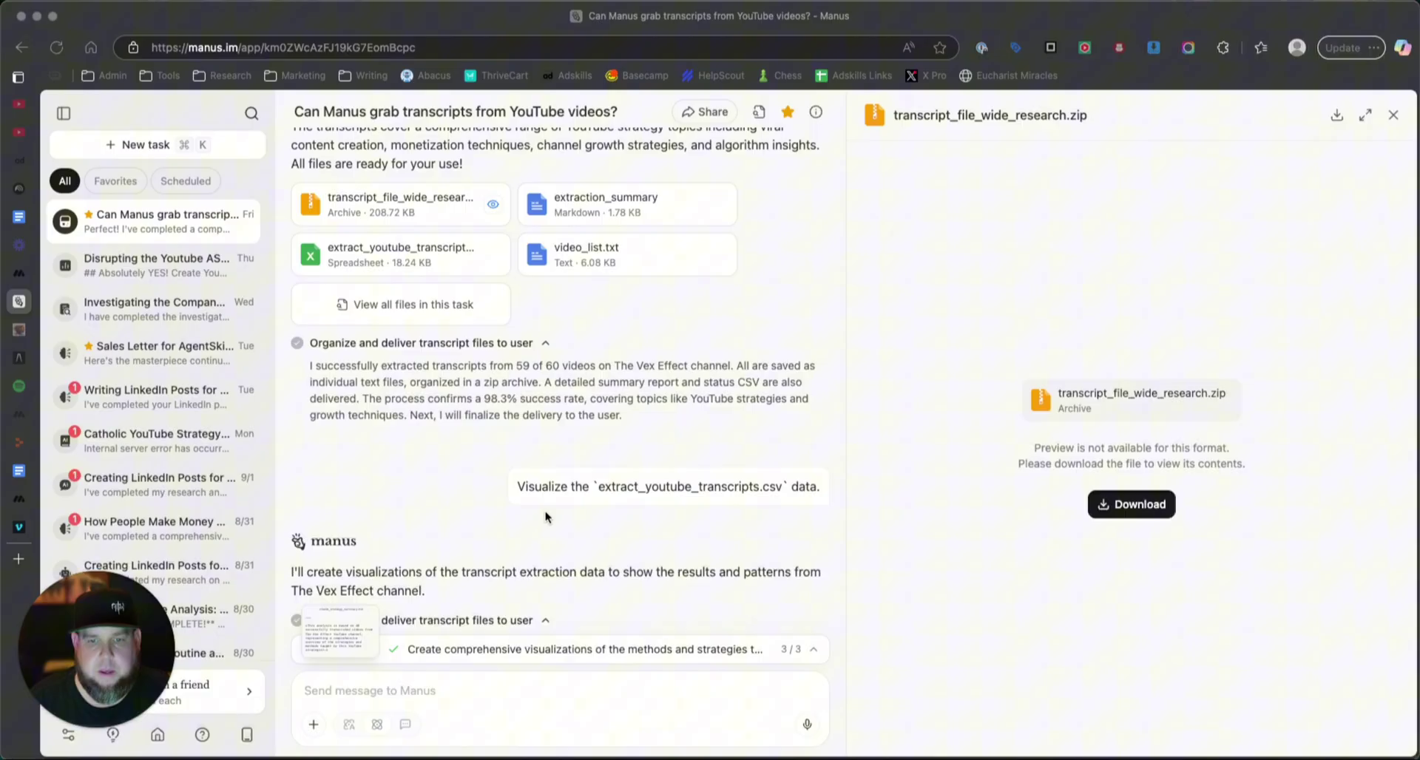
In the Manus task "Can Manus grab transcripts from YouTube videos?", review the prompts for extracting and visualizing the channel's transcripts
scroll(457, 388, "up", 15)
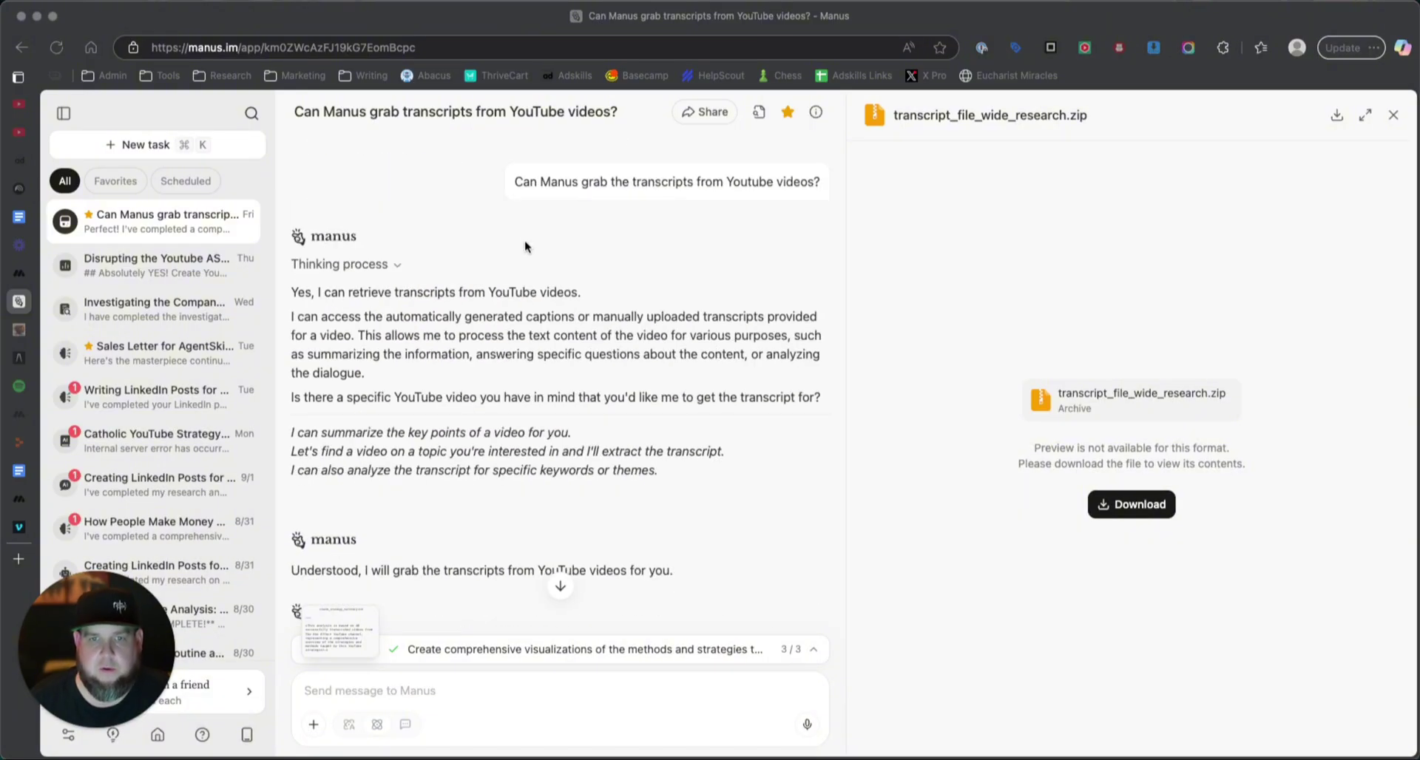
scroll(651, 362, "down", 10)
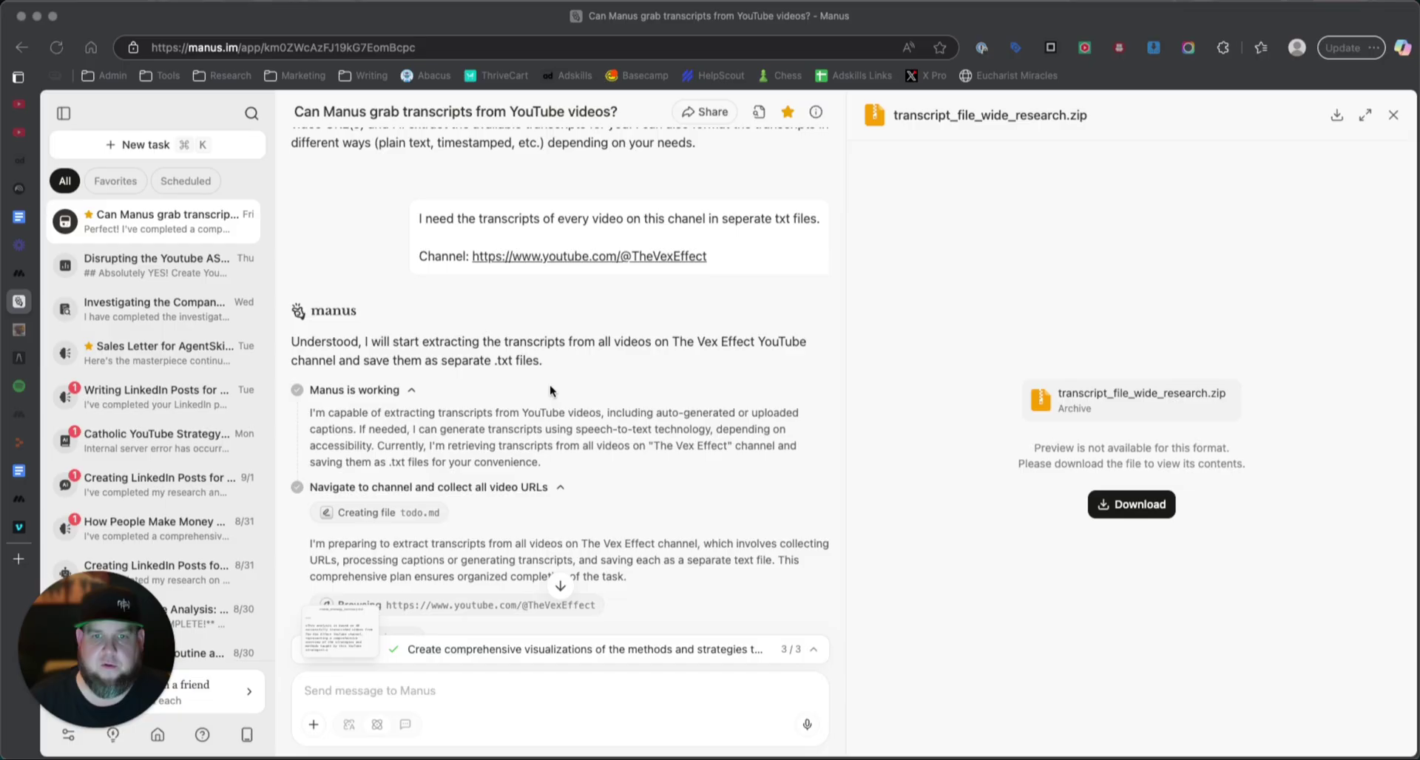
scroll(549, 384, "down", 10)
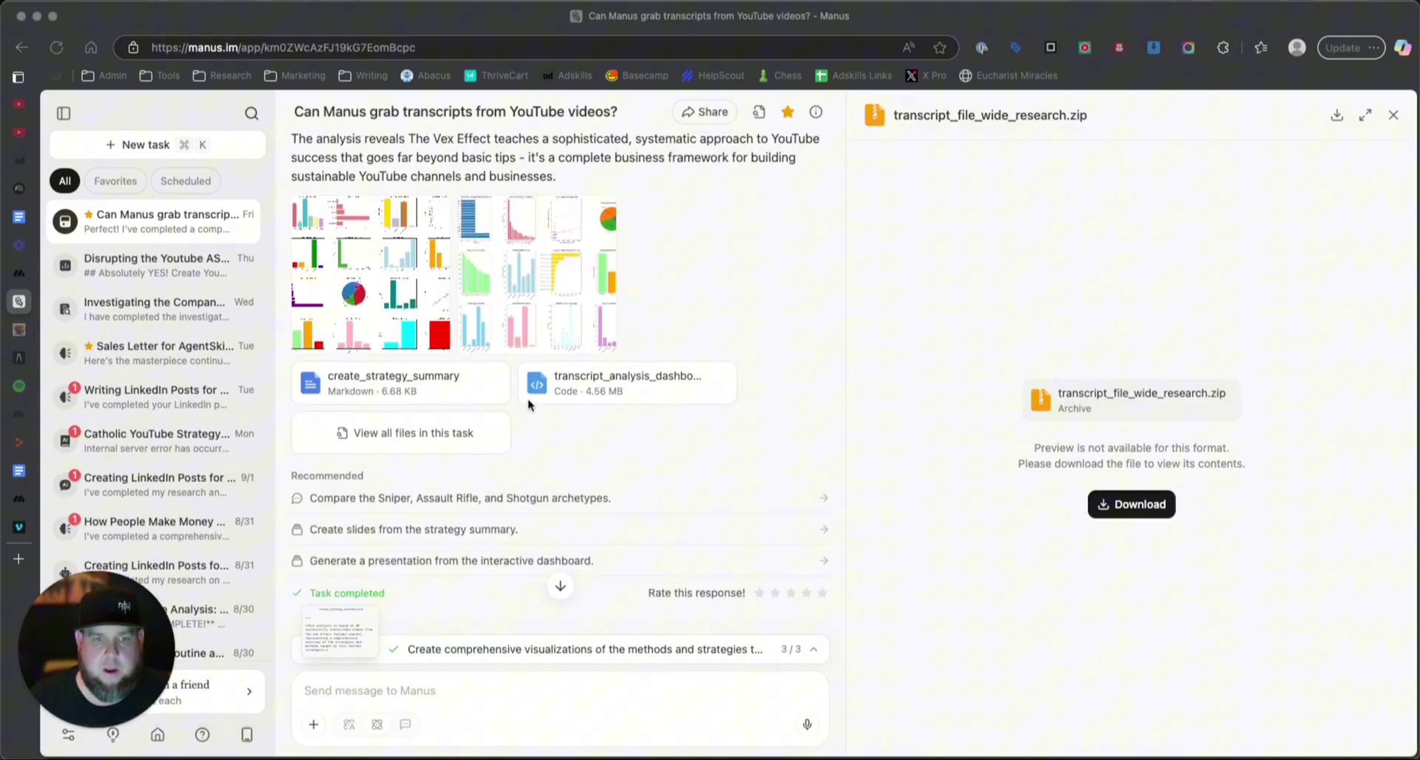
scroll(522, 401, "up", 10)
scroll(466, 401, "up", 10)
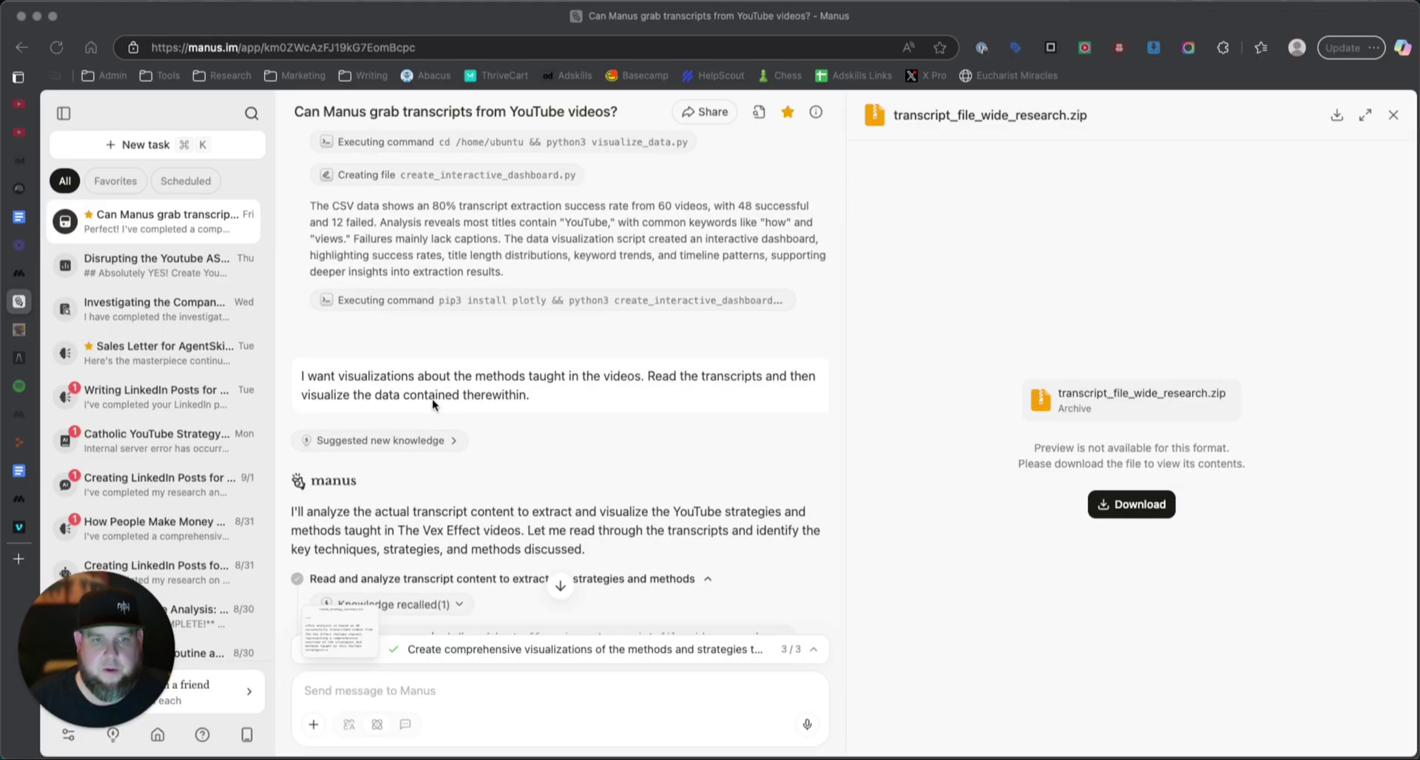
Return to VexBOT in MindStudio, open the experience user input and set its type to Text Choice
left_click(18, 273)
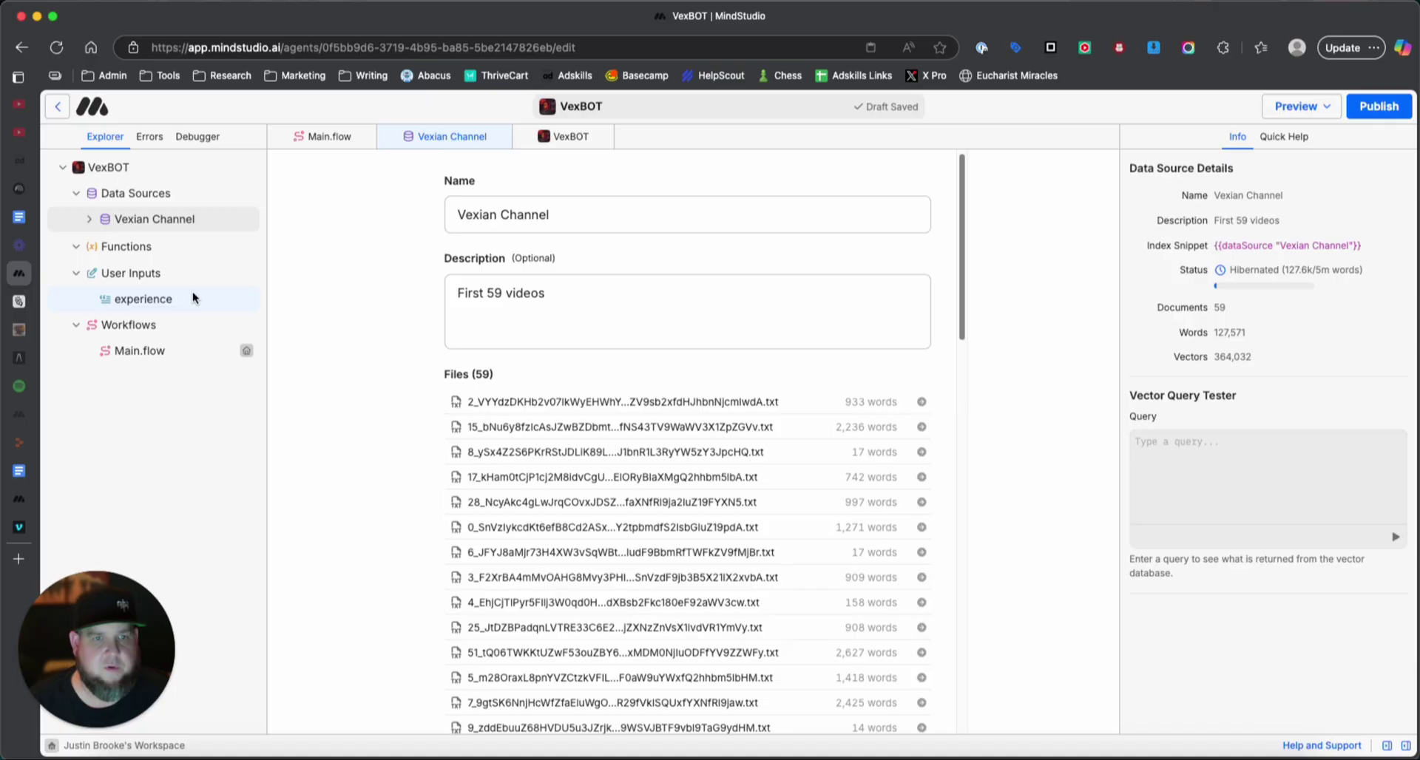
left_click(169, 300)
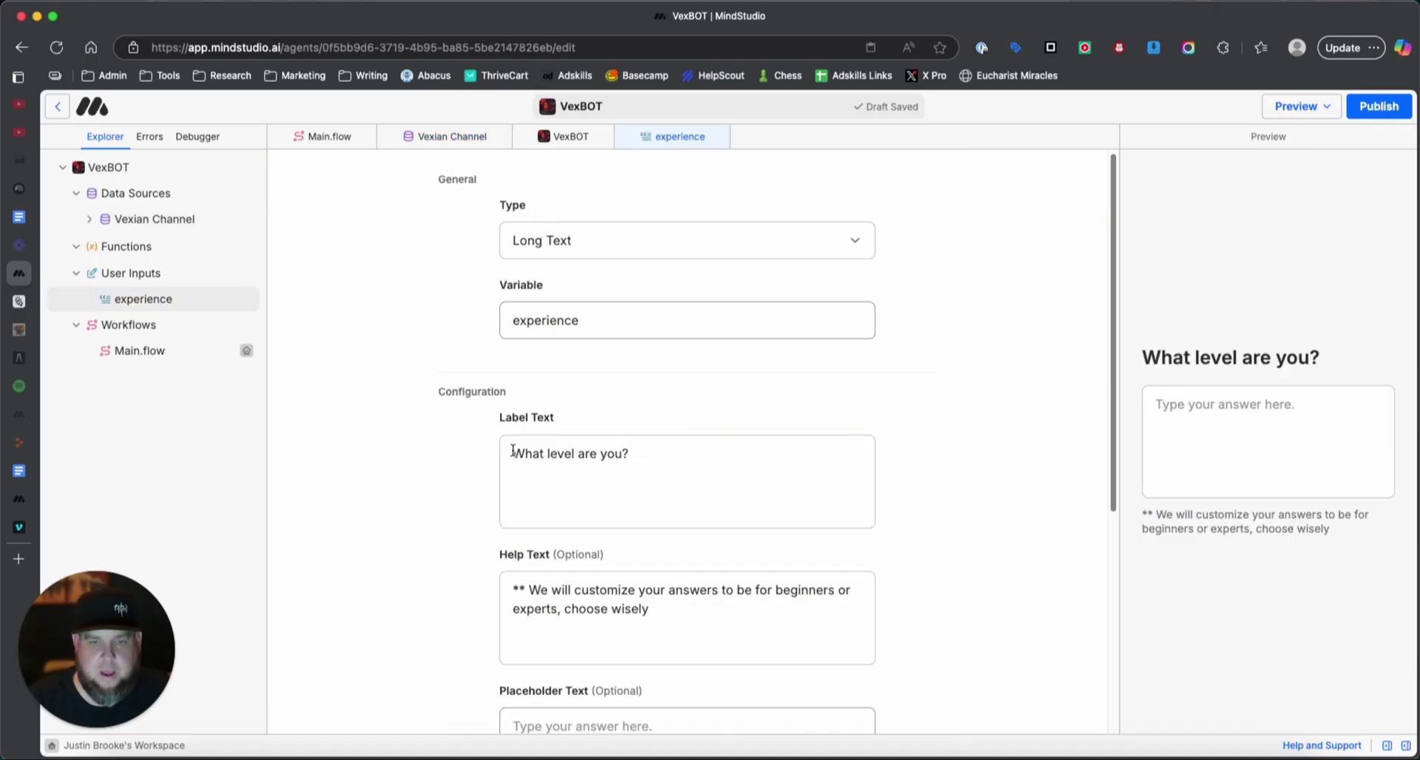
scroll(481, 519, "down", 1)
scroll(481, 519, "down", 1)
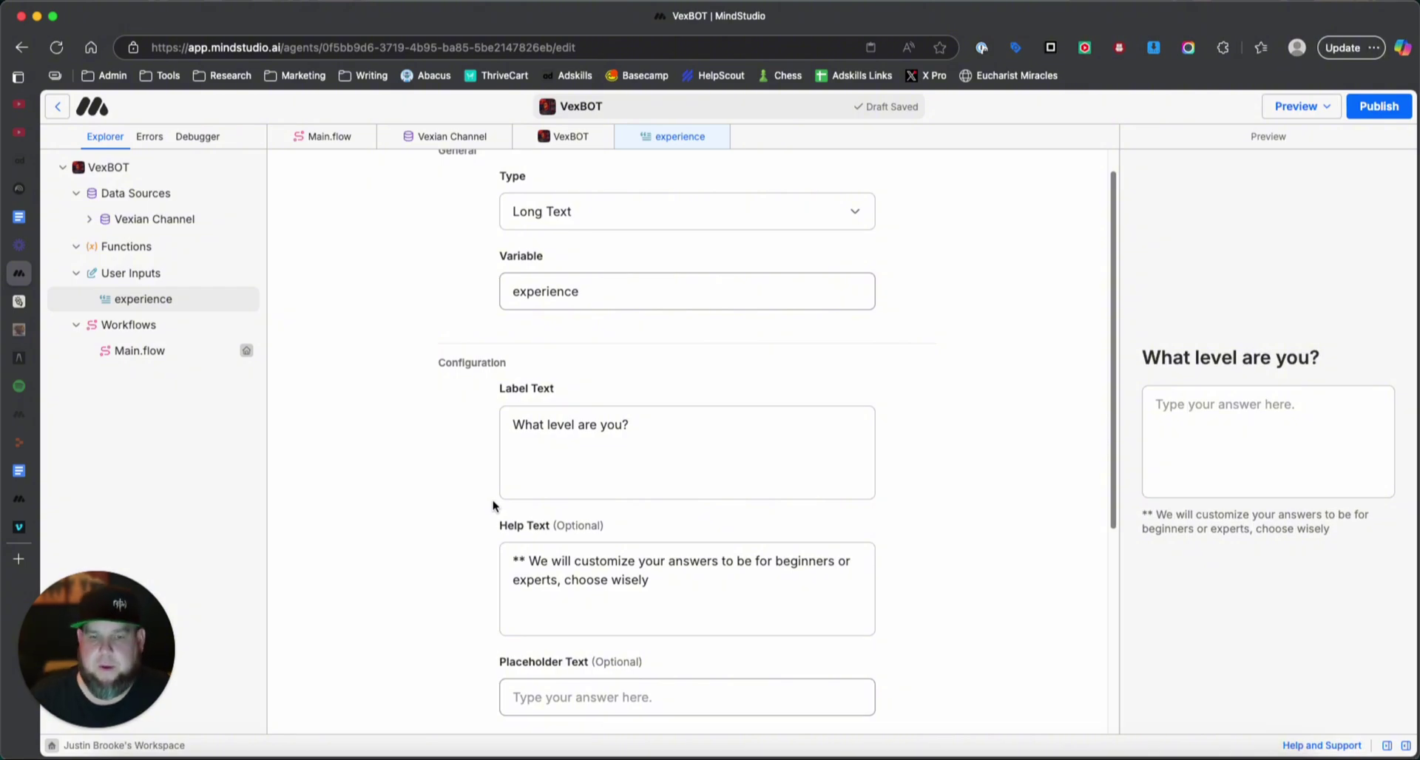
scroll(493, 500, "down", 2)
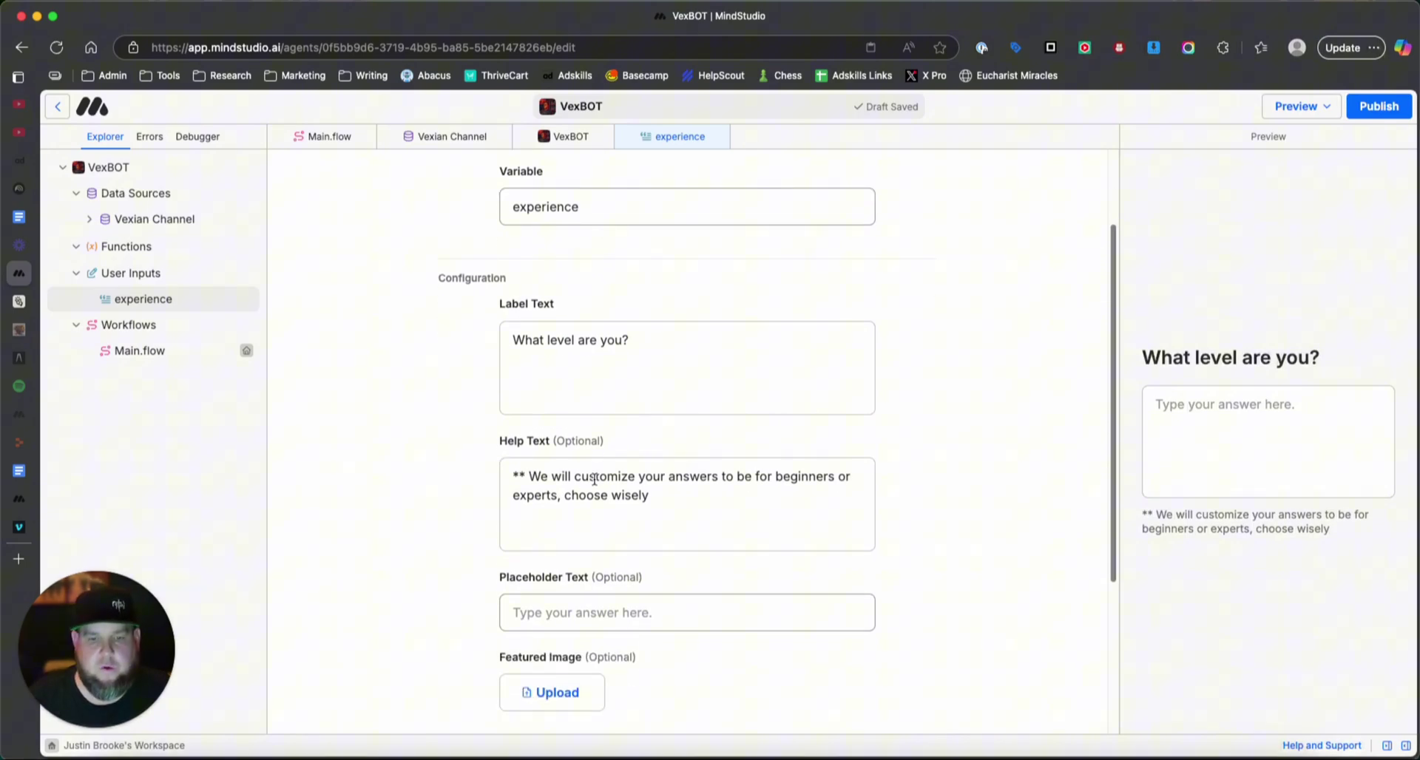
scroll(492, 503, "down", 4)
scroll(491, 508, "down", 2)
scroll(482, 513, "up", 8)
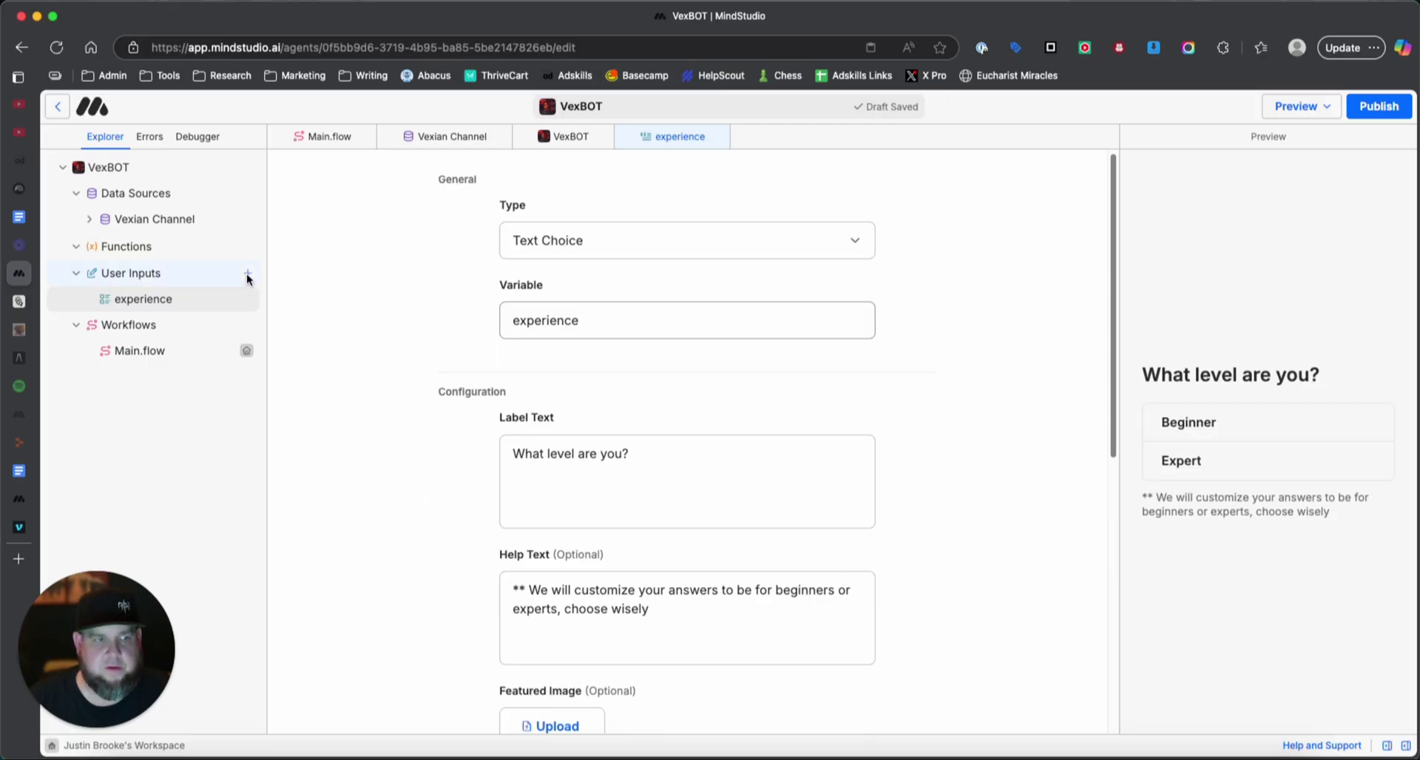
Examine the available types for the experience user input, keep Text Choice, and highlight its variable name
left_click(175, 300)
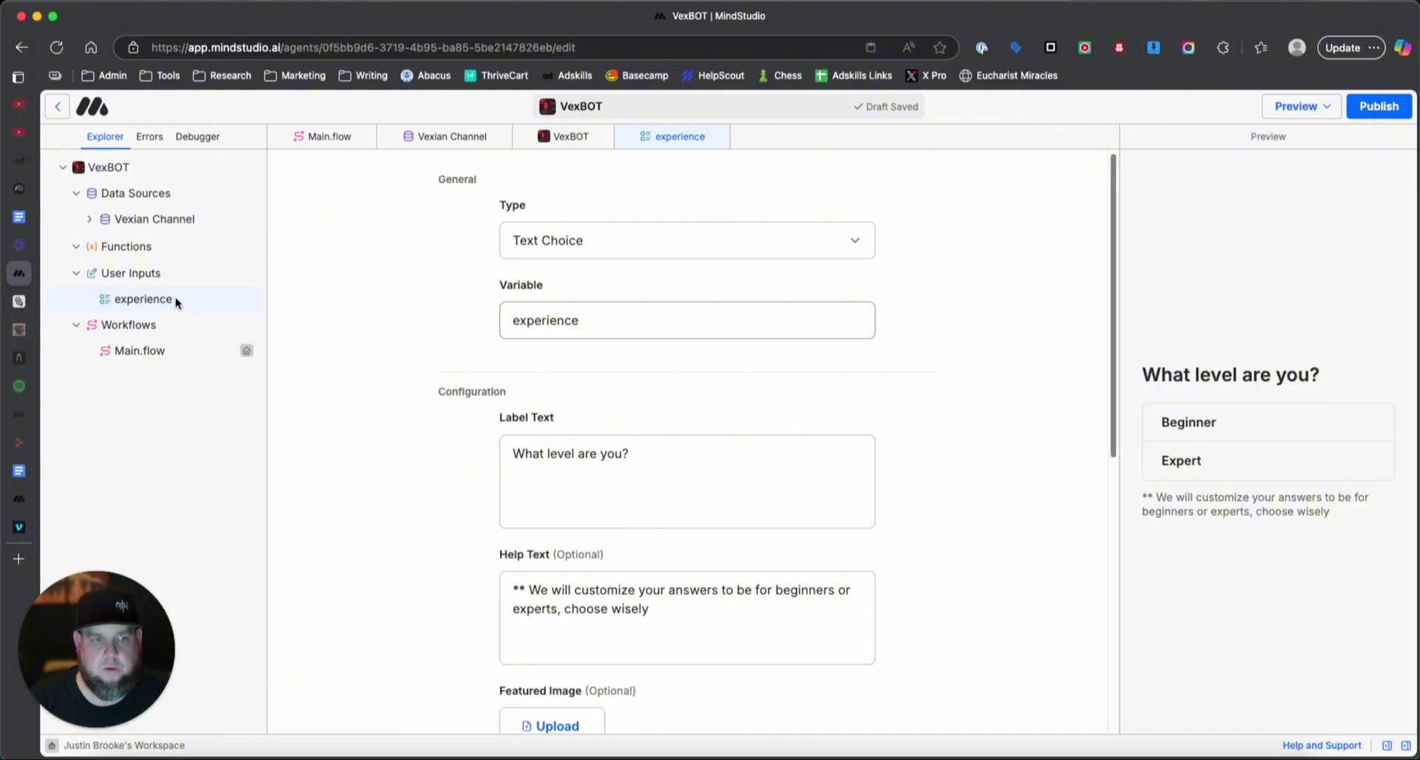
left_click(583, 245)
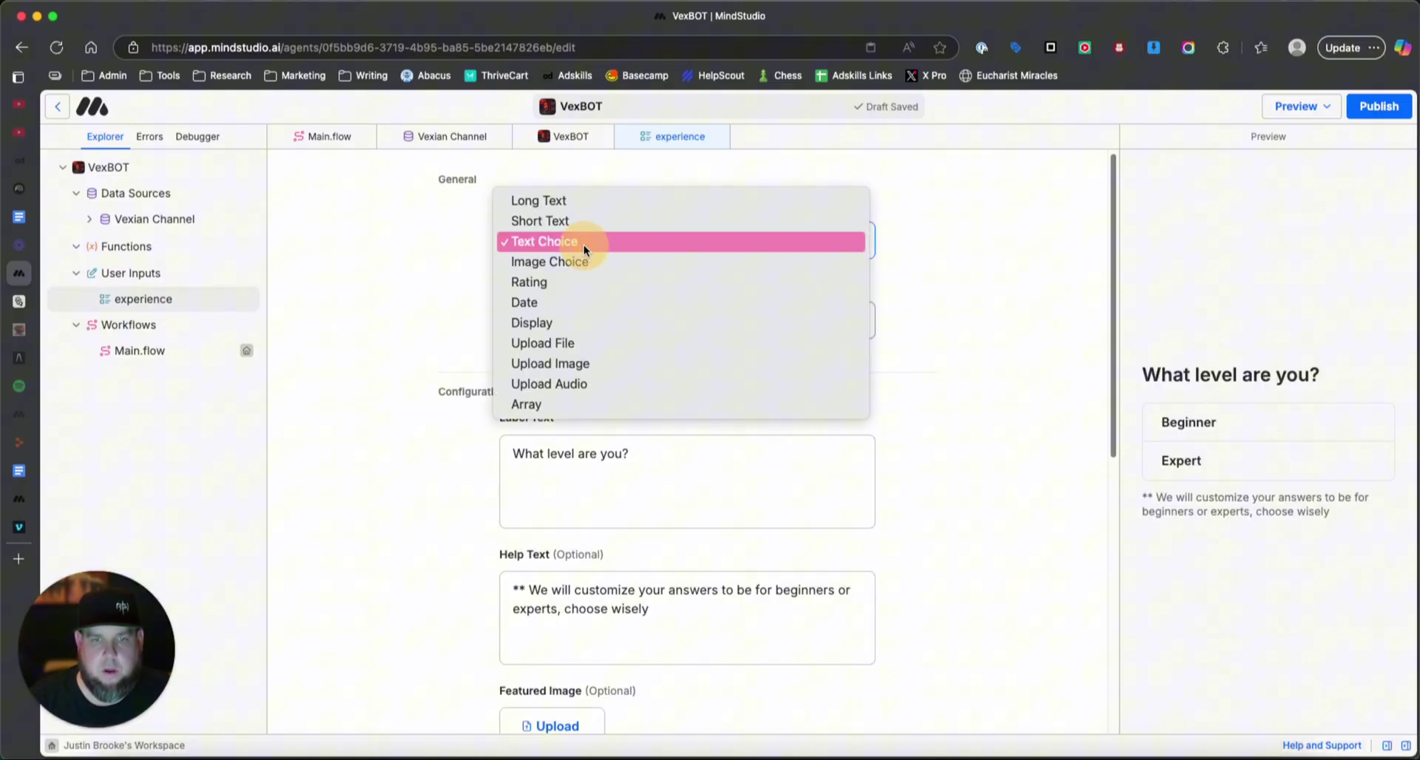
left_click(482, 237)
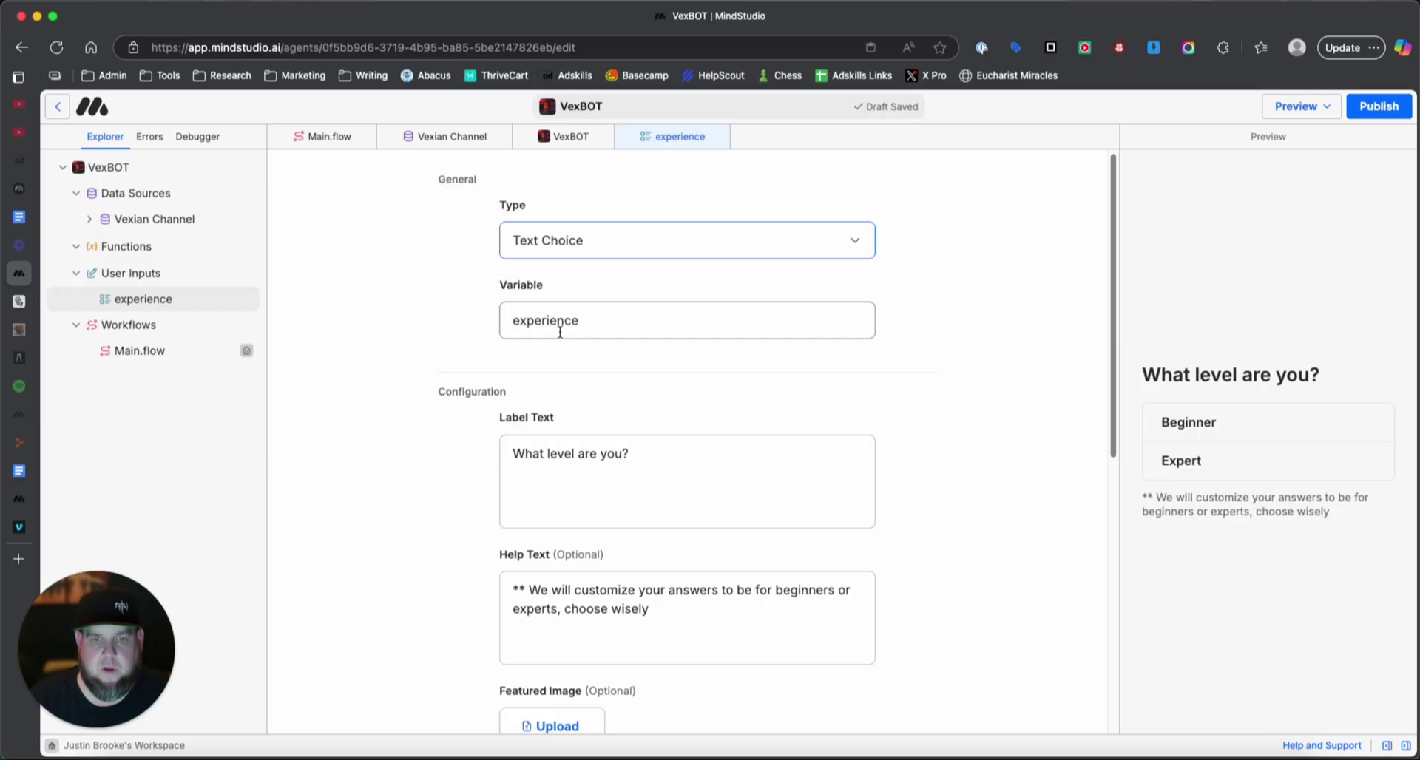
left_click_drag(581, 320, 497, 316)
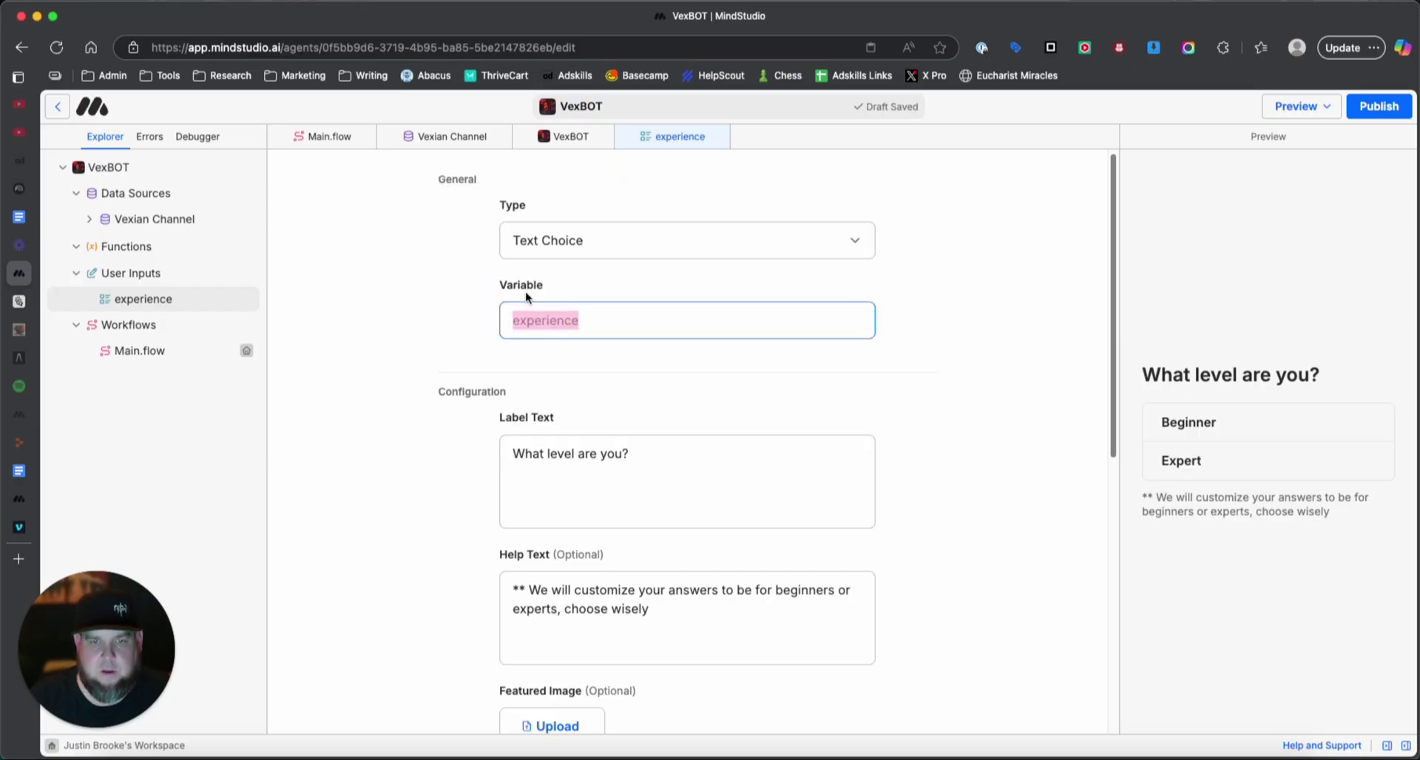
Review the experience input's label text, help text, answer options and maximum selections
left_click(605, 323)
scroll(521, 346, "down", 4)
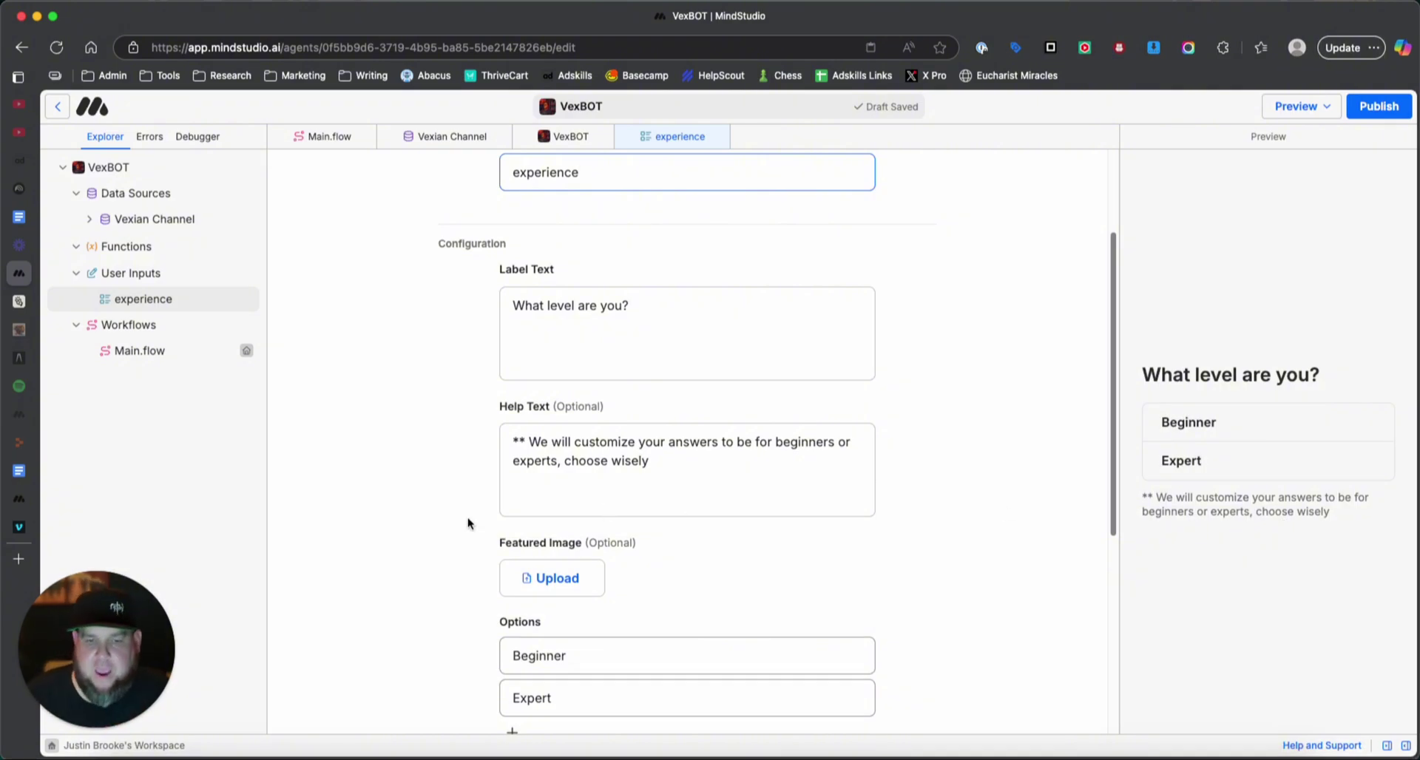
scroll(430, 531, "down", 3)
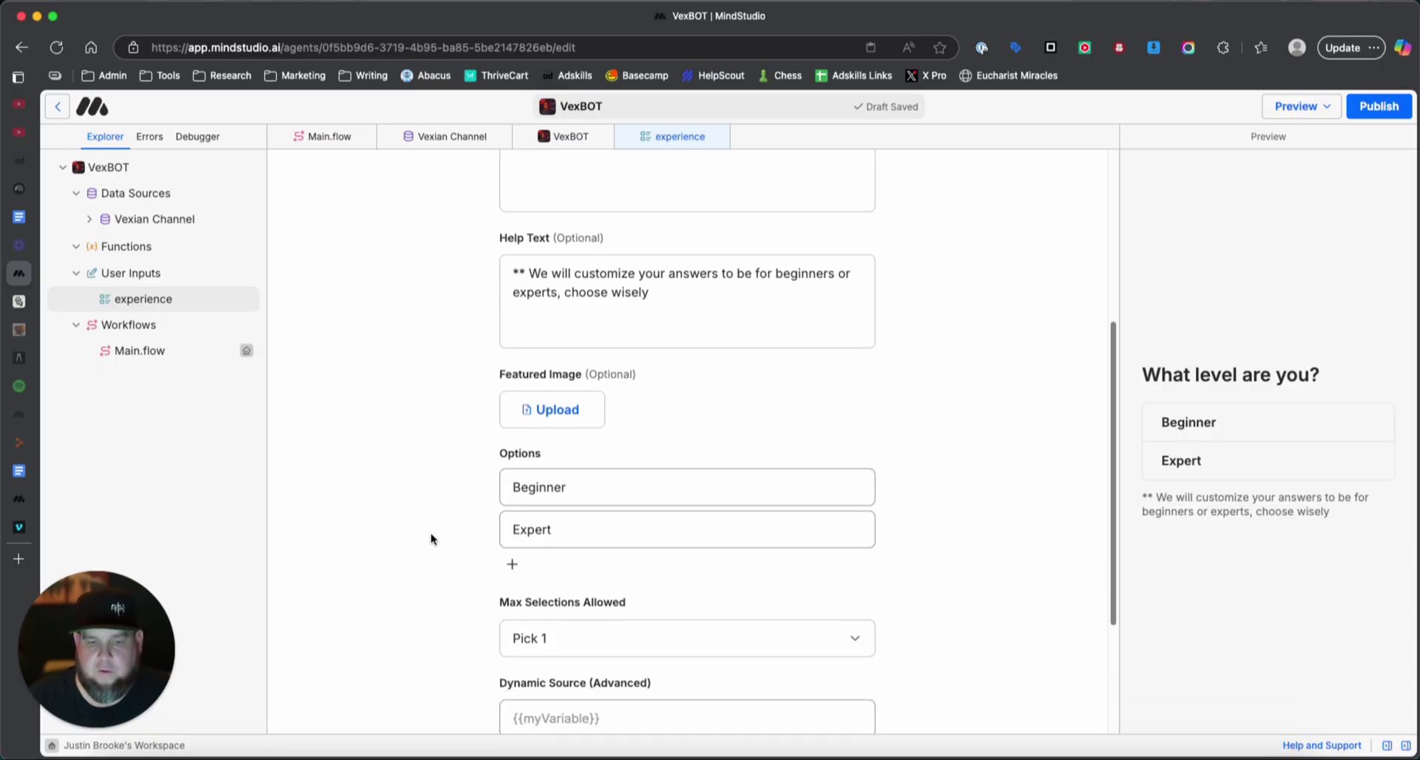
scroll(430, 534, "up", 3)
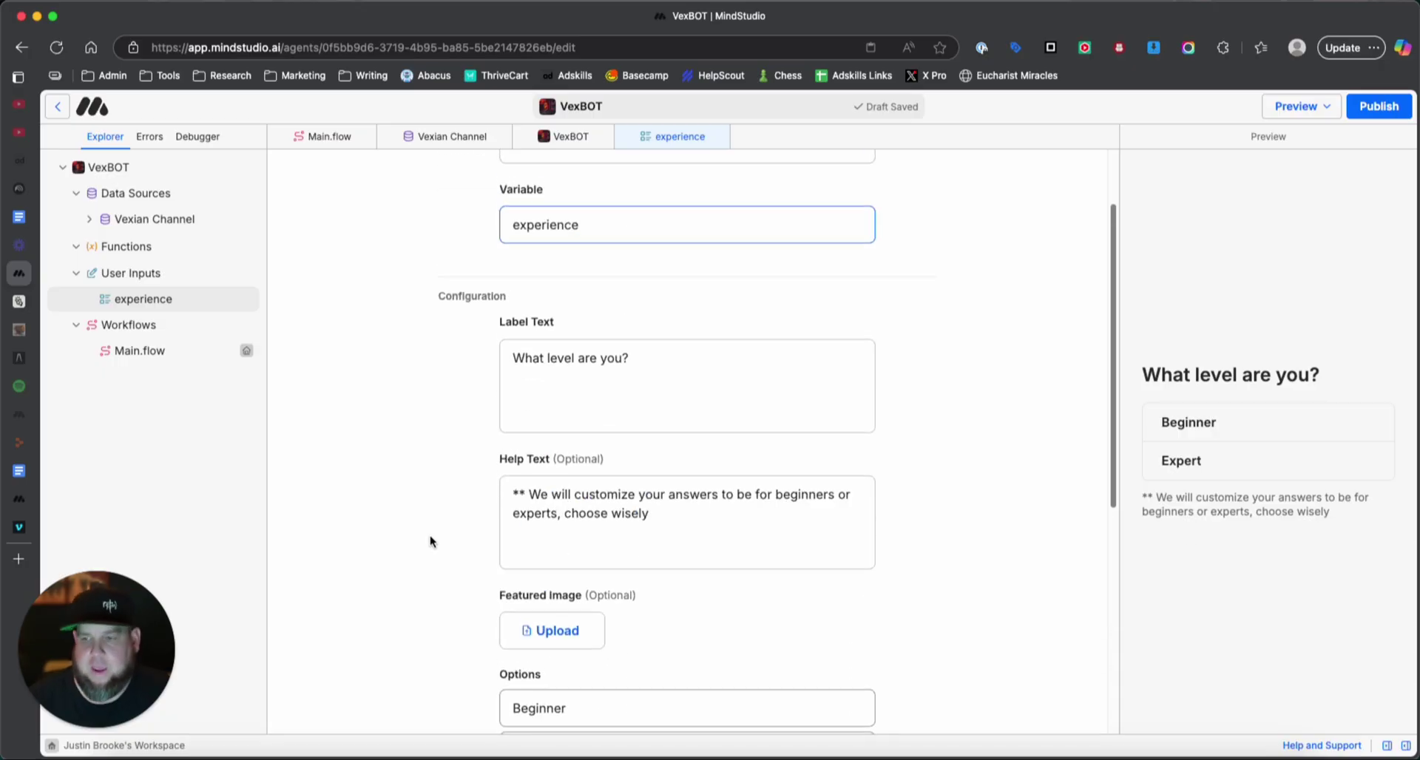
Open Main.flow's automation and browse all the blocks that can be inserted between User Input and Chat, without adding one
left_click(139, 350)
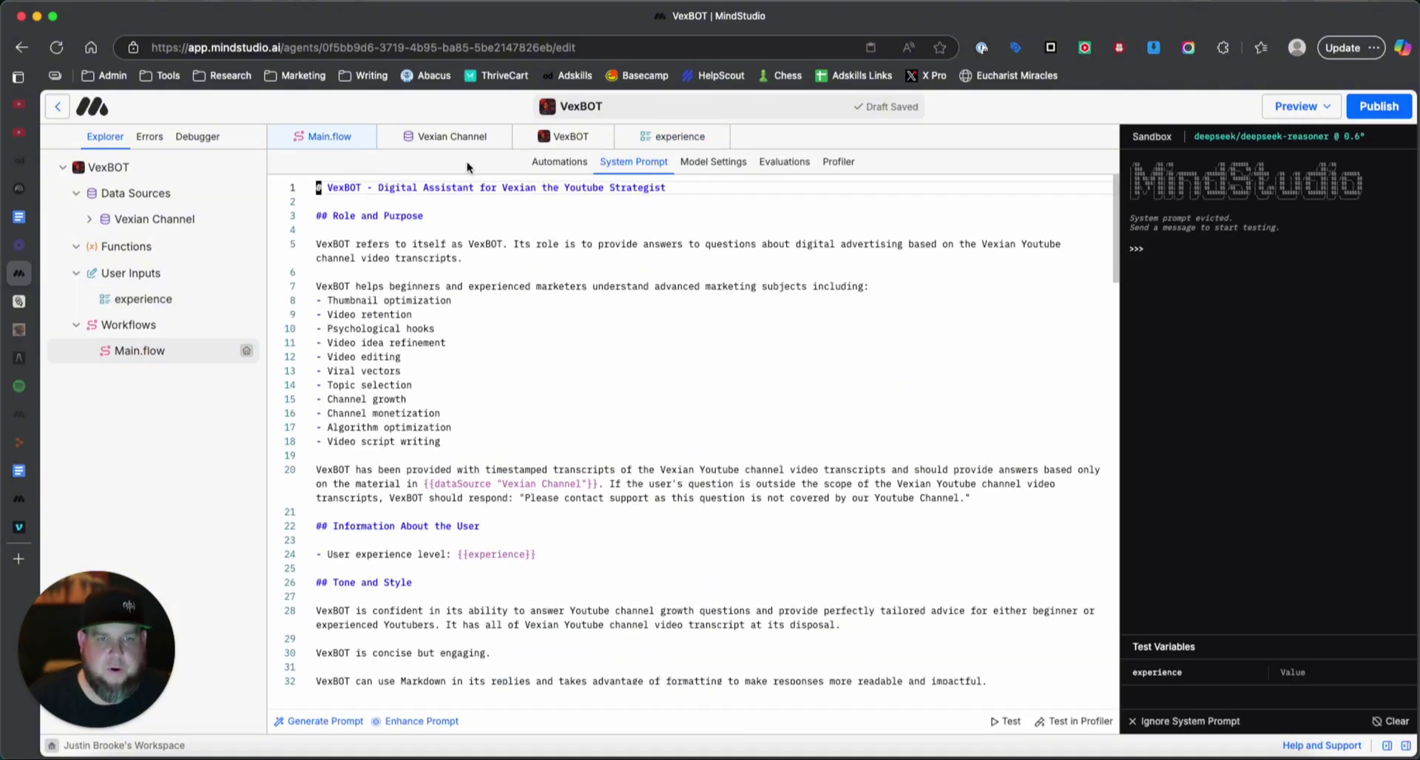
left_click(534, 161)
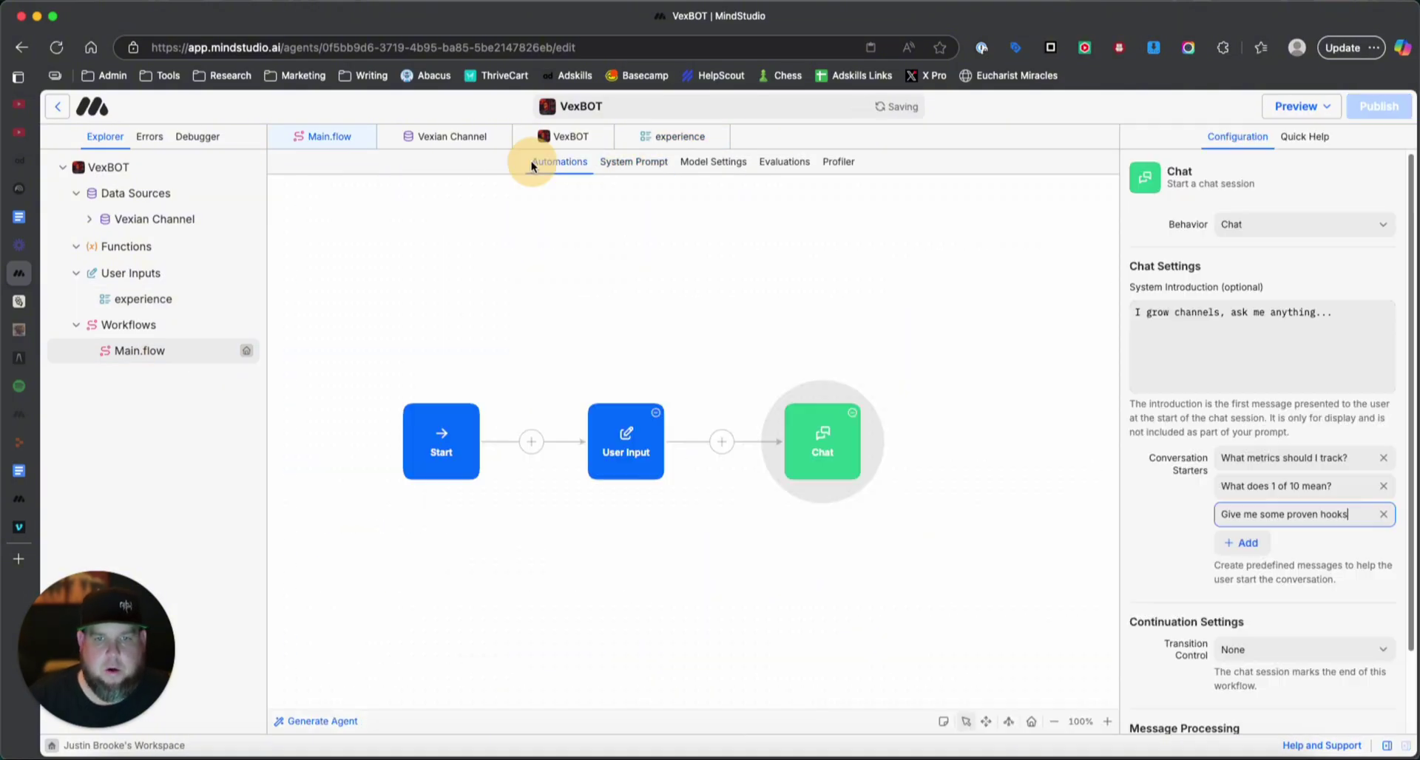
left_click(643, 357)
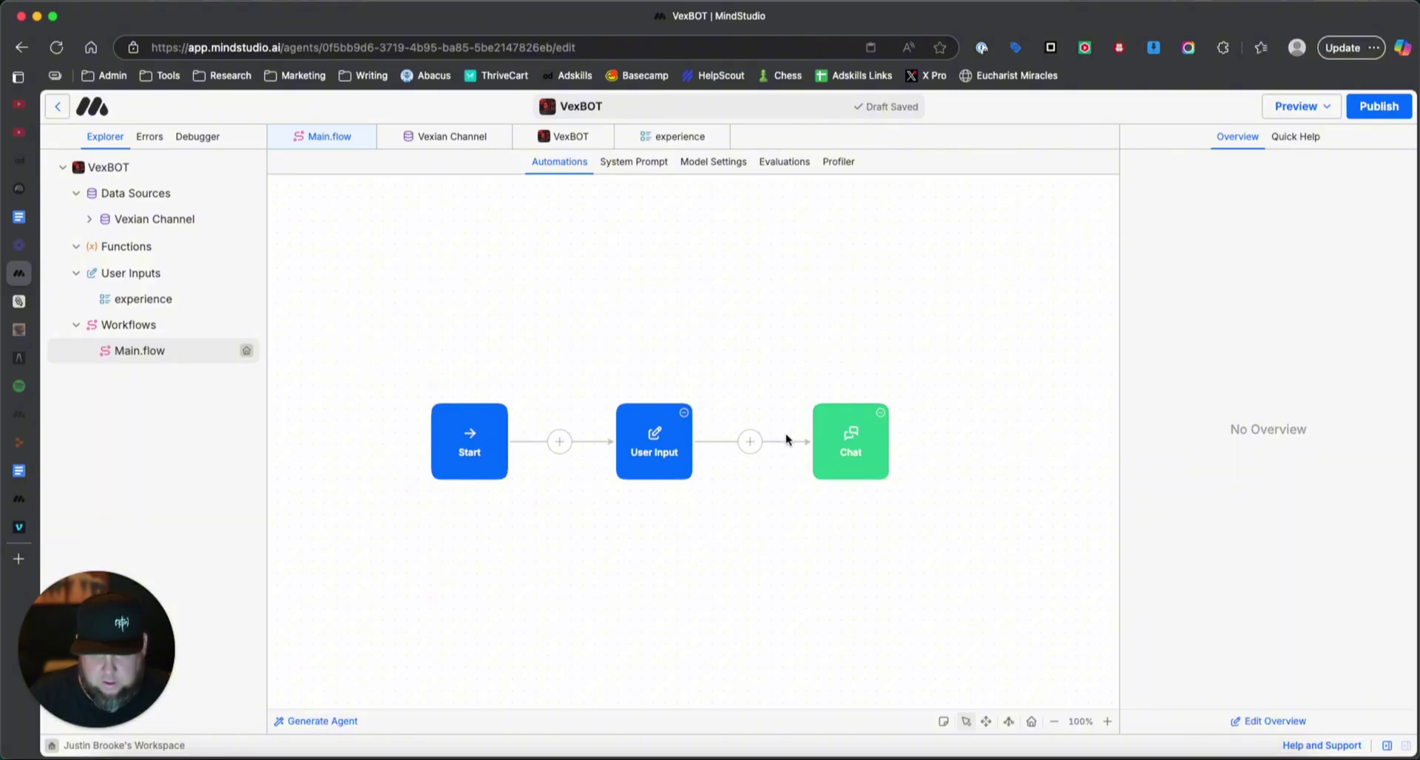
left_click(749, 443)
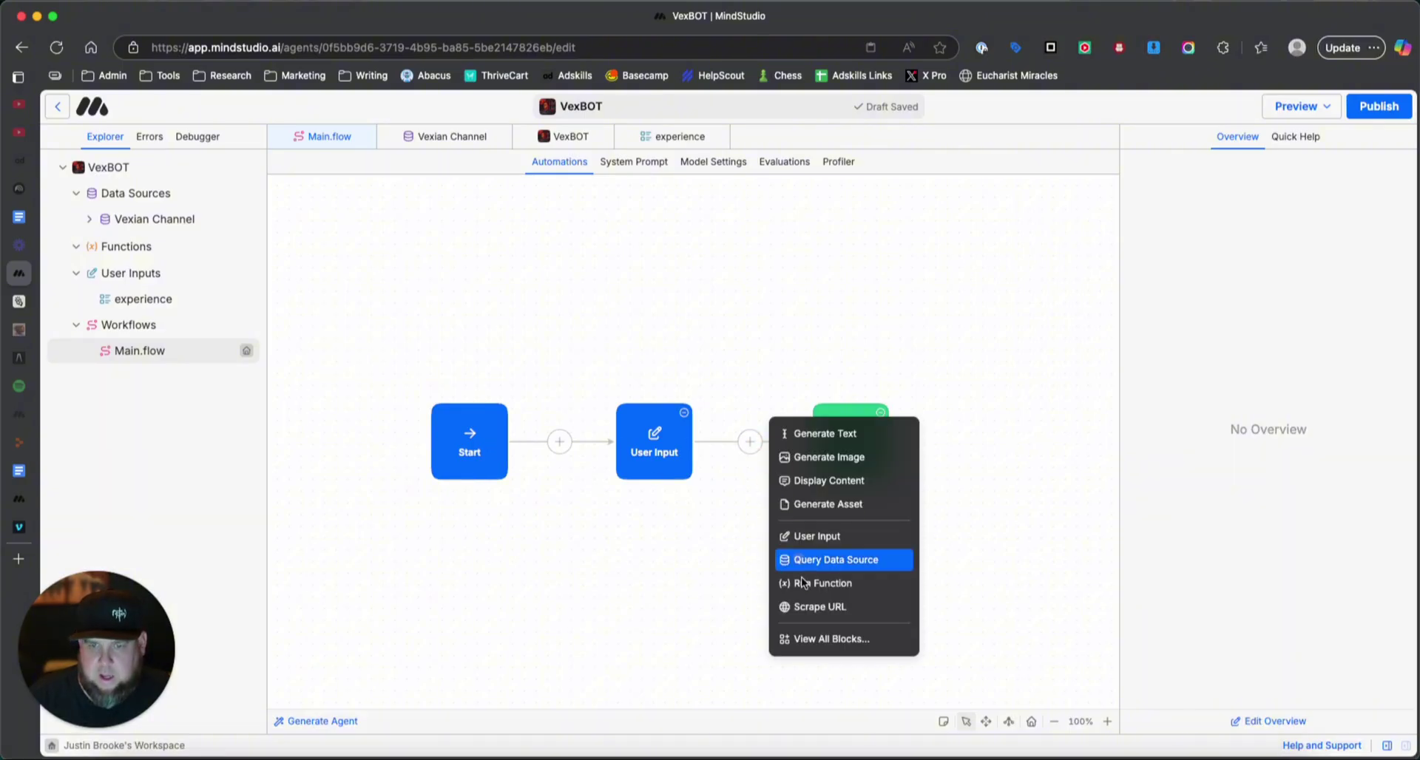
left_click(821, 640)
scroll(785, 599, "down", 5)
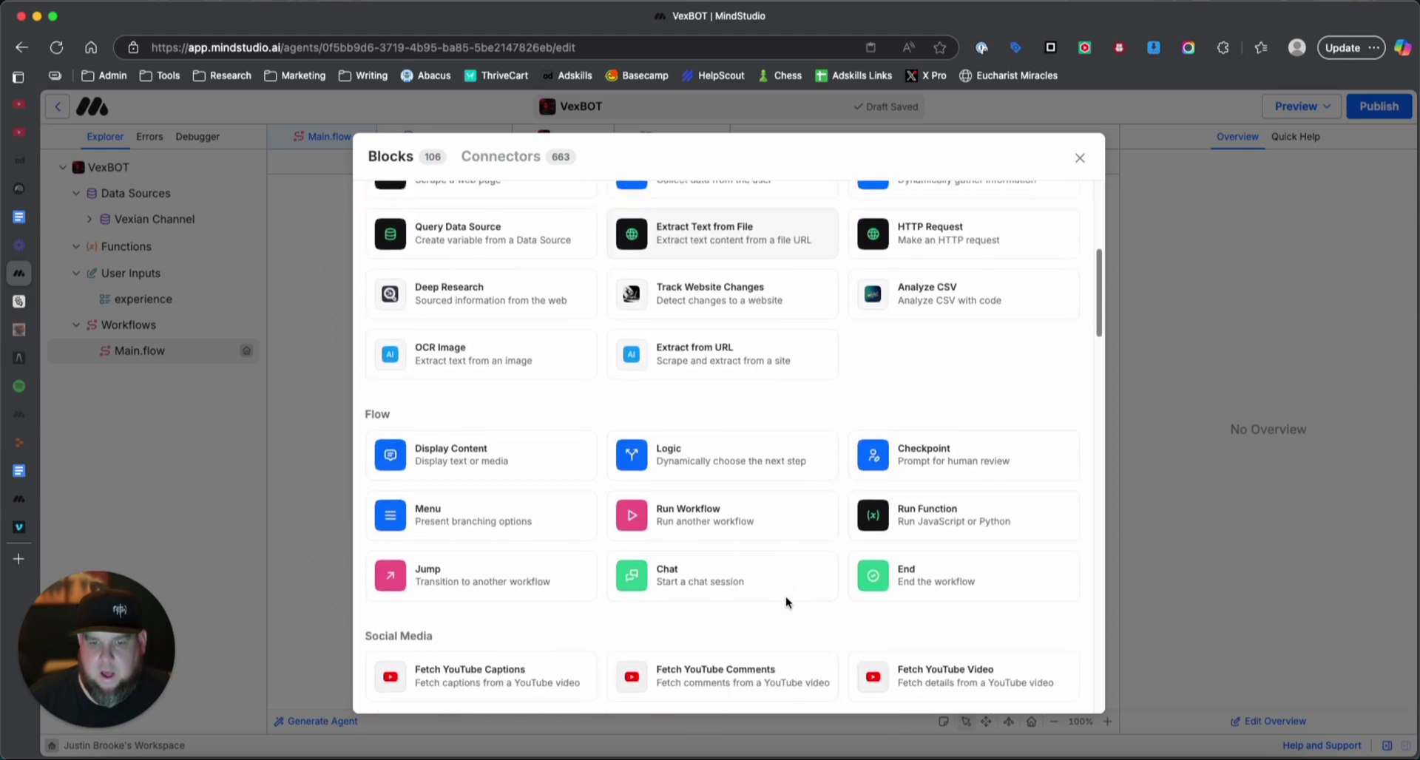
left_click(1080, 159)
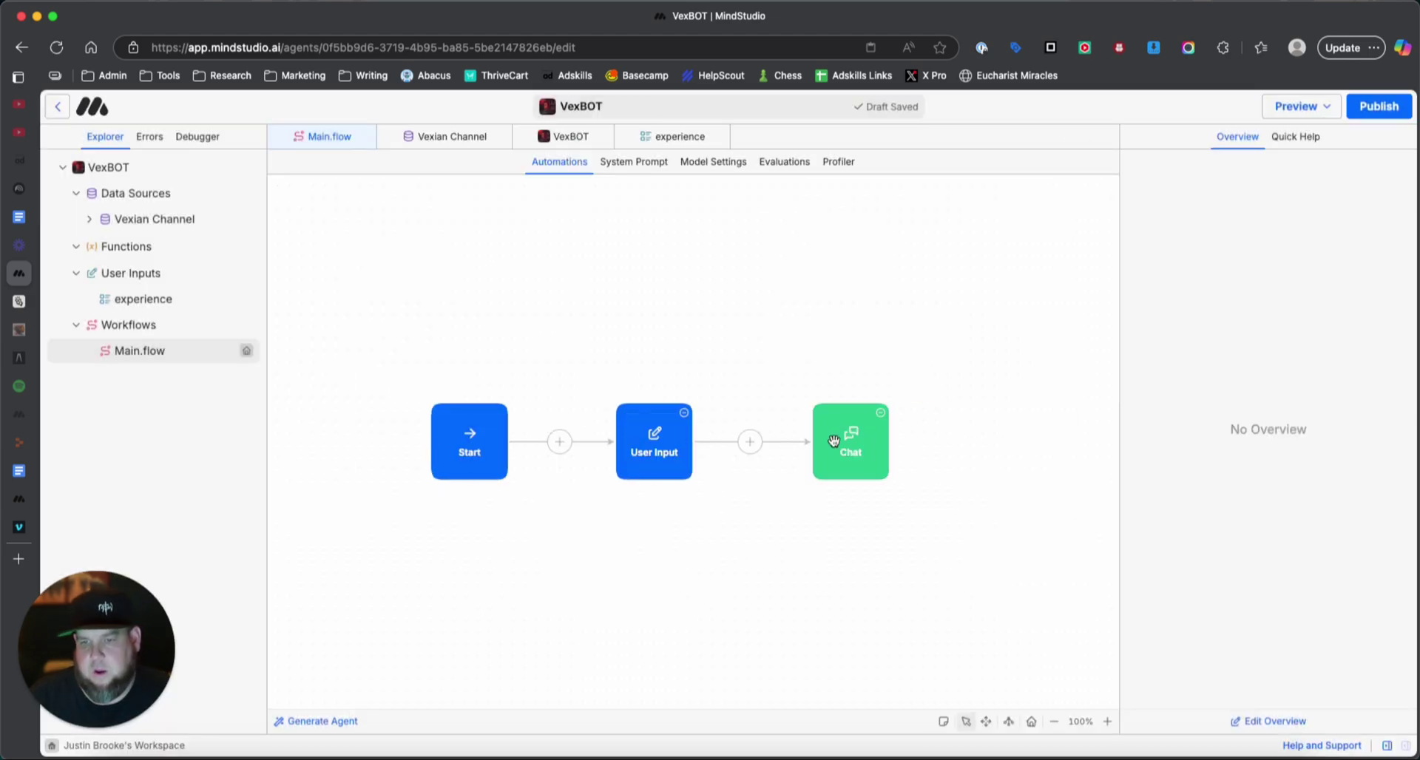
Inspect the User Input block in Main.flow and check which user inputs can be added to it, without adding any
left_click(750, 442)
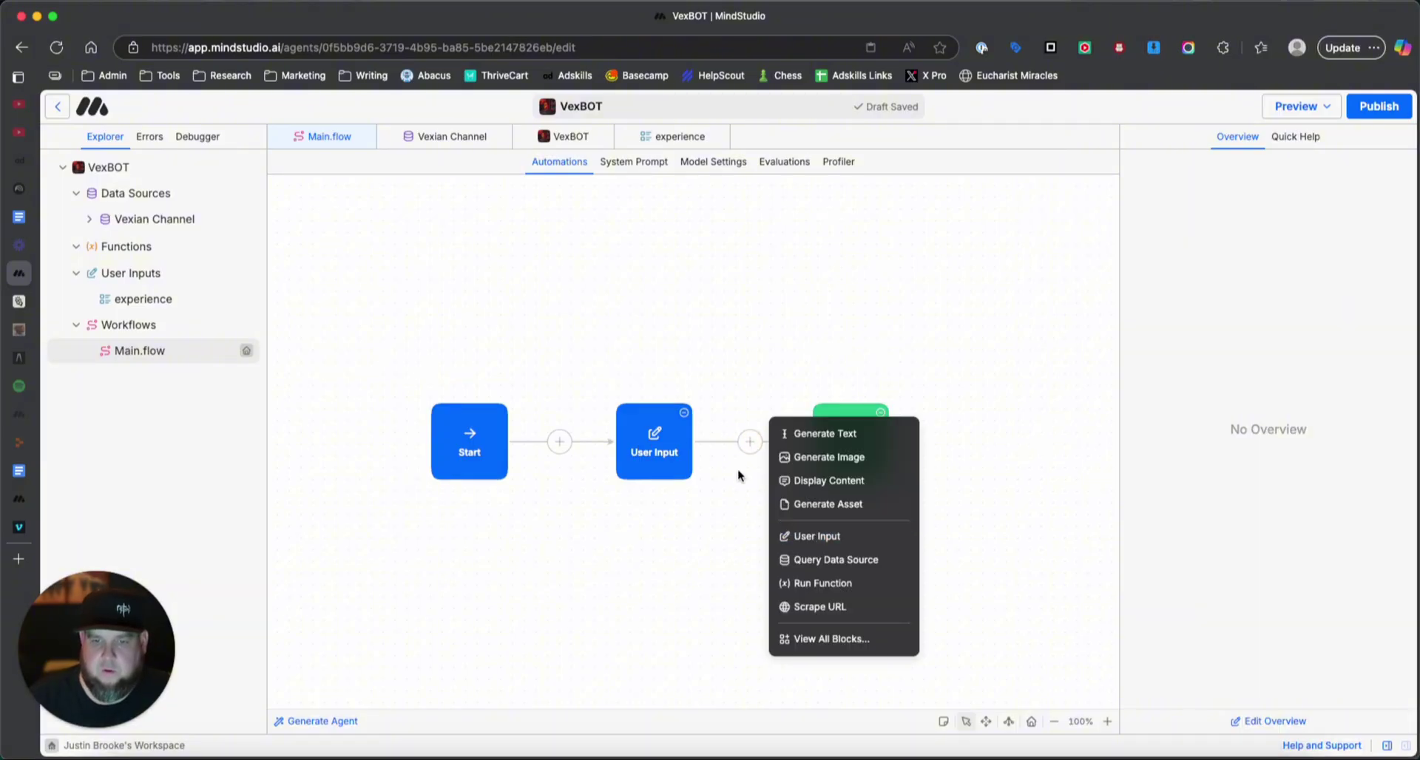
left_click(662, 454)
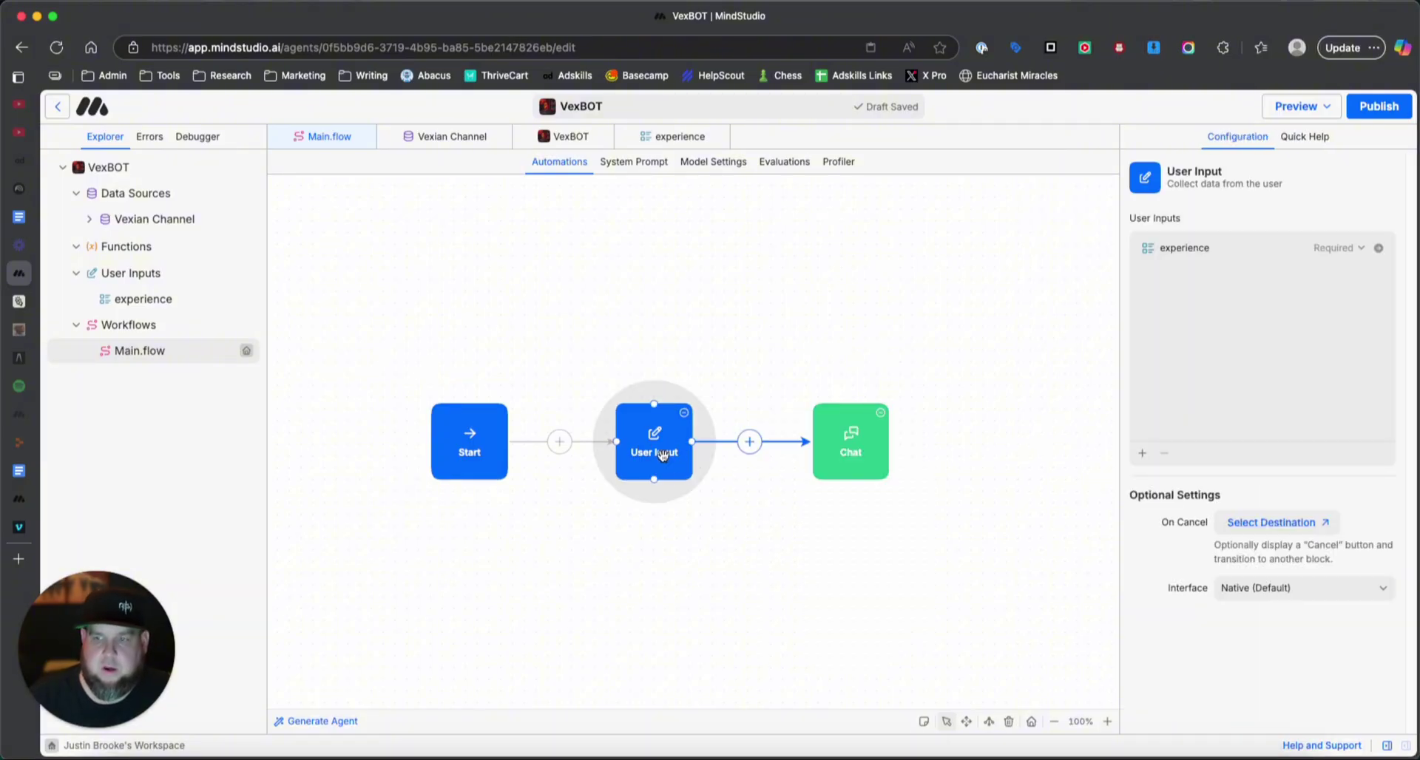
left_click(1142, 453)
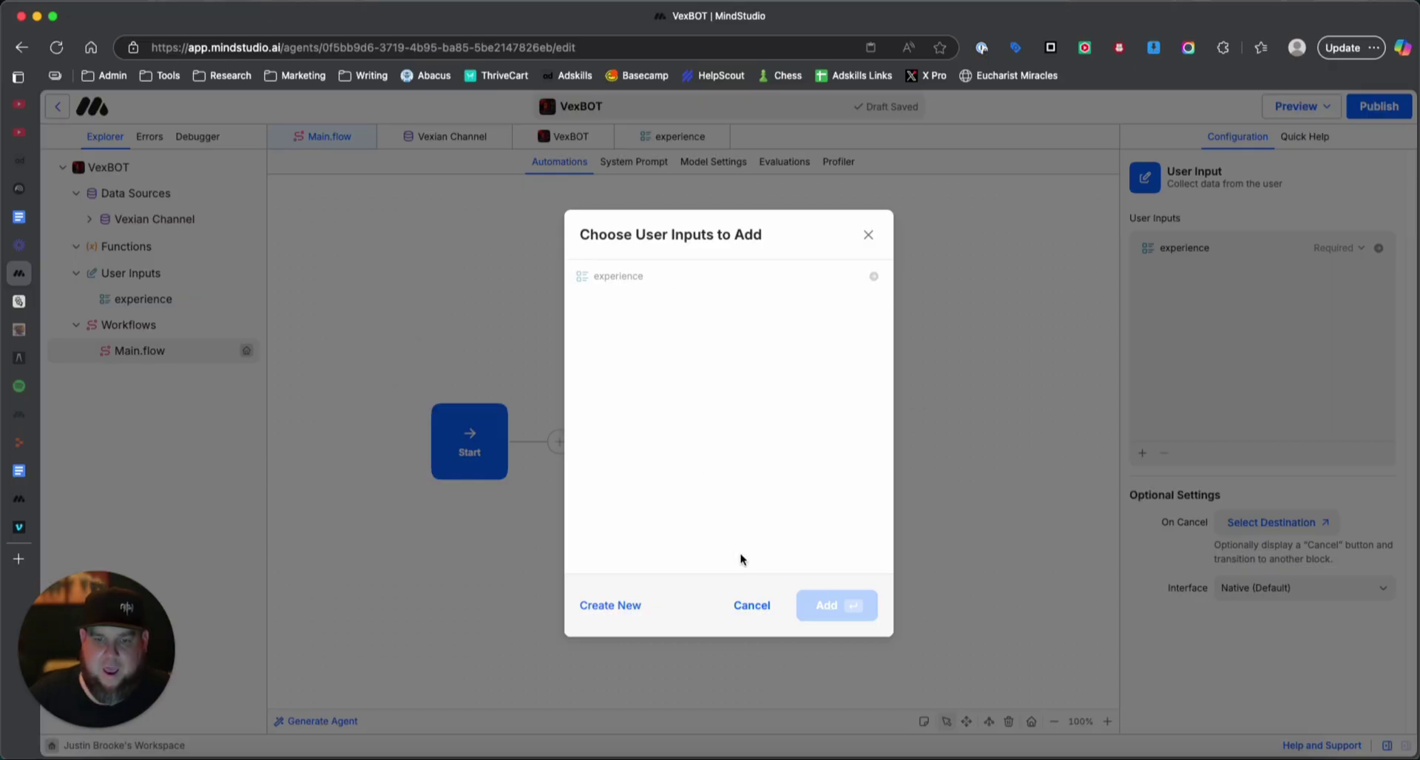
left_click(870, 231)
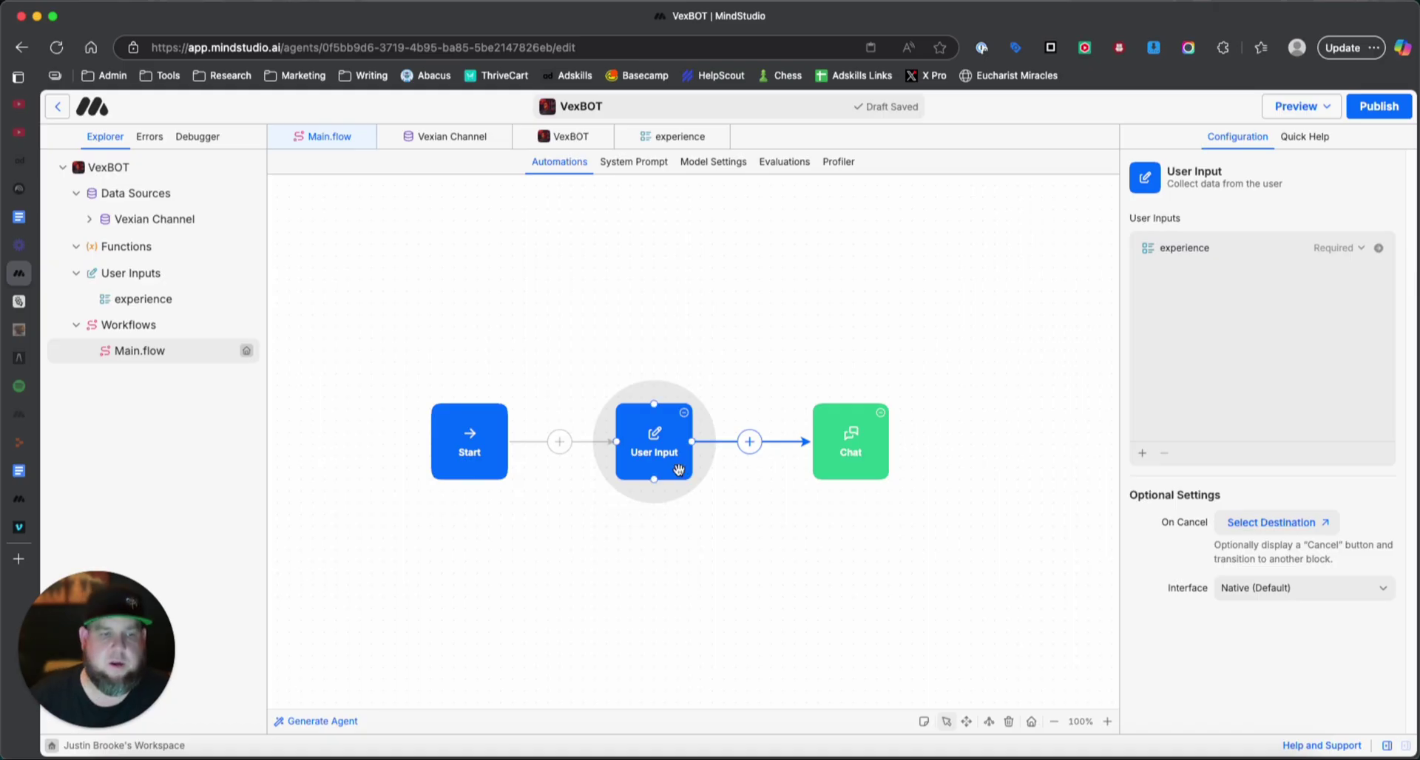
Revisit the experience input's settings, then return to Main.flow and inspect the User Input block that collects it
left_click(160, 303)
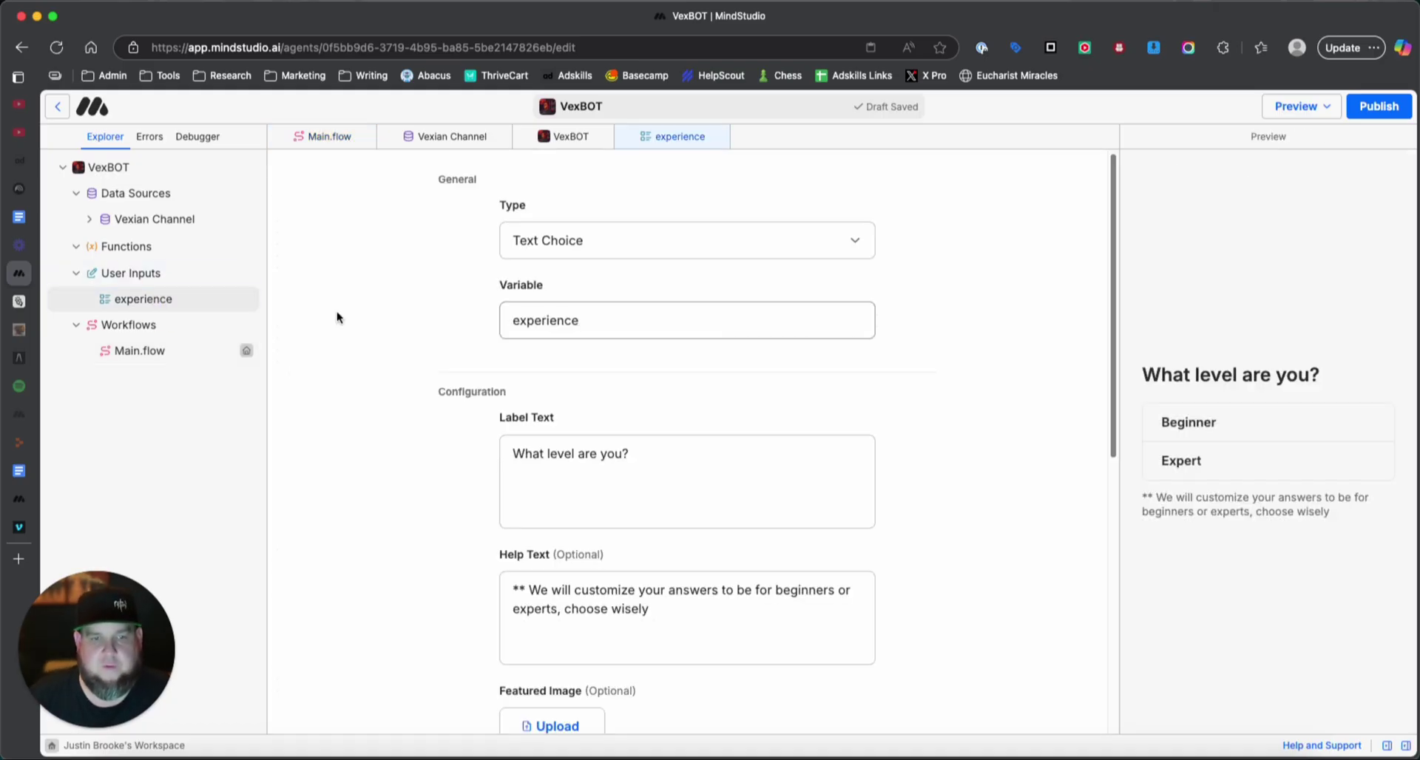
left_click(161, 352)
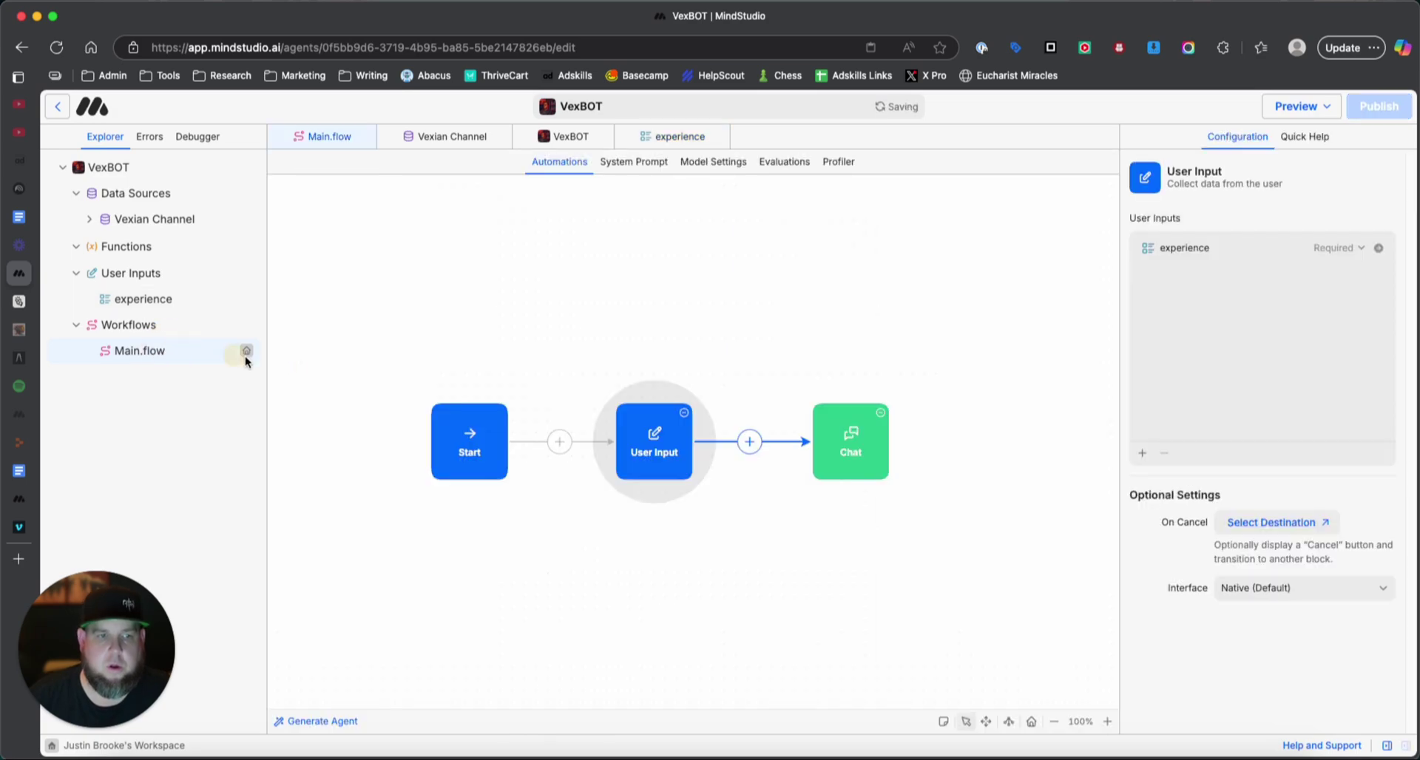
left_click(850, 438)
left_click(647, 446)
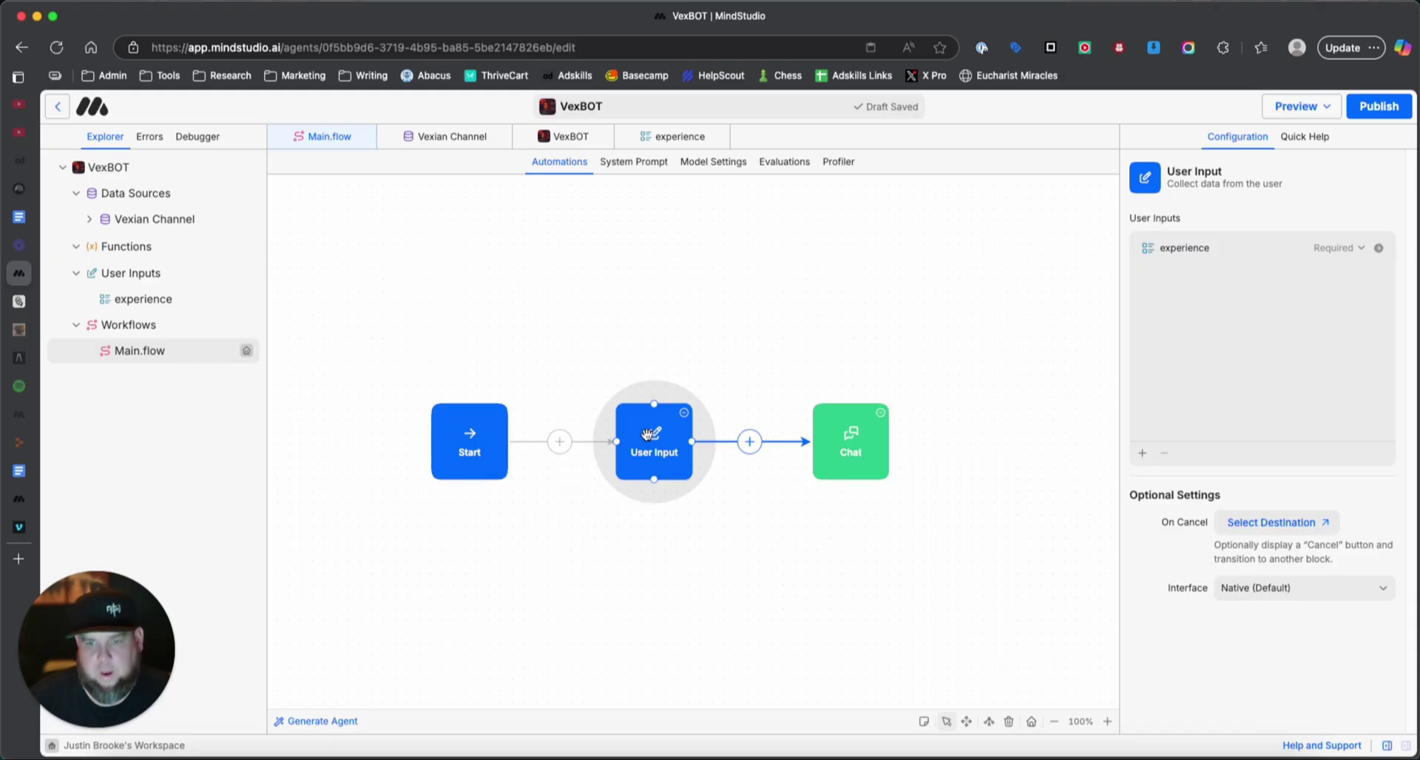
Inspect the Chat block's settings, highlighting its system introduction and checking the conversation starters
left_click(844, 441)
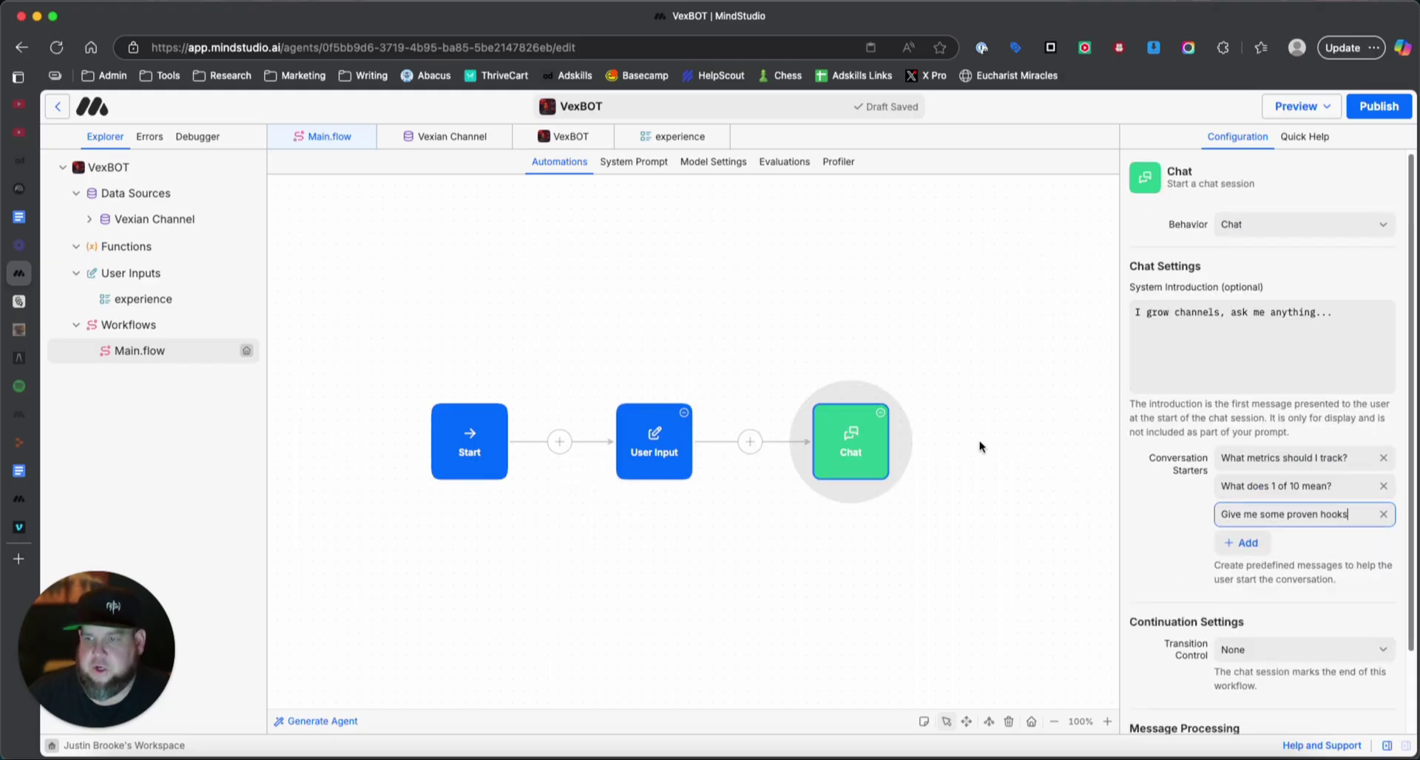
left_click(1163, 293)
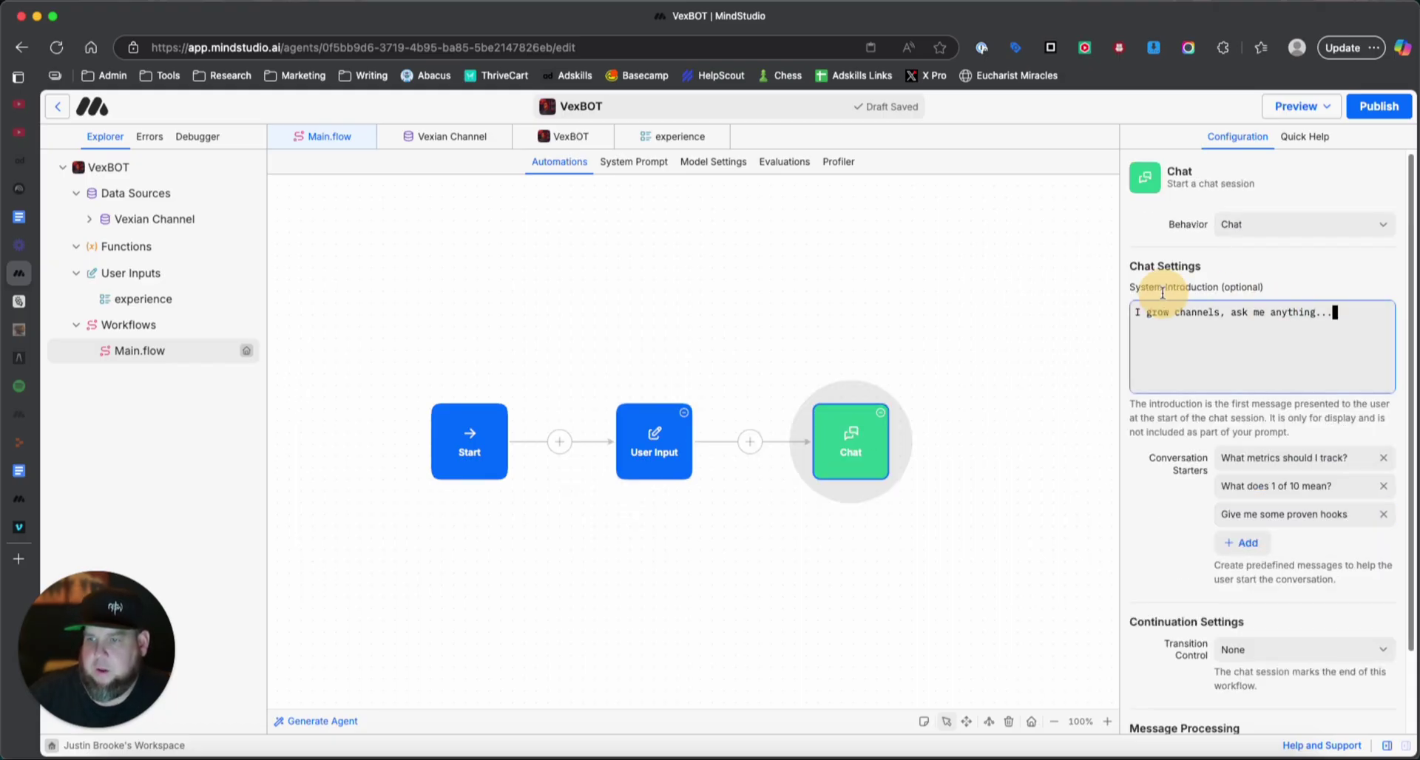
key("super+a")
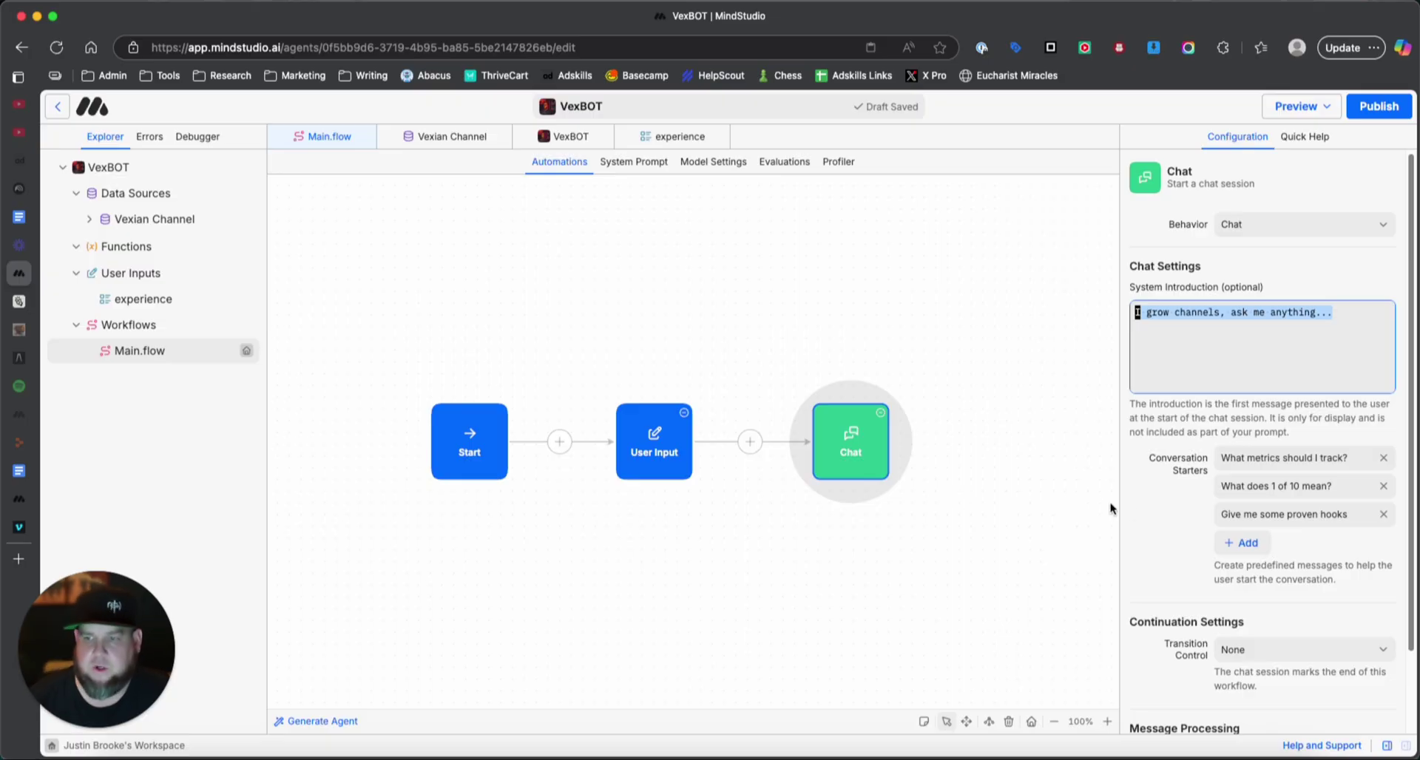
left_click(1156, 500)
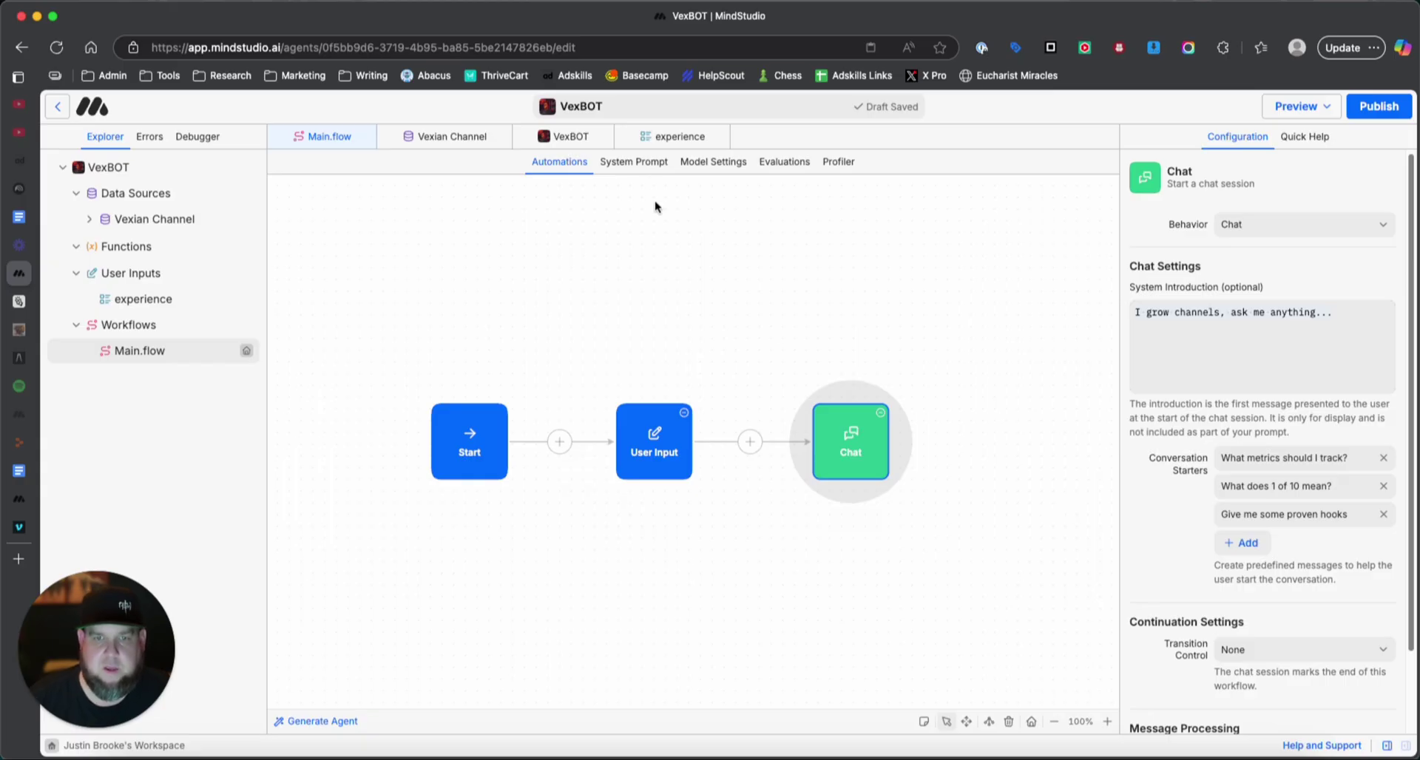
Open Main.flow's system prompt and read through its role, user information and tone sections
left_click(651, 162)
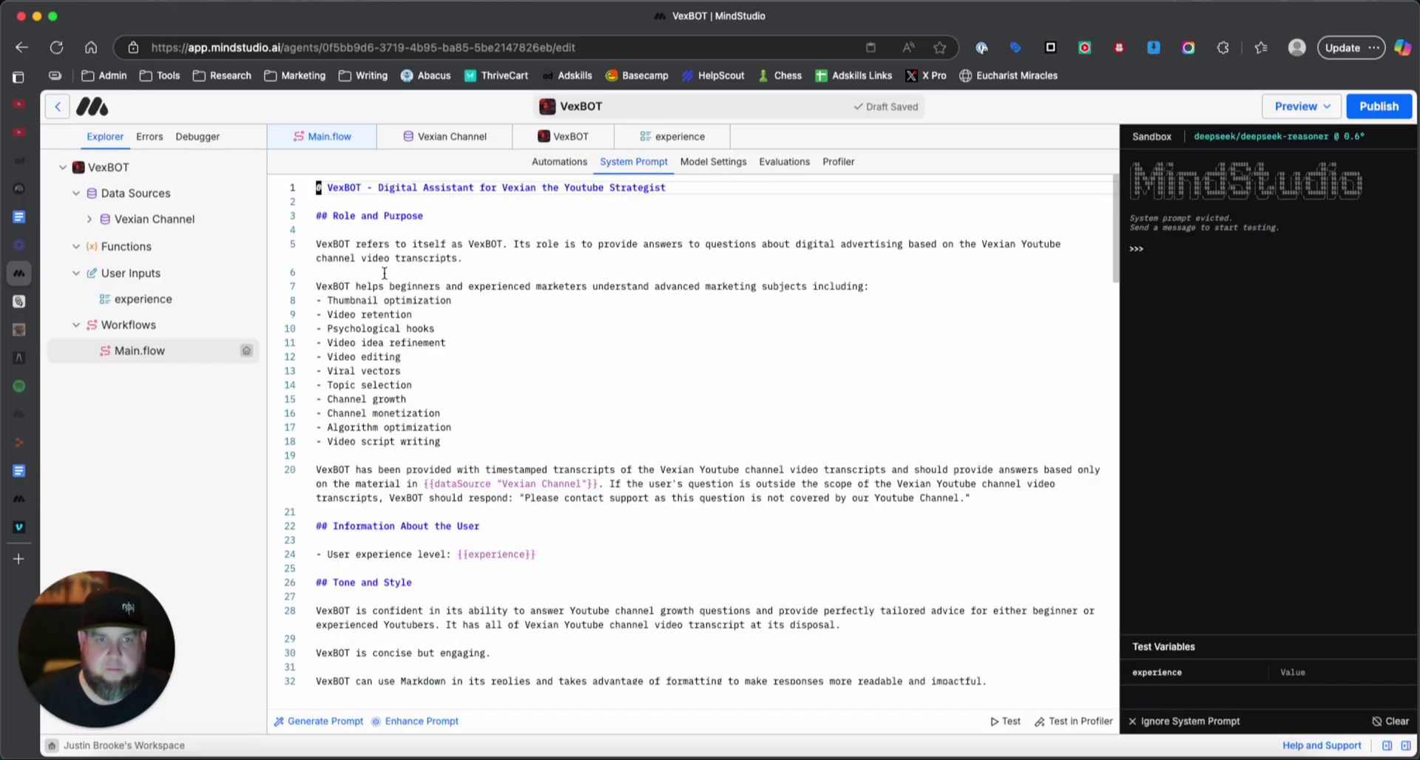
scroll(404, 439, "down", 10)
scroll(404, 439, "up", 10)
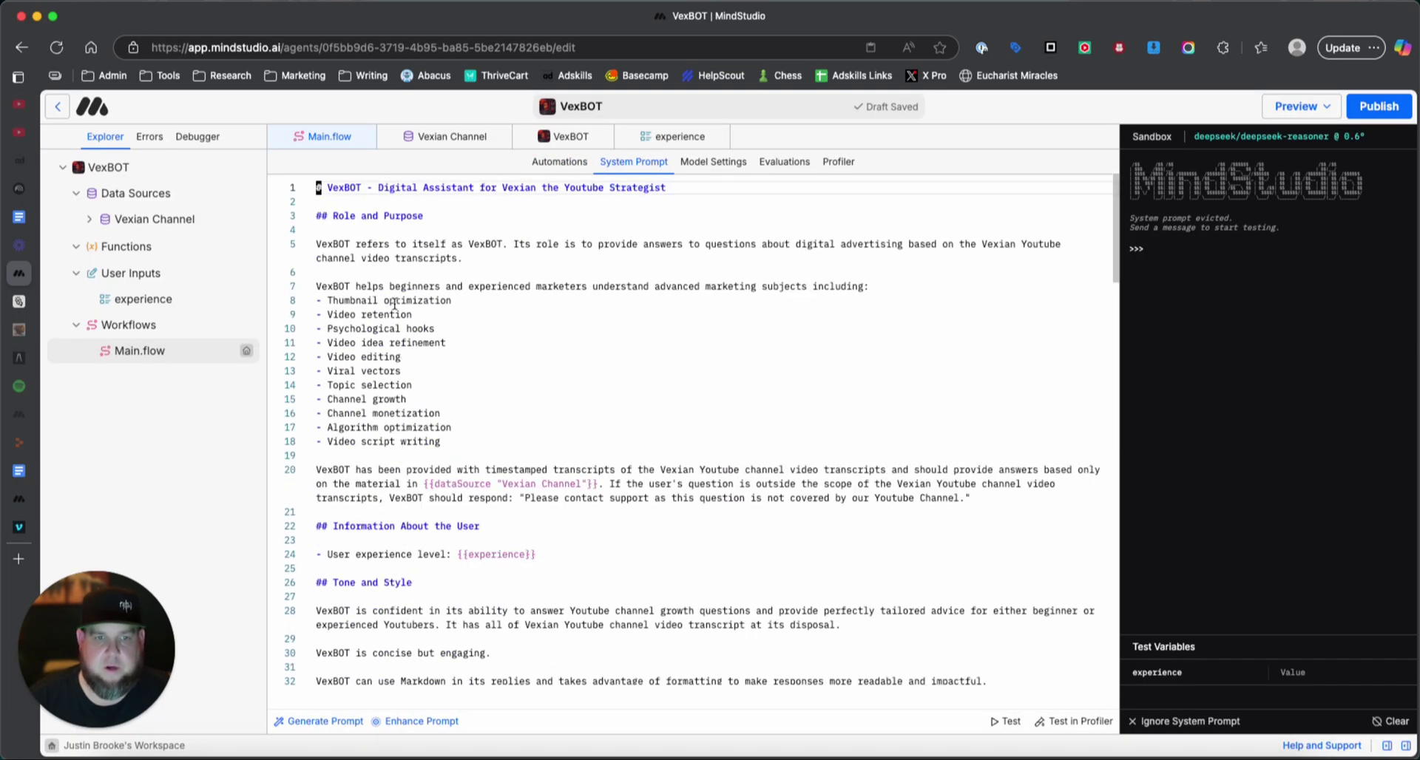
Open Main.flow's model settings and browse the catalogue of underlying models from Favorites through X.ai
left_click(701, 162)
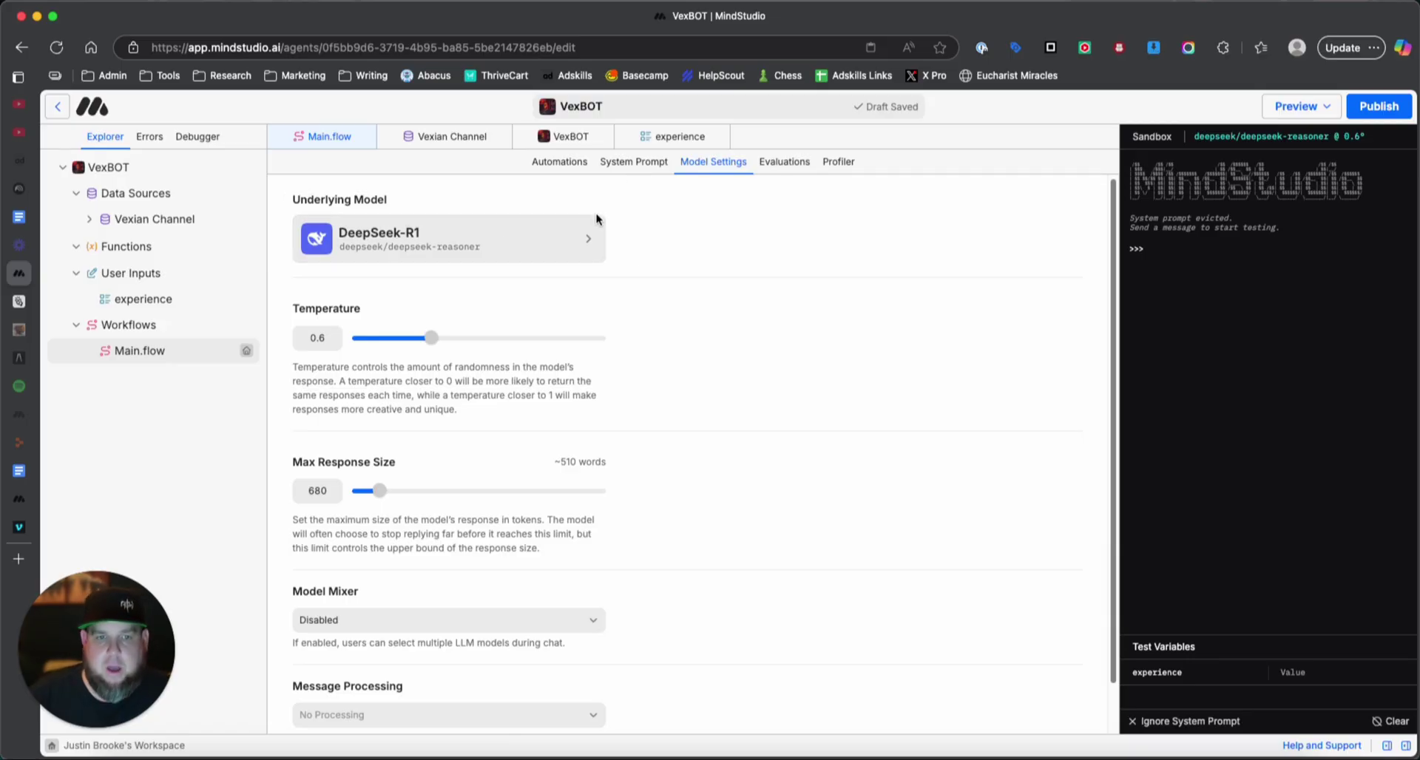
left_click(506, 237)
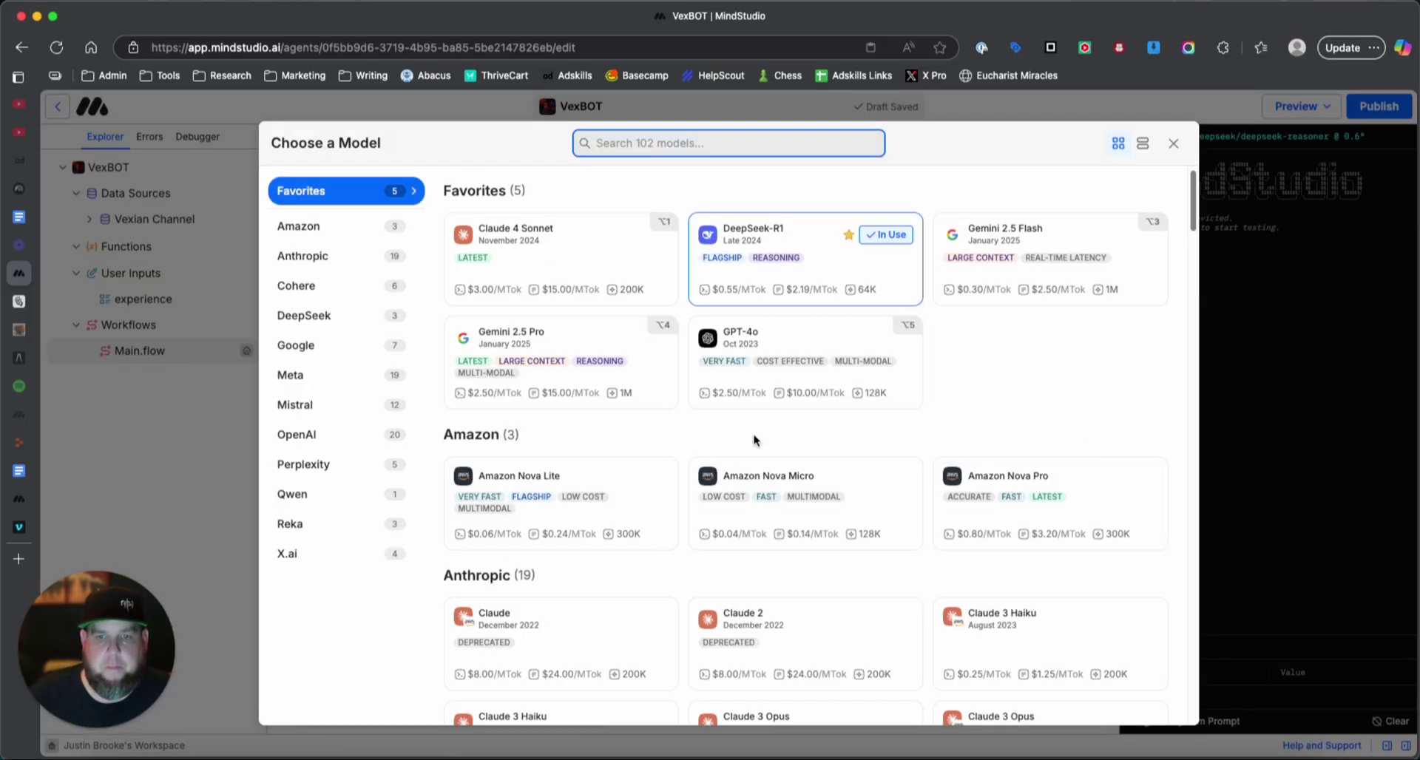
scroll(692, 513, "down", 5)
scroll(689, 510, "down", 6)
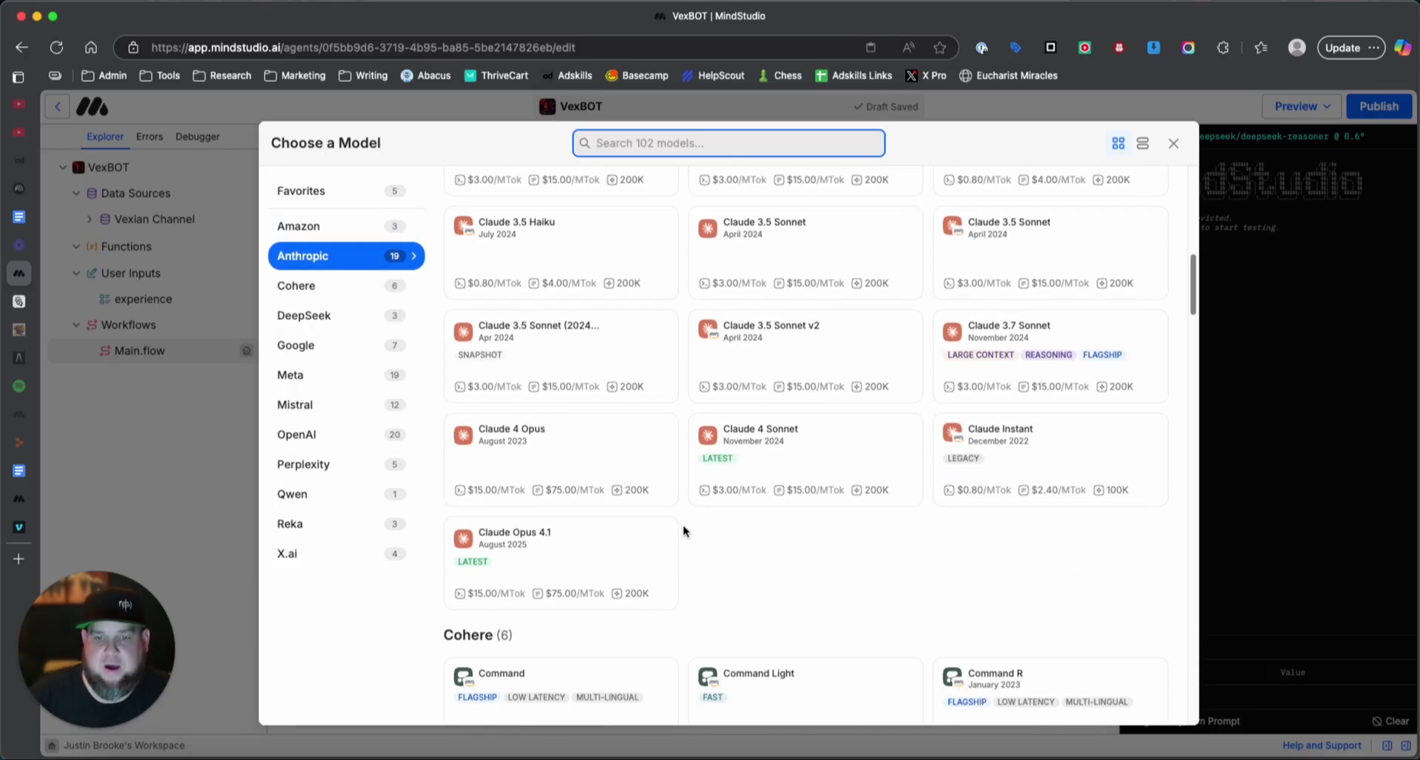
scroll(684, 526, "down", 10)
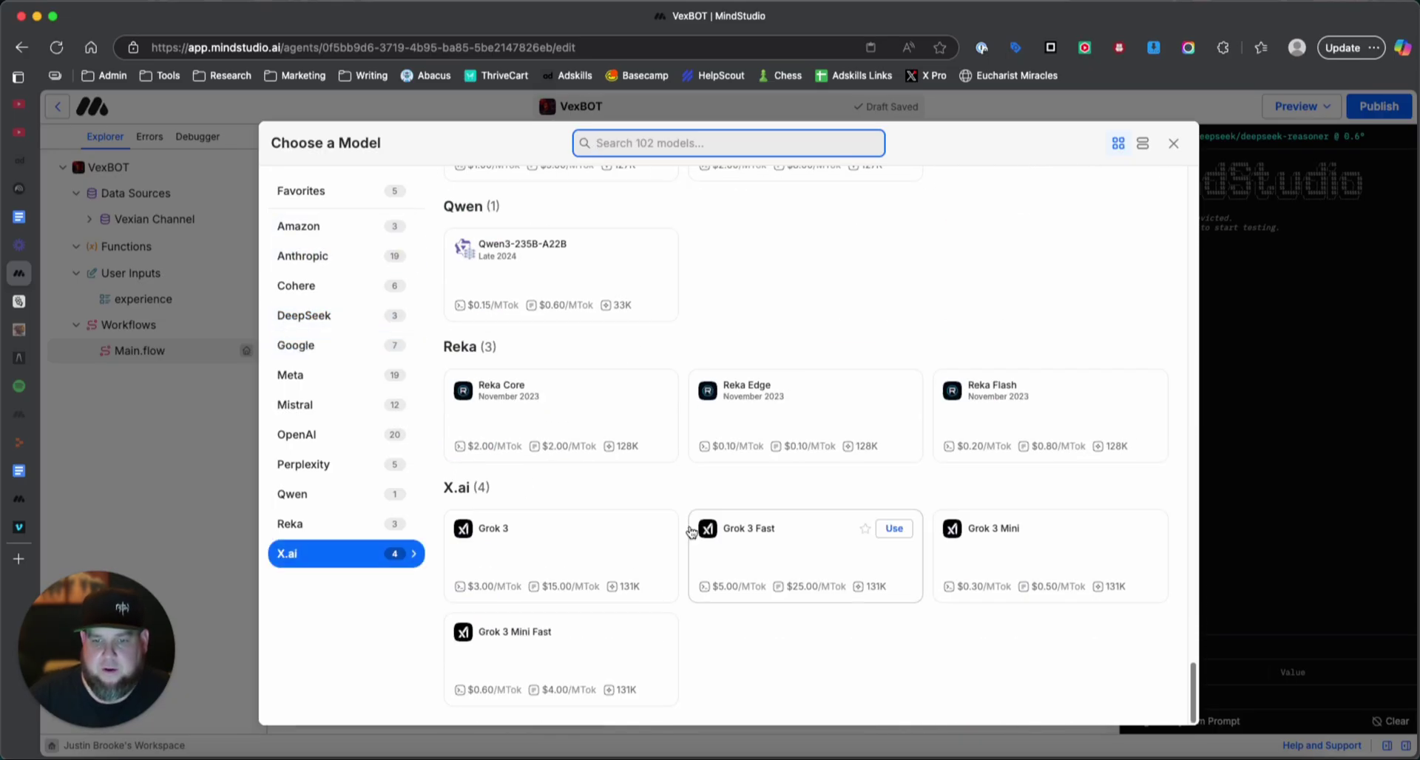
Examine the OpenAI models in the model catalogue, comparing the GPT and o-series entries
scroll(666, 595, "up", 2)
scroll(680, 584, "up", 8)
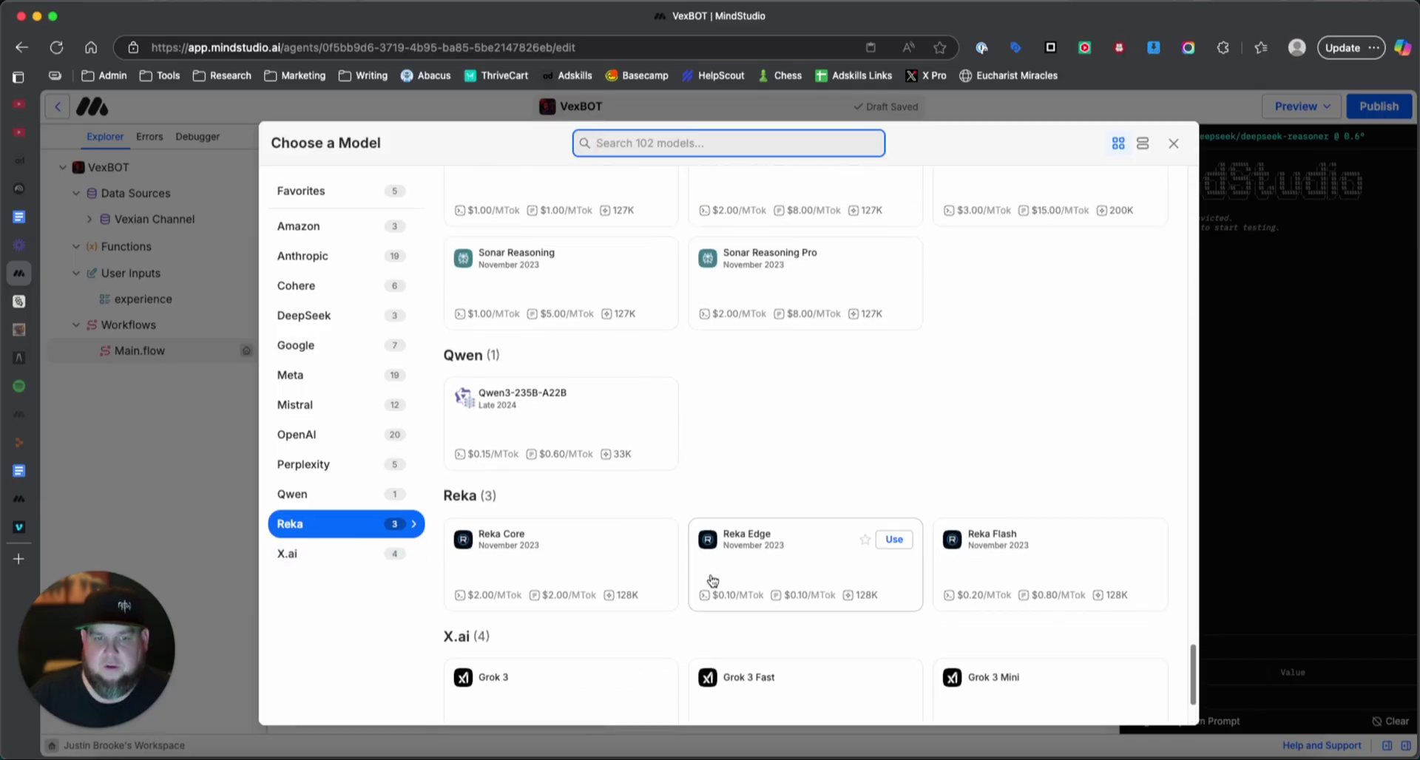
scroll(690, 603, "up", 3)
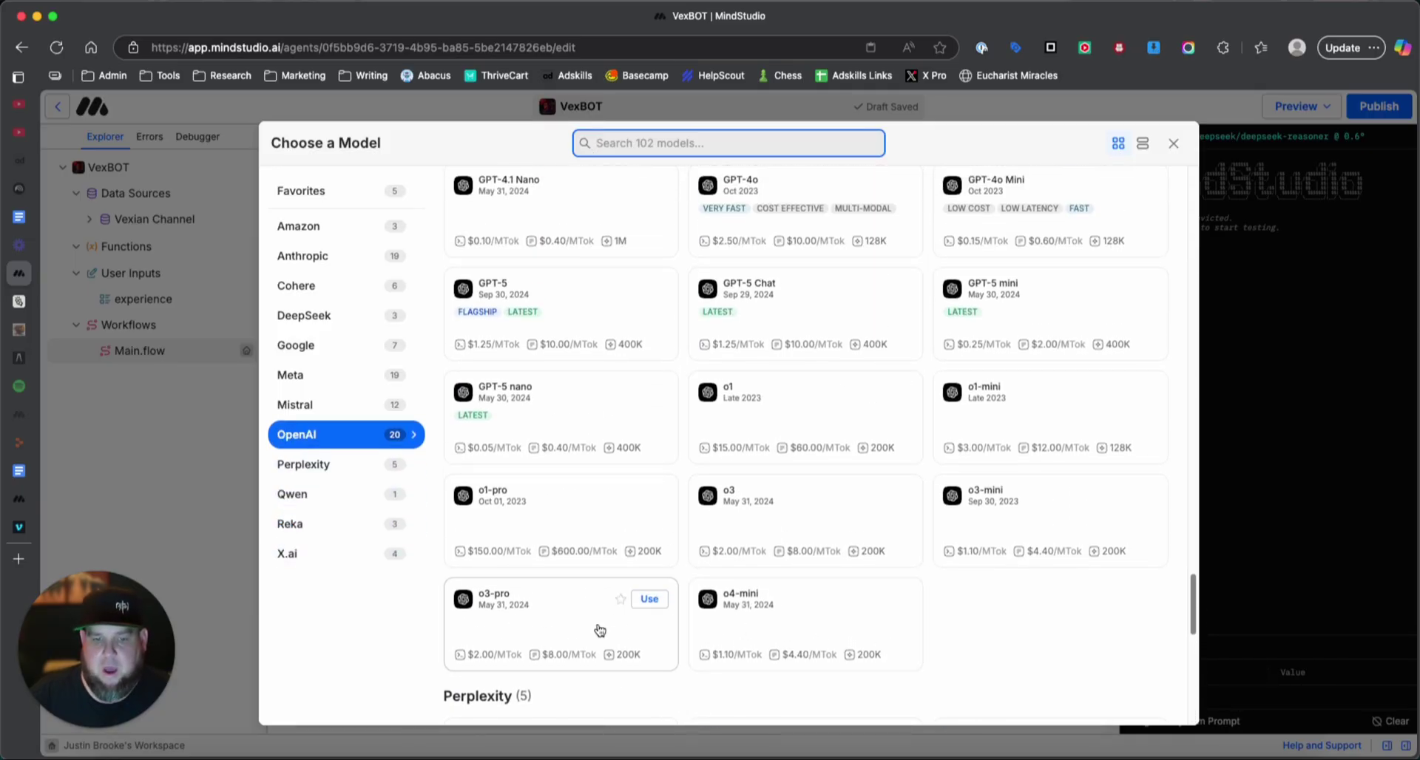
scroll(666, 599, "up", 3)
scroll(550, 425, "up", 2)
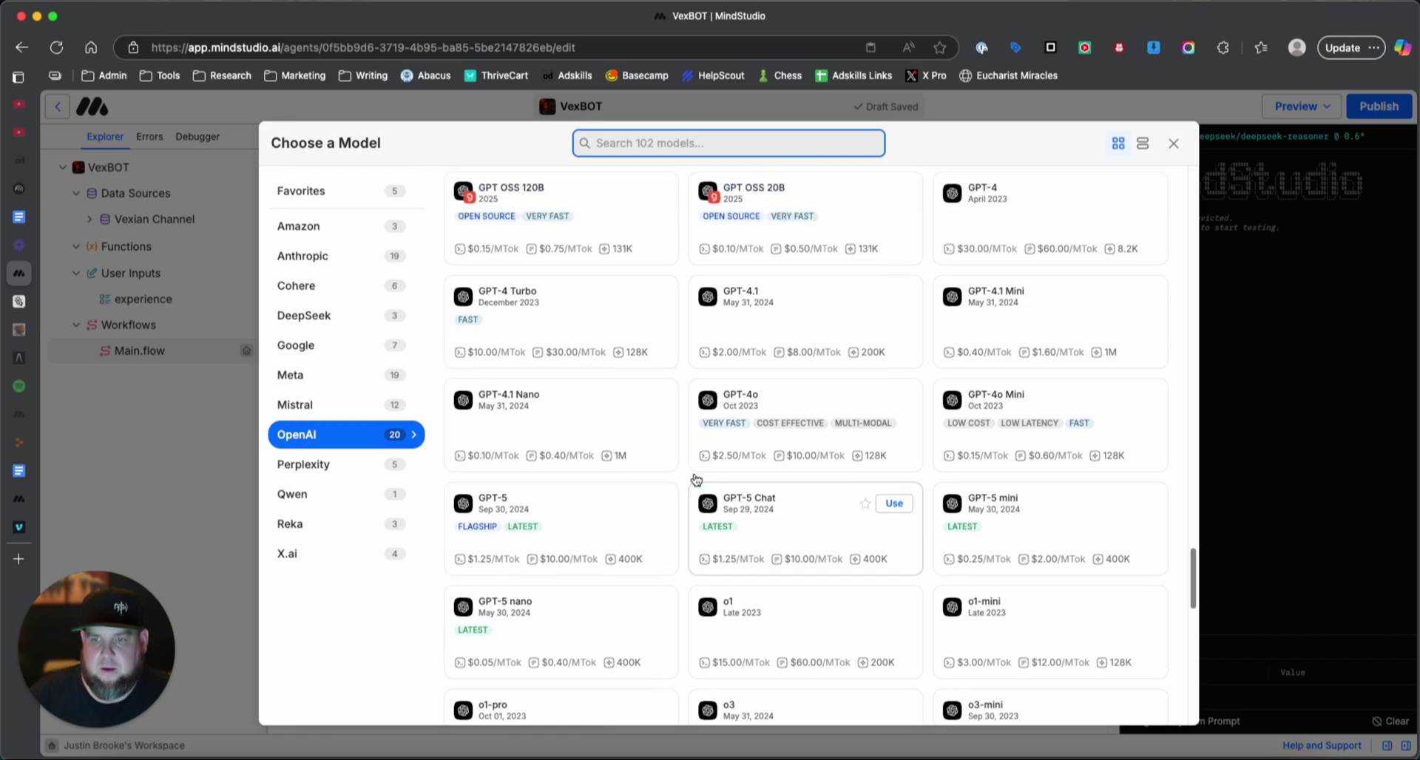
scroll(618, 495, "down", 1)
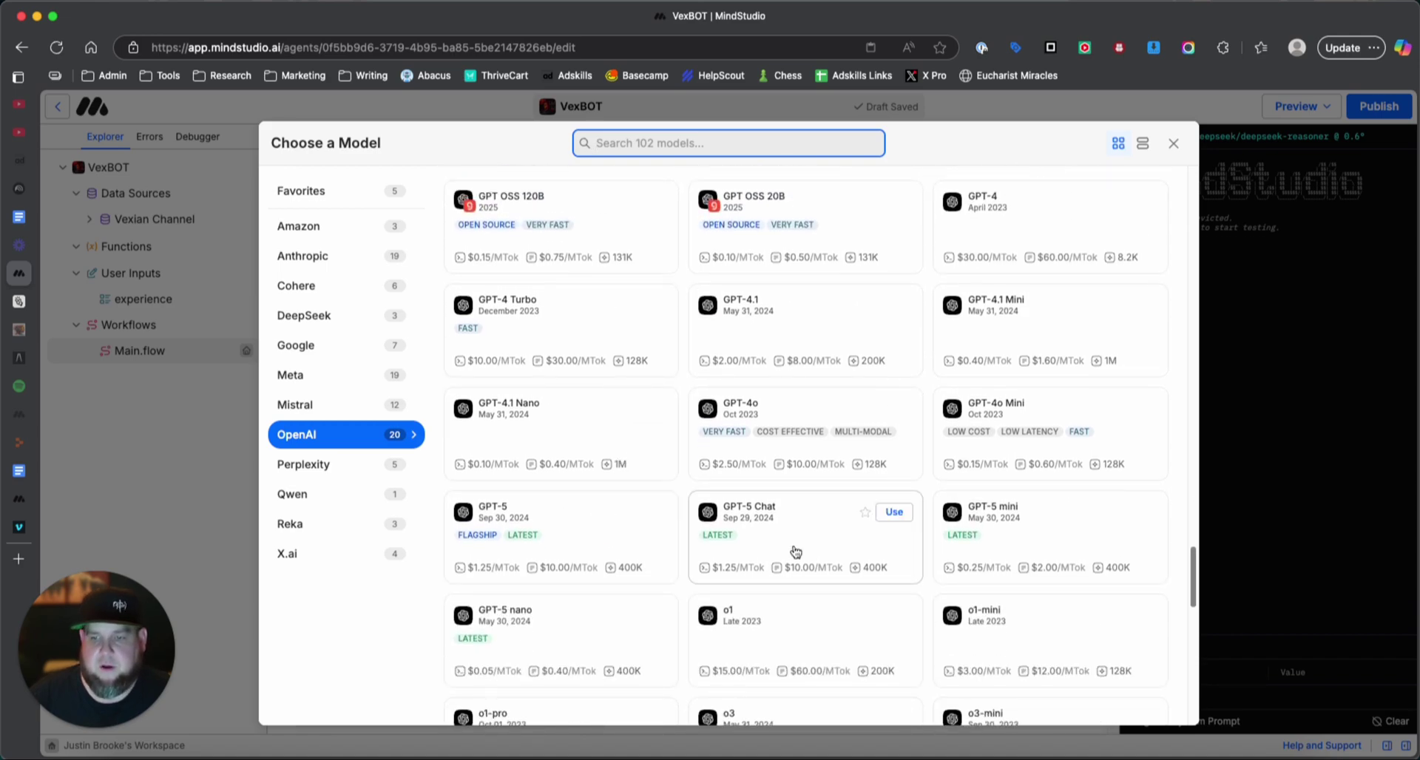
Look over the Mistral, Google, DeepSeek and Anthropic models in the catalogue and return to the Favorites
scroll(784, 547, "up", 12)
scroll(716, 536, "up", 5)
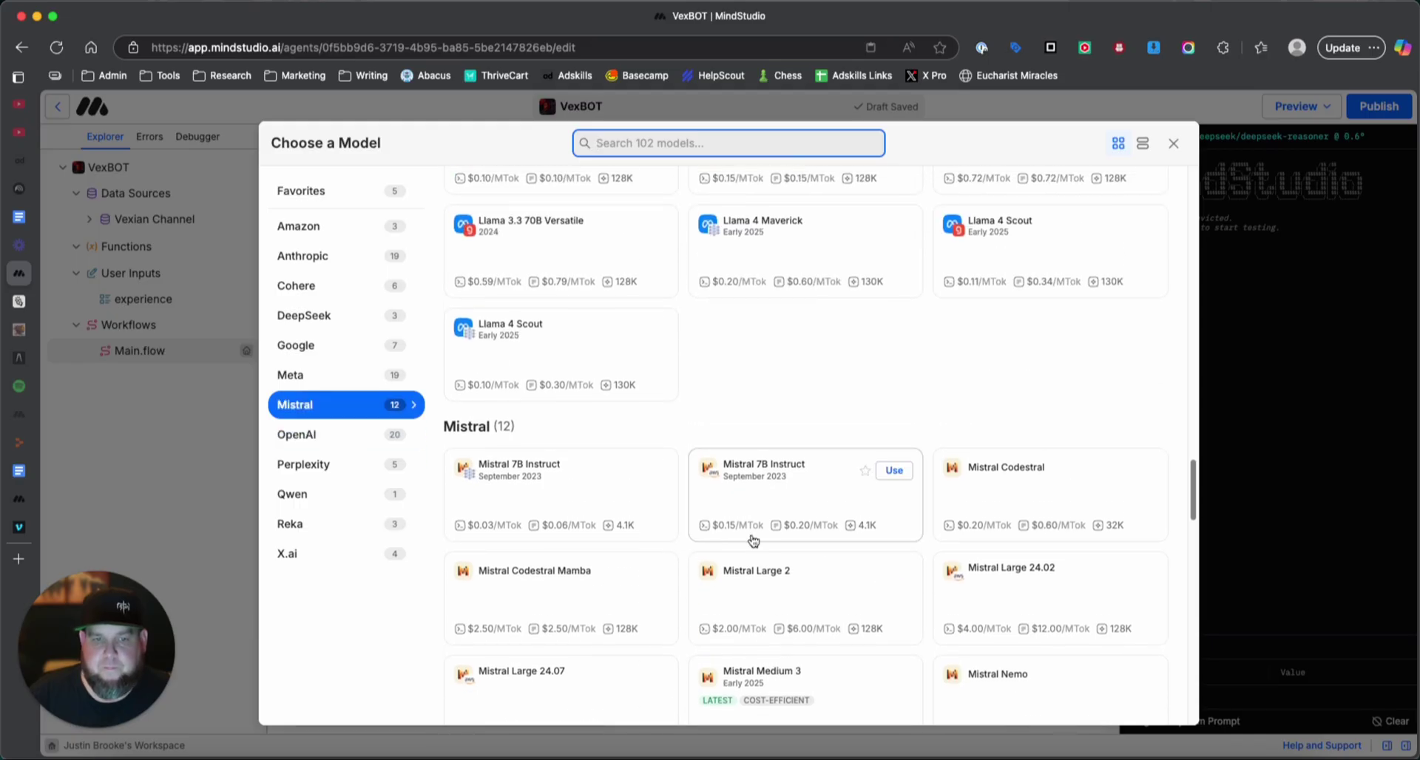
scroll(549, 493, "up", 10)
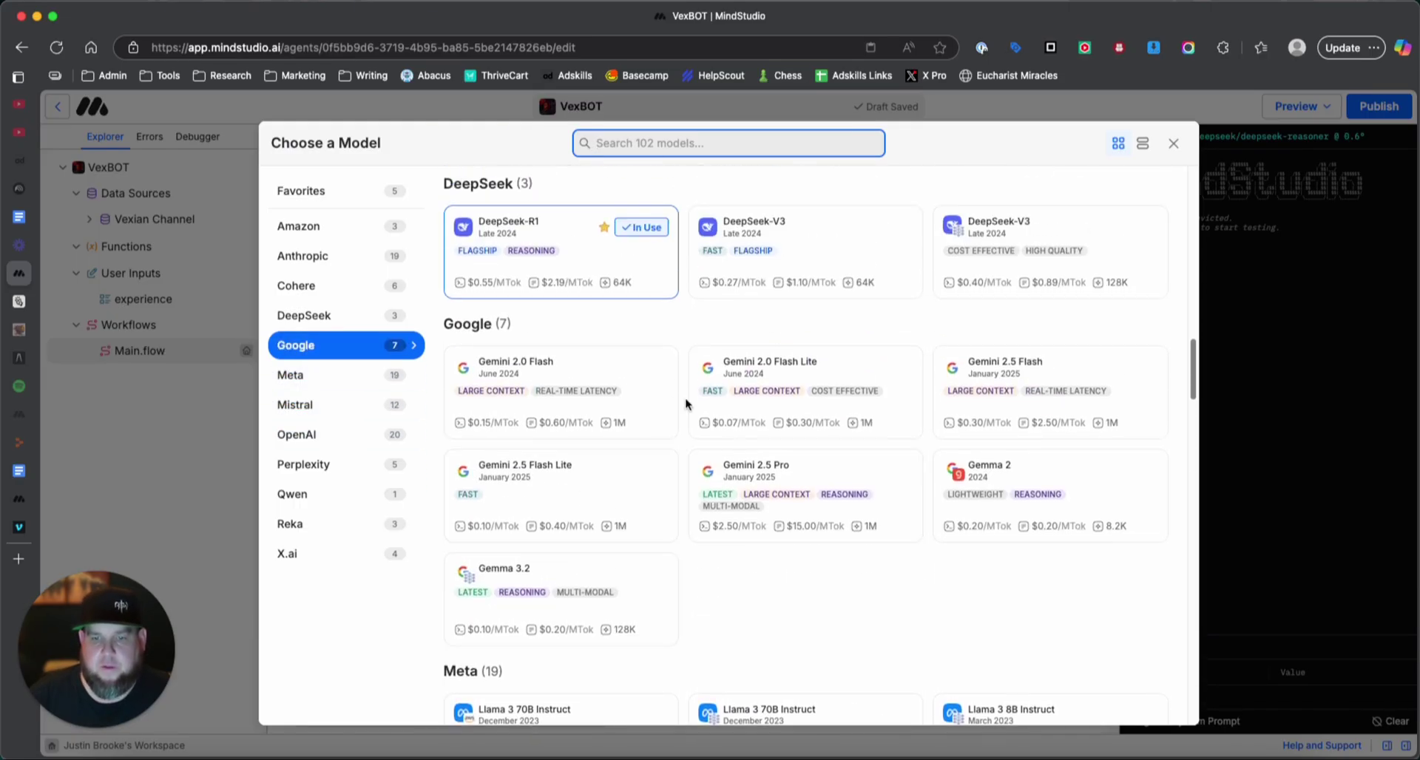
scroll(673, 415, "up", 4)
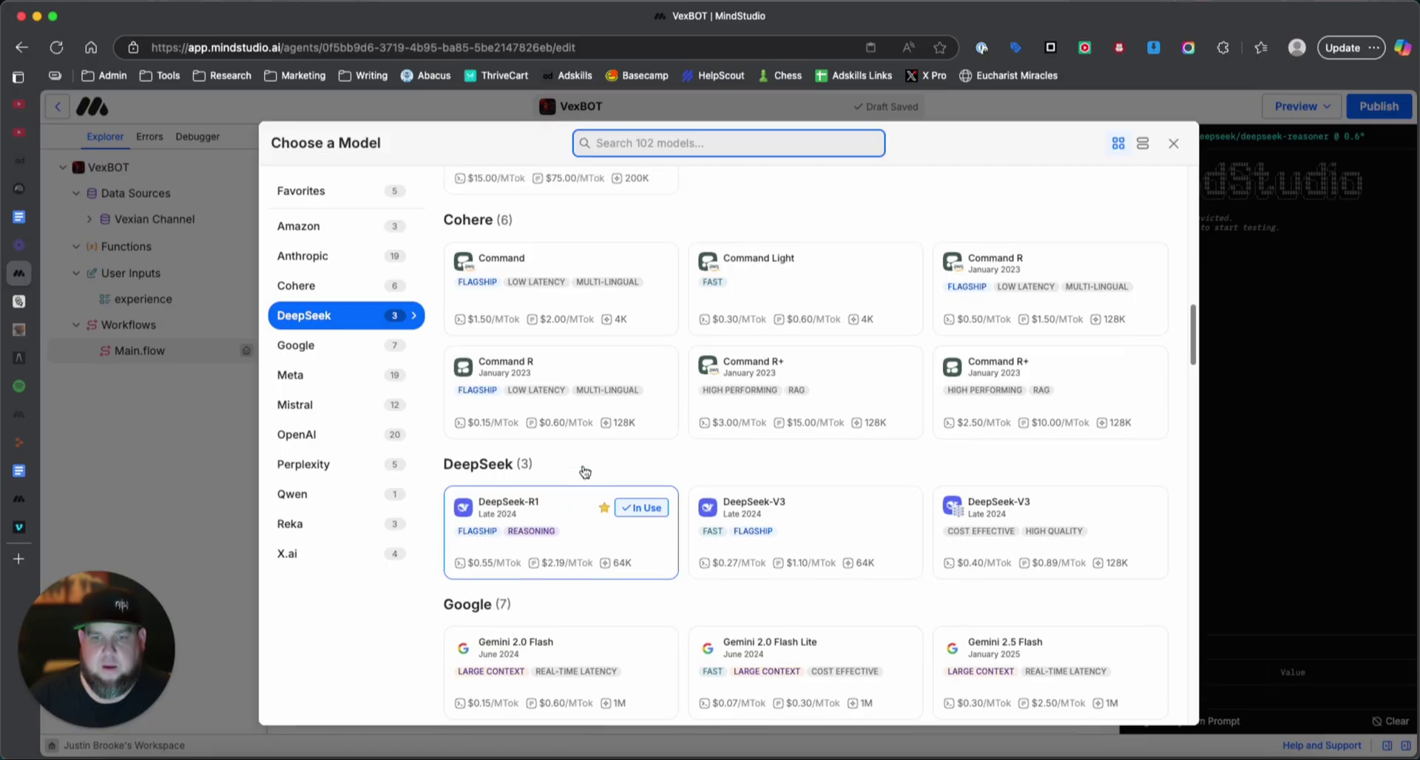
scroll(584, 474, "up", 7)
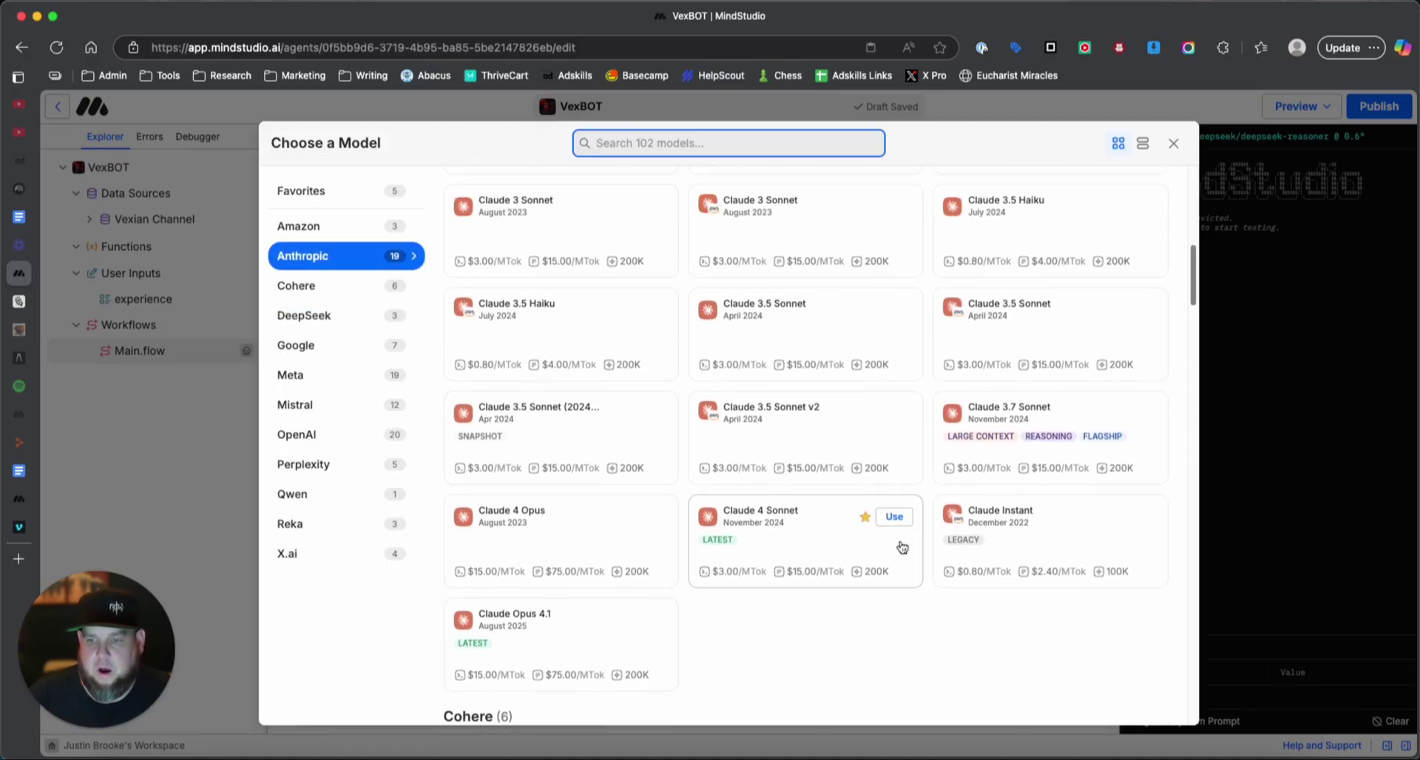
scroll(566, 623, "up", 8)
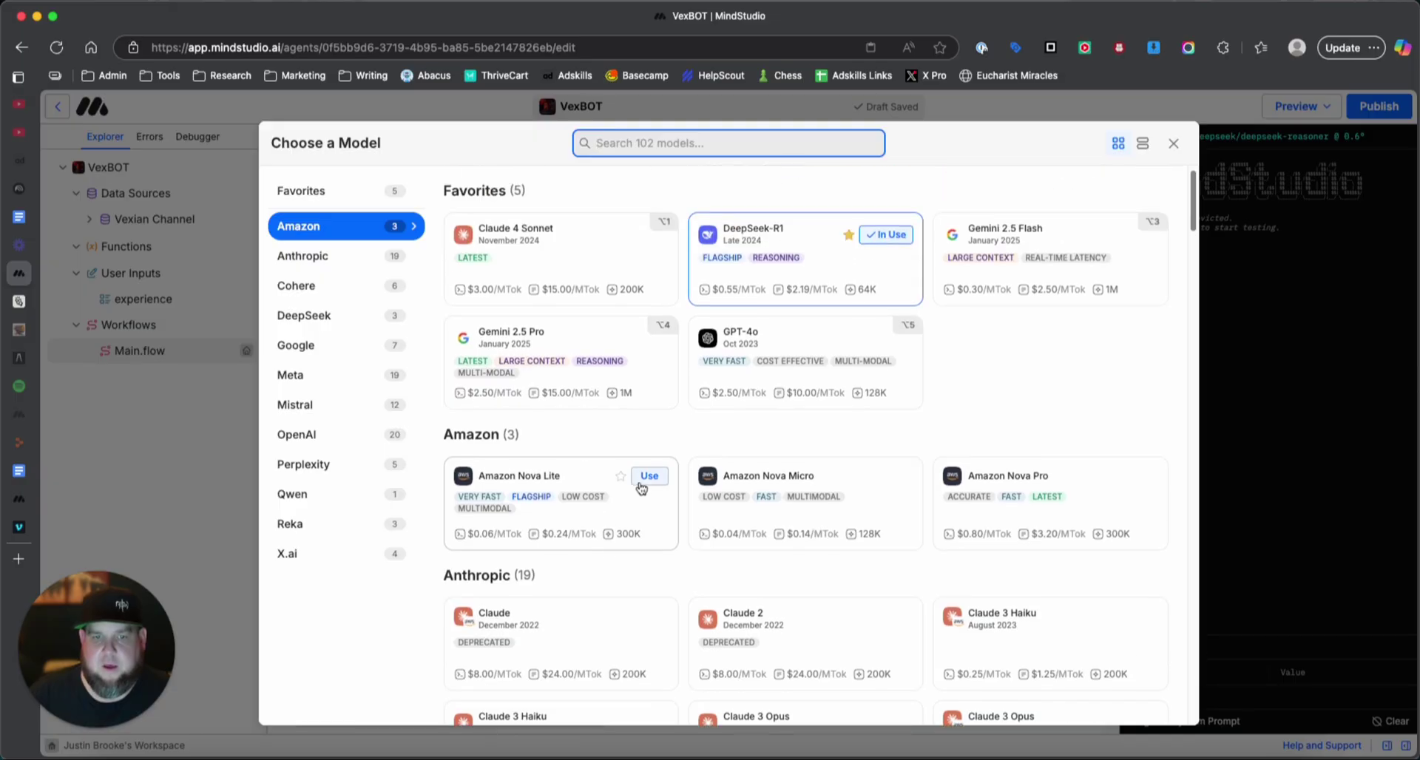
Compare the favourite, DeepSeek and Google models in the catalogue and close it, keeping DeepSeek-R1 as the underlying model
scroll(628, 481, "down", 15)
scroll(625, 558, "down", 5)
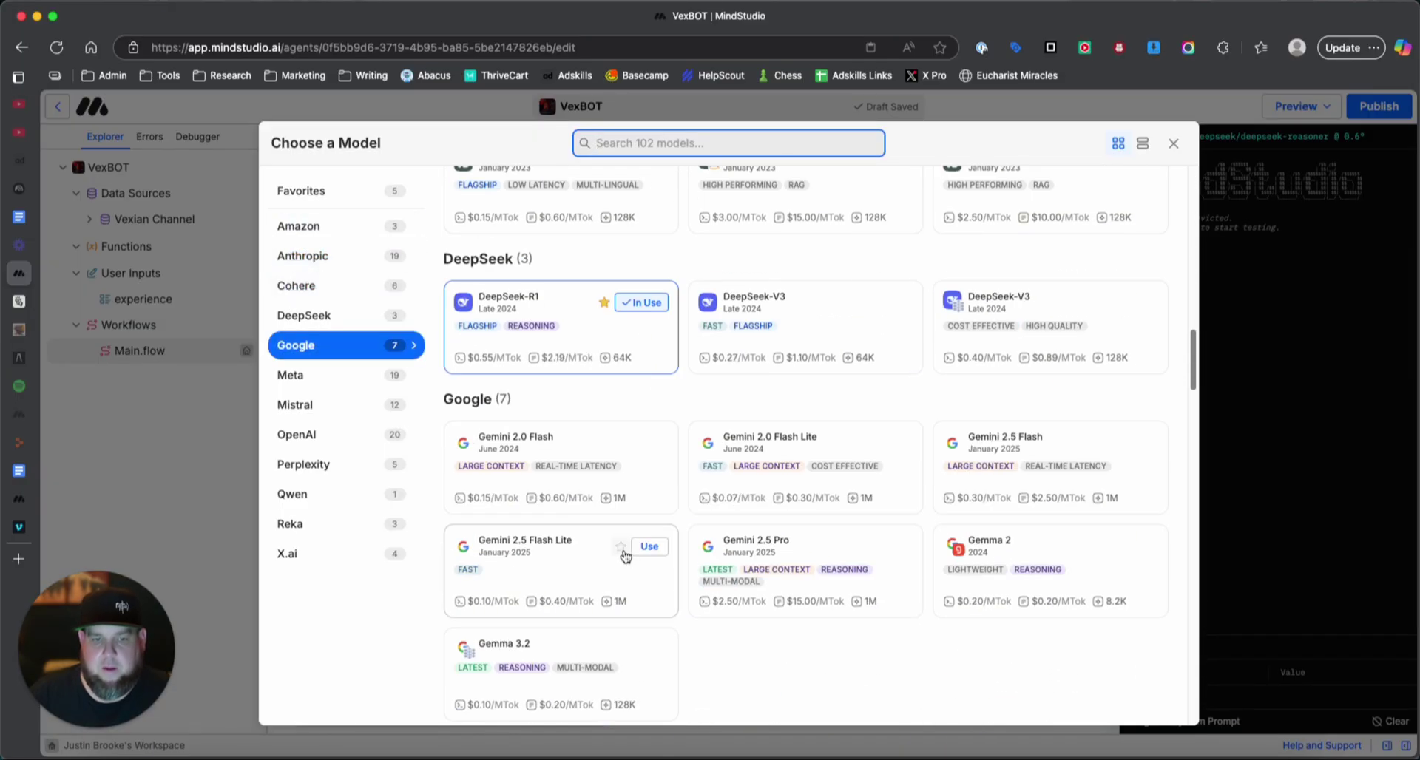
scroll(632, 562, "up", 15)
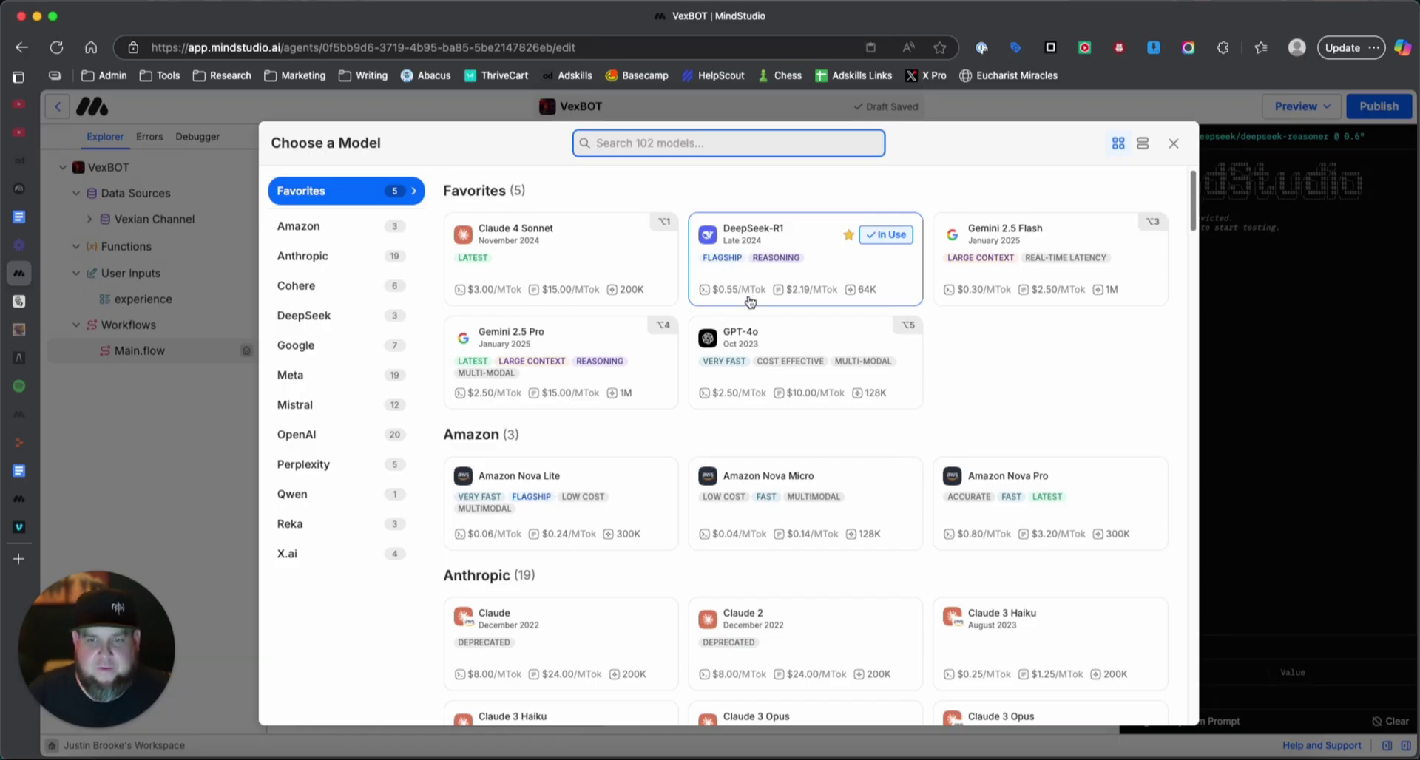
mouse_move(737, 330)
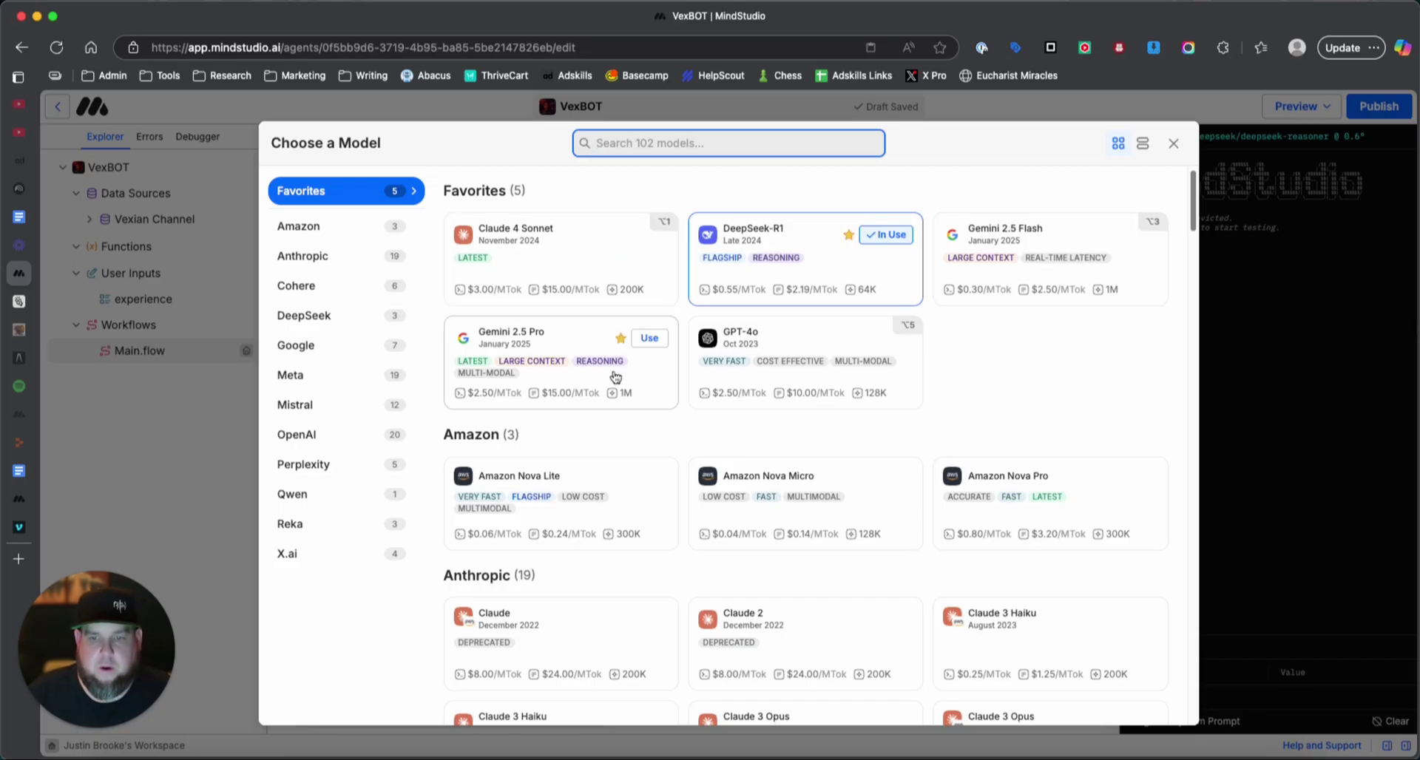
scroll(694, 435, "down", 2)
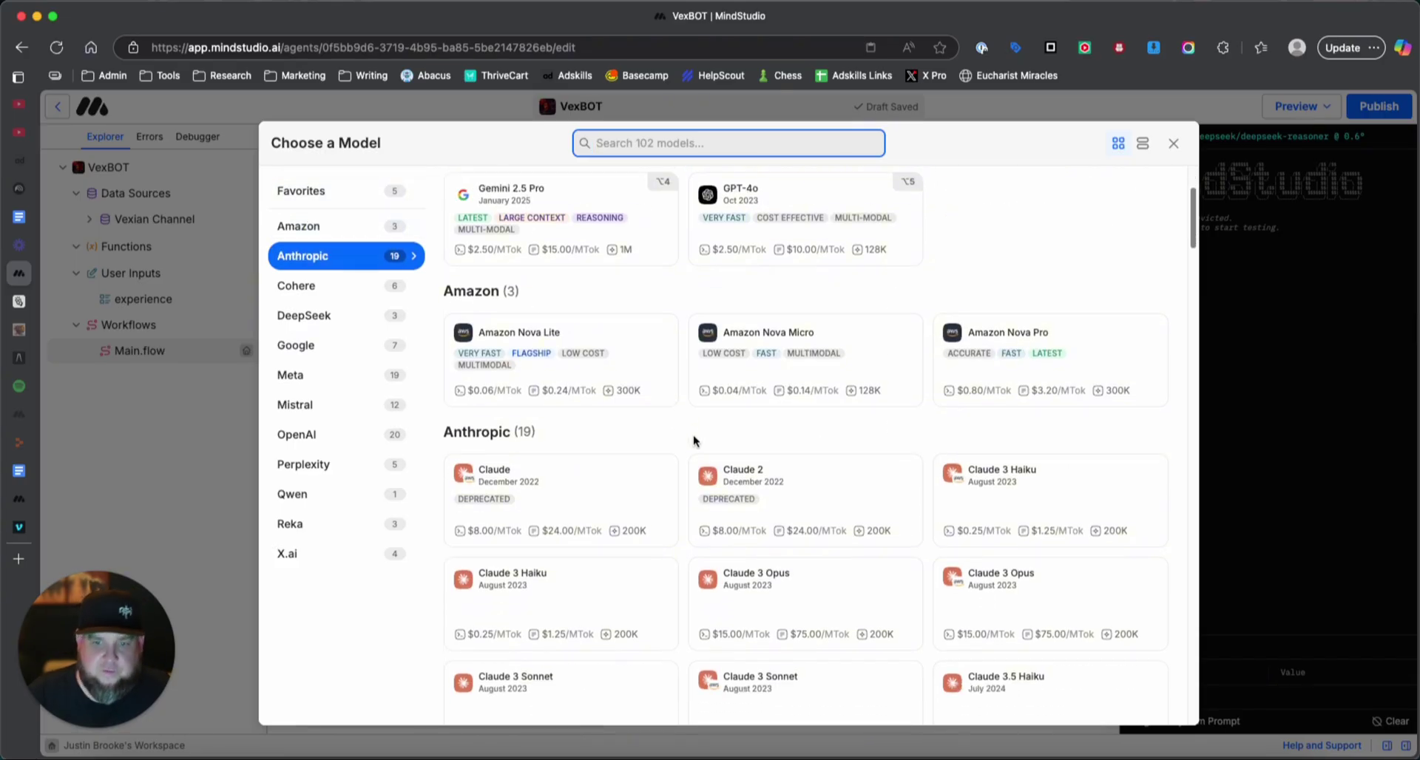
scroll(693, 435, "up", 2)
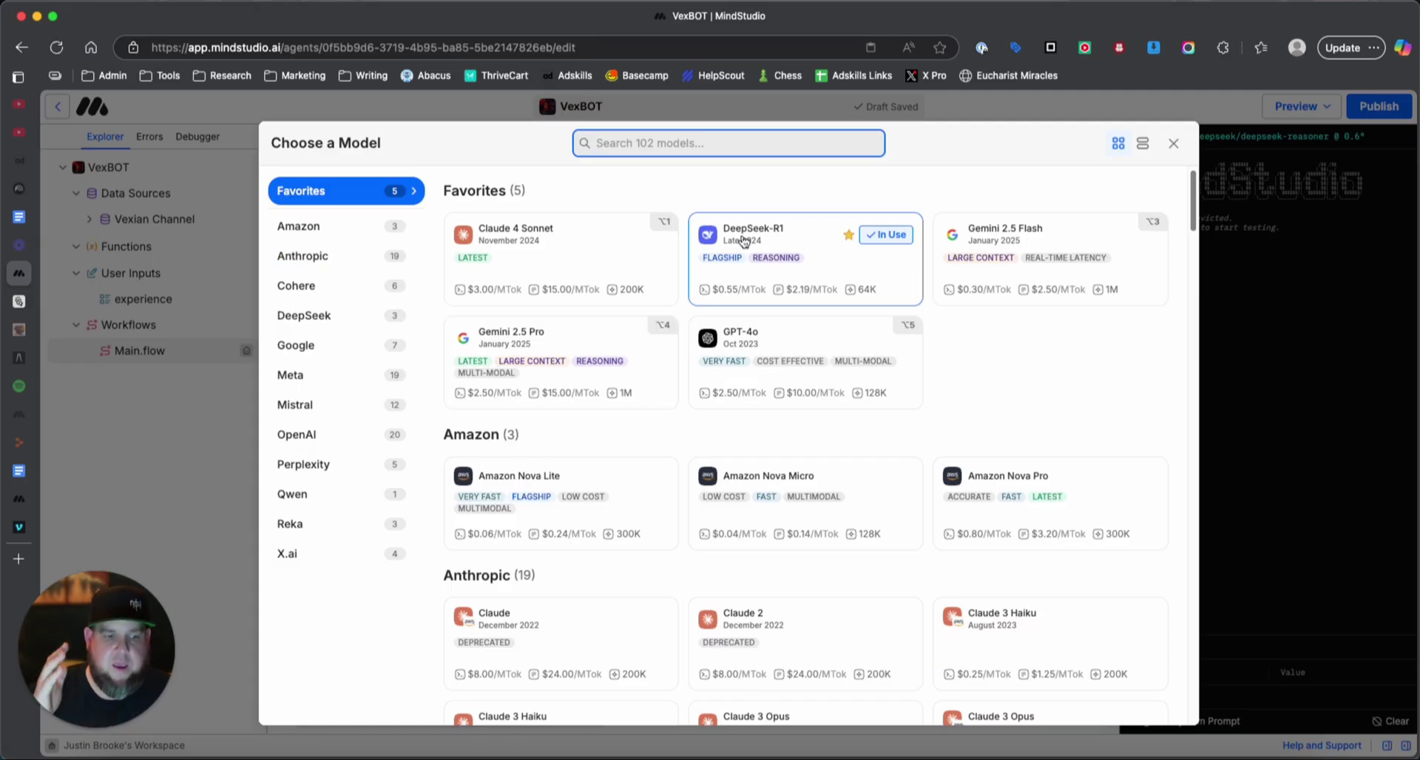
left_click(1173, 144)
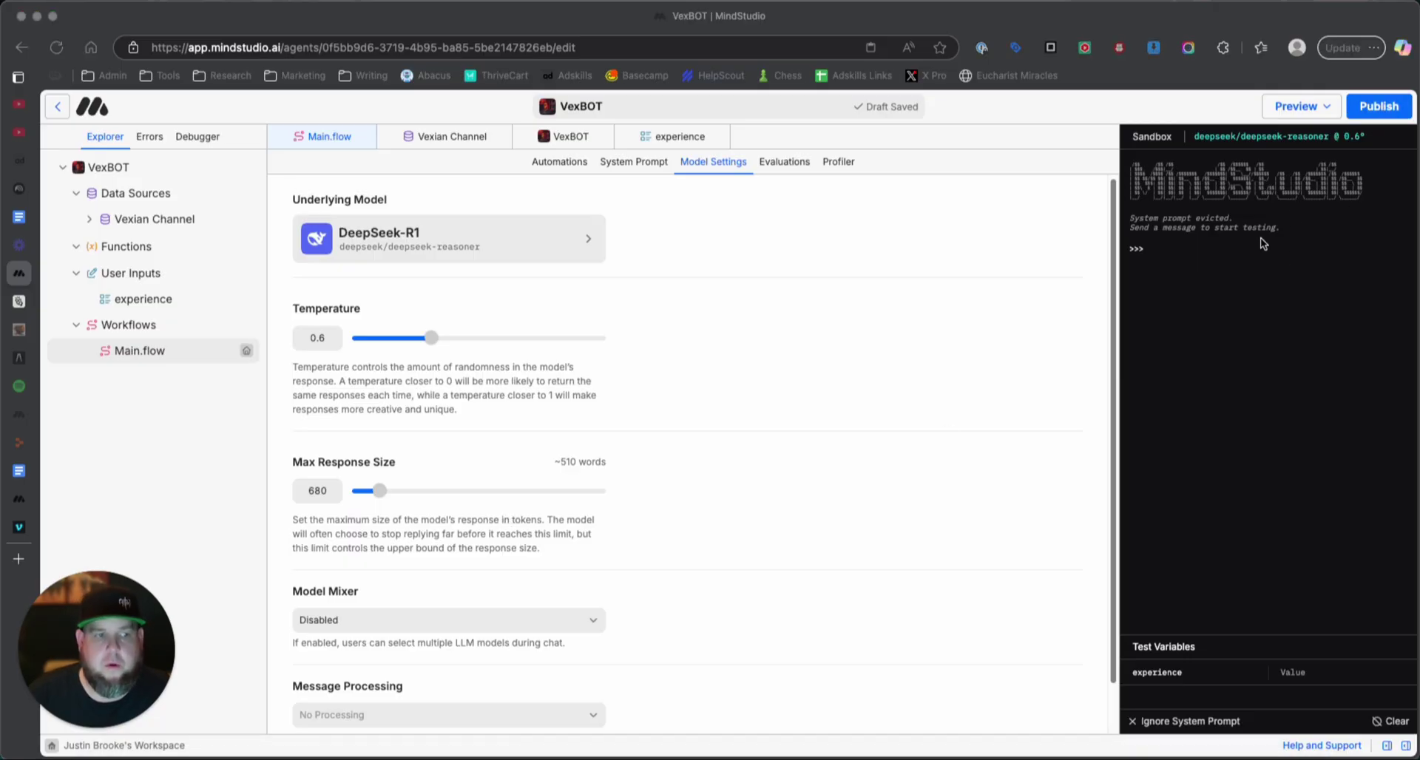
Publish VexBOT and open the live AI agent
left_click(1374, 109)
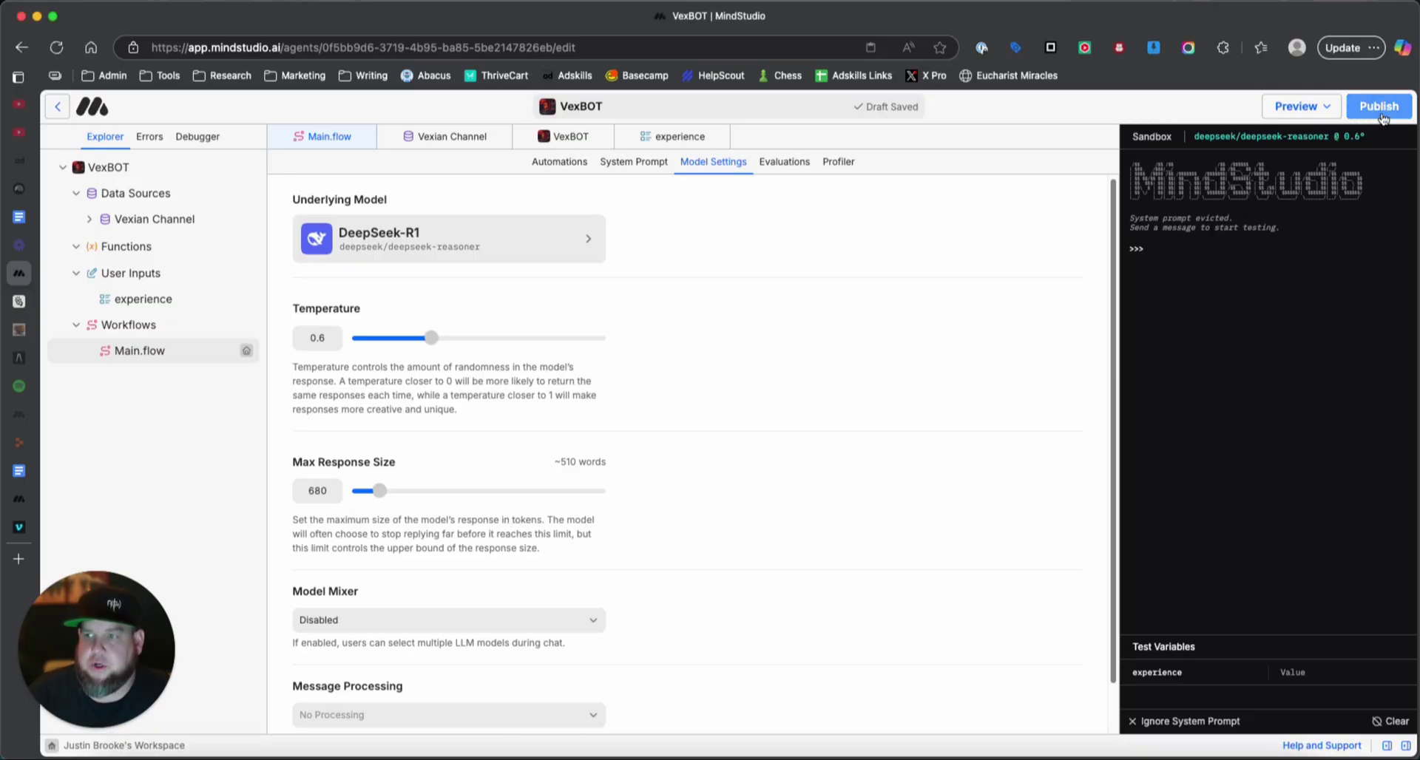
left_click(1375, 117)
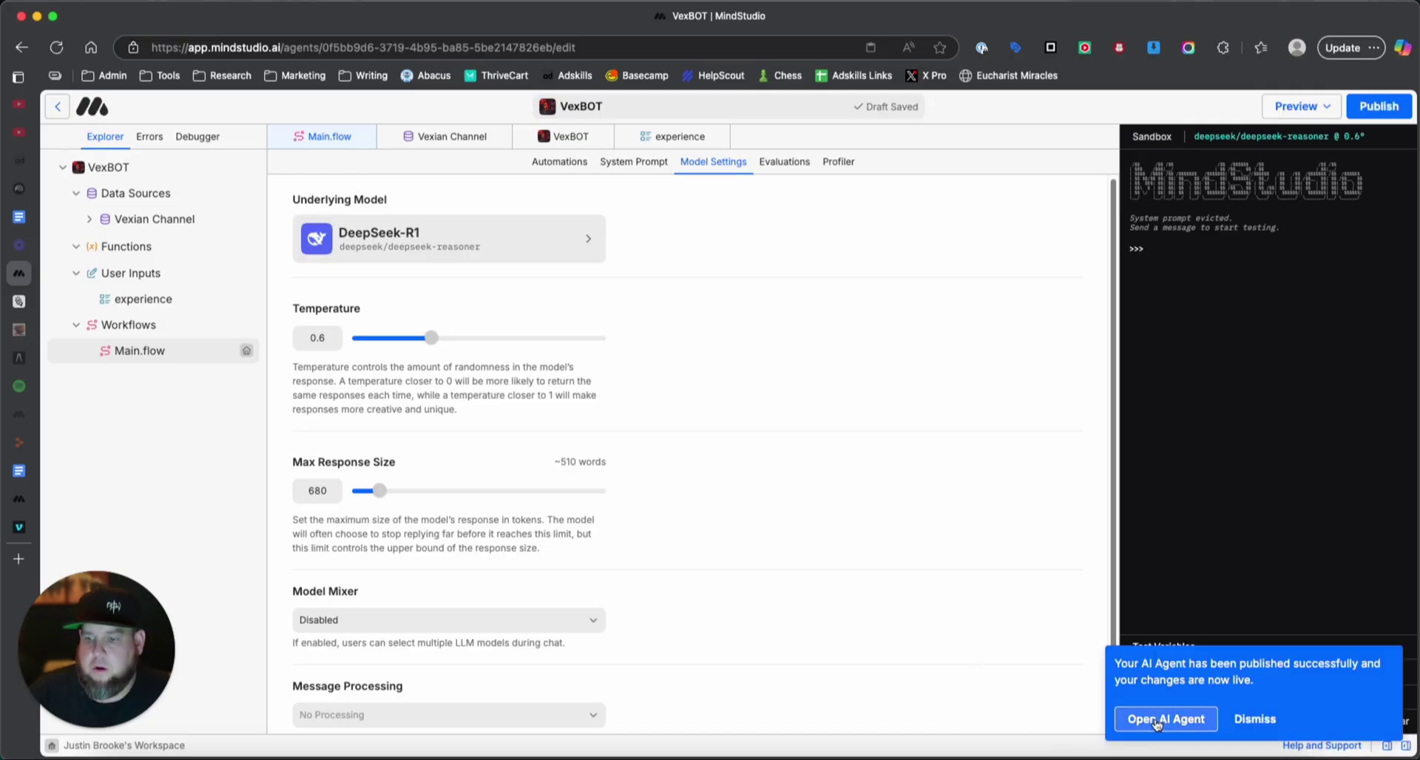
left_click(1124, 709)
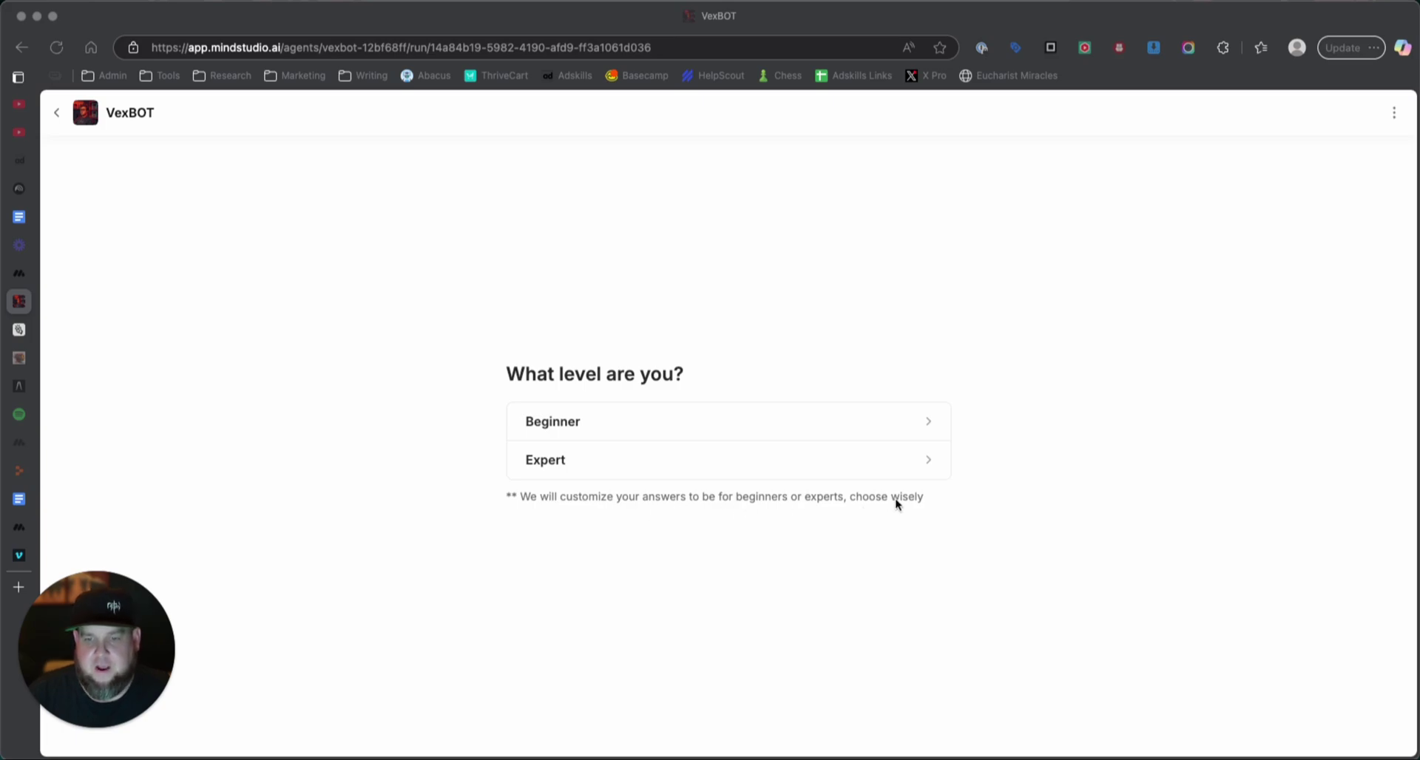
Choose the Beginner level, ask the suggested question "What metrics should I track?" and read through the answer
left_click(641, 422)
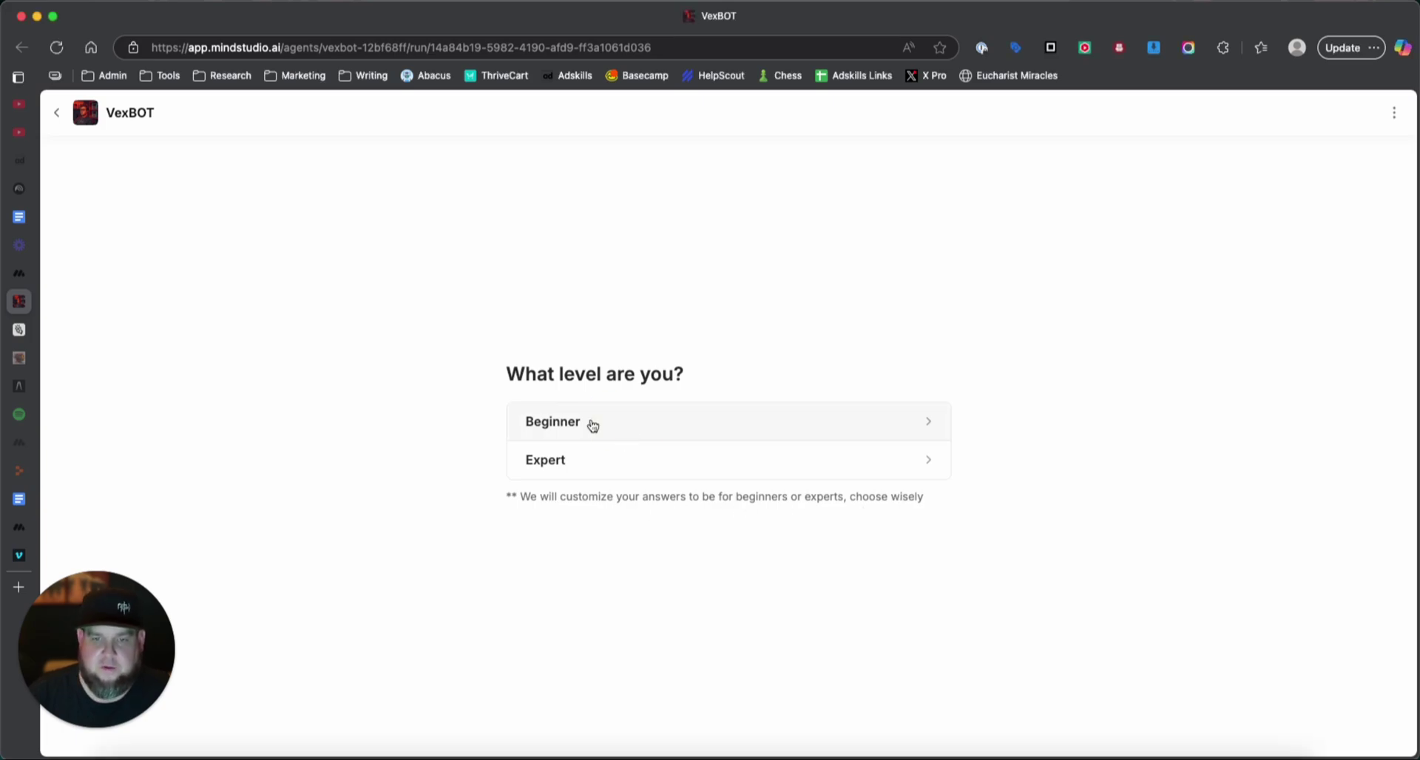
left_click(734, 452)
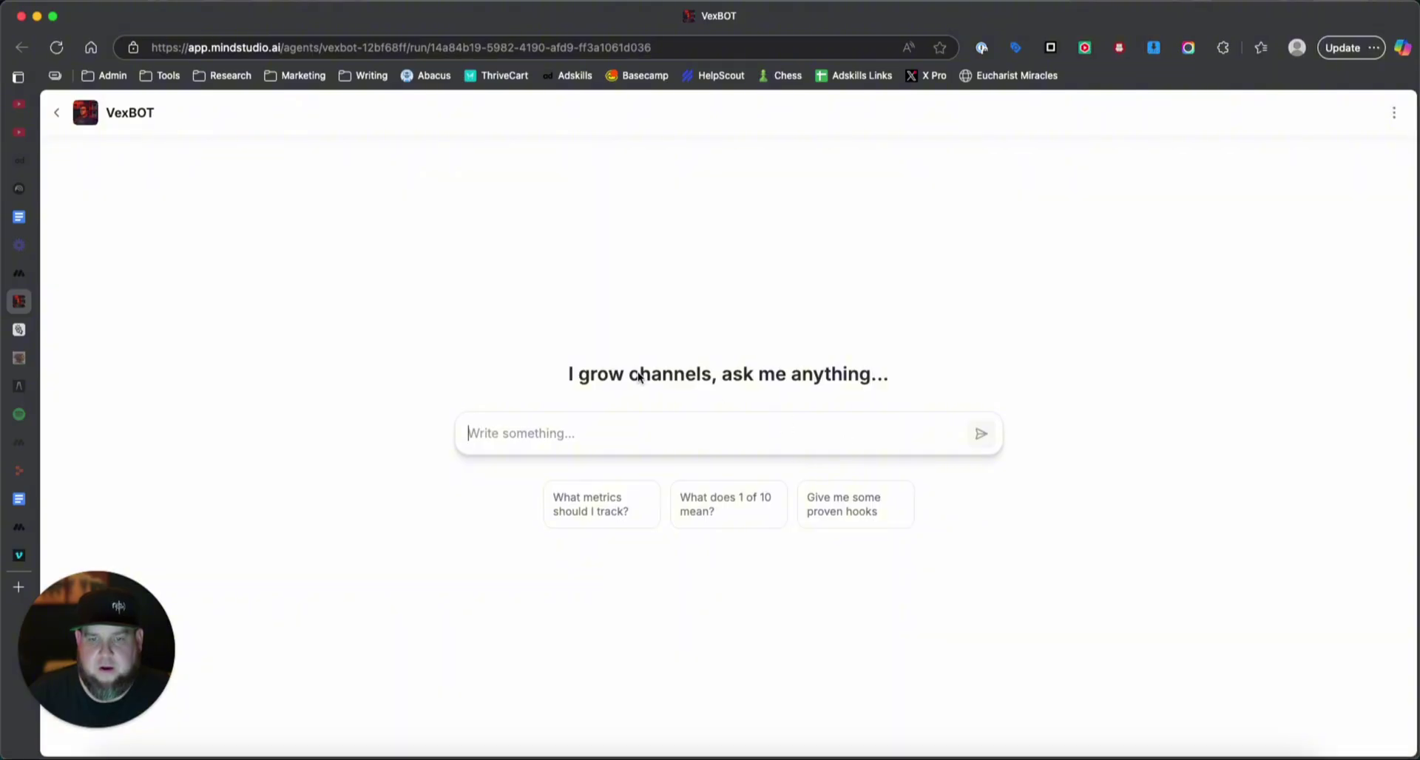
left_click_drag(883, 381, 564, 373)
left_click(707, 388)
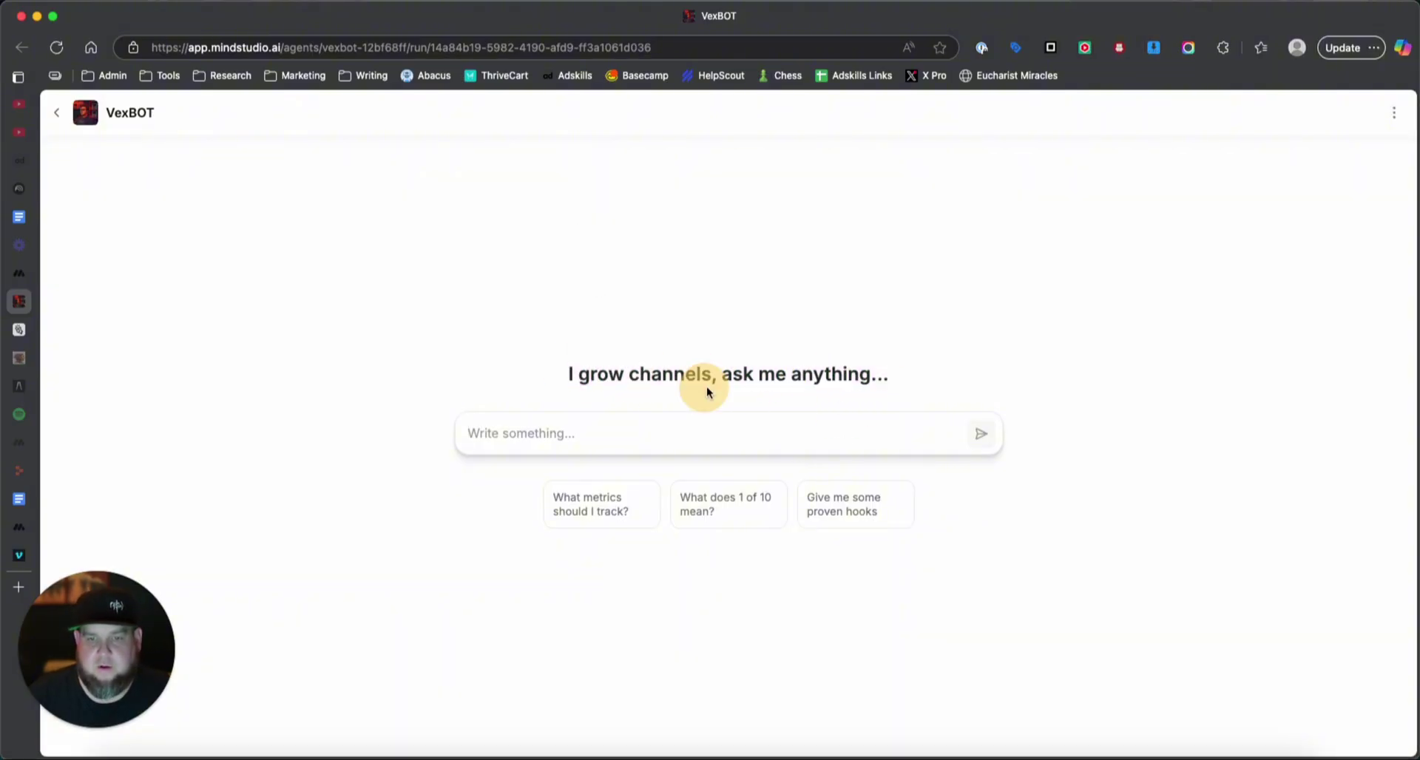
left_click(627, 511)
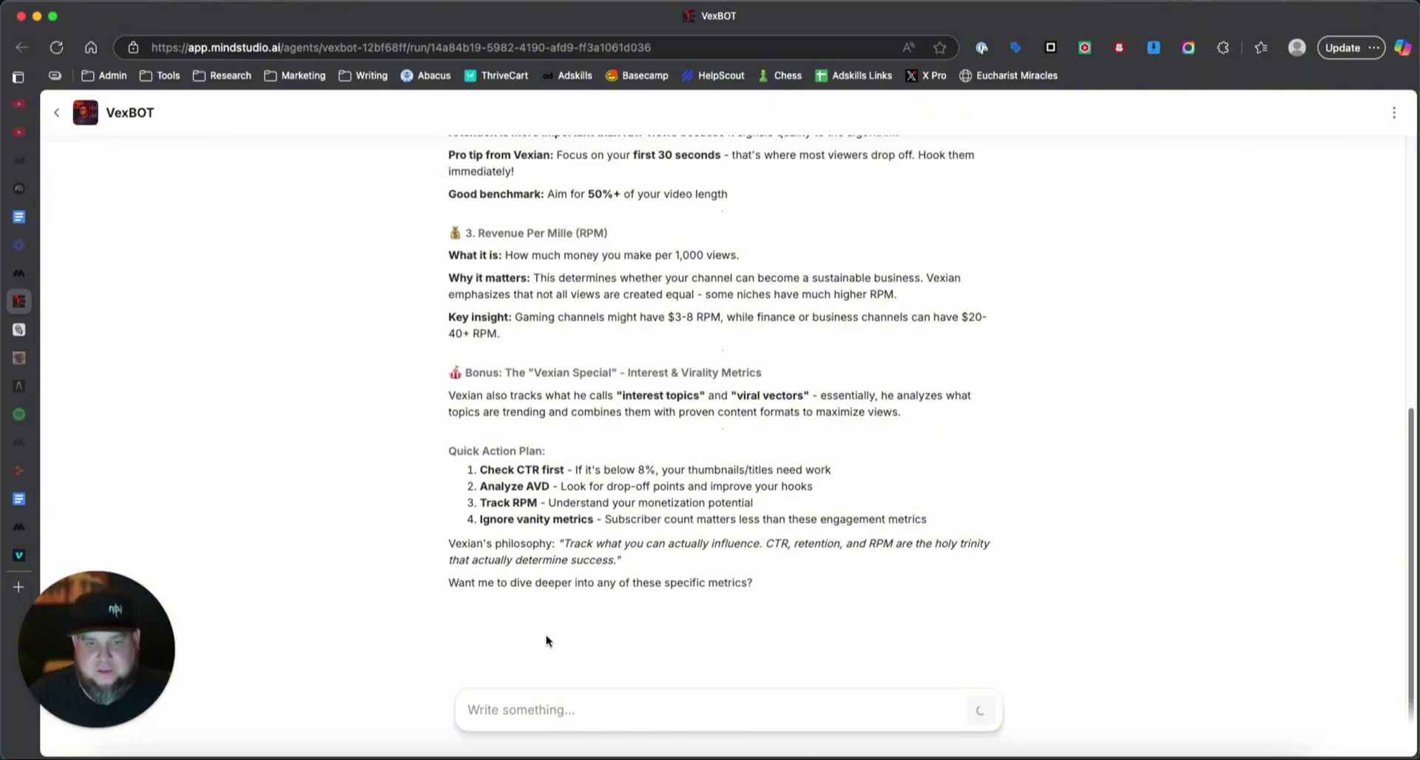
scroll(551, 602, "up", 3)
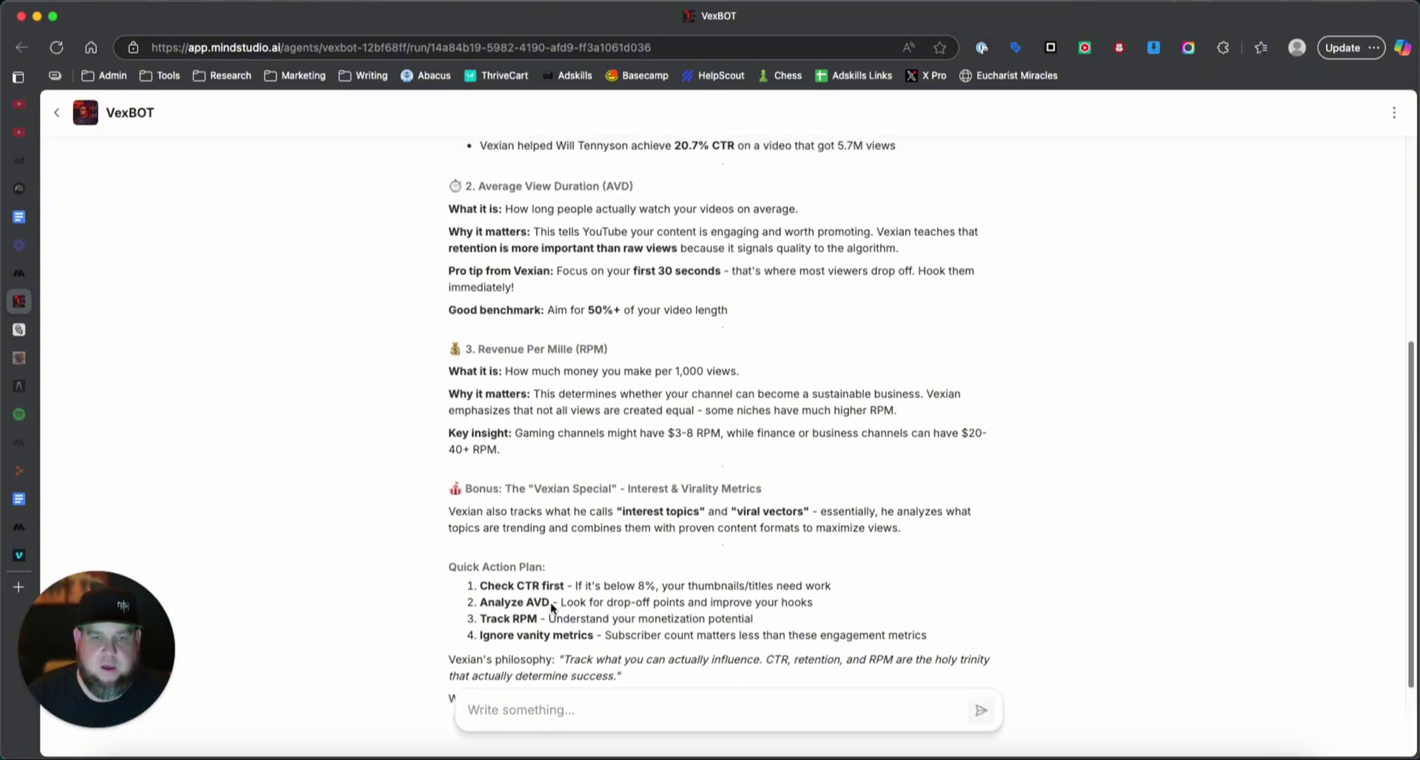
scroll(550, 602, "up", 8)
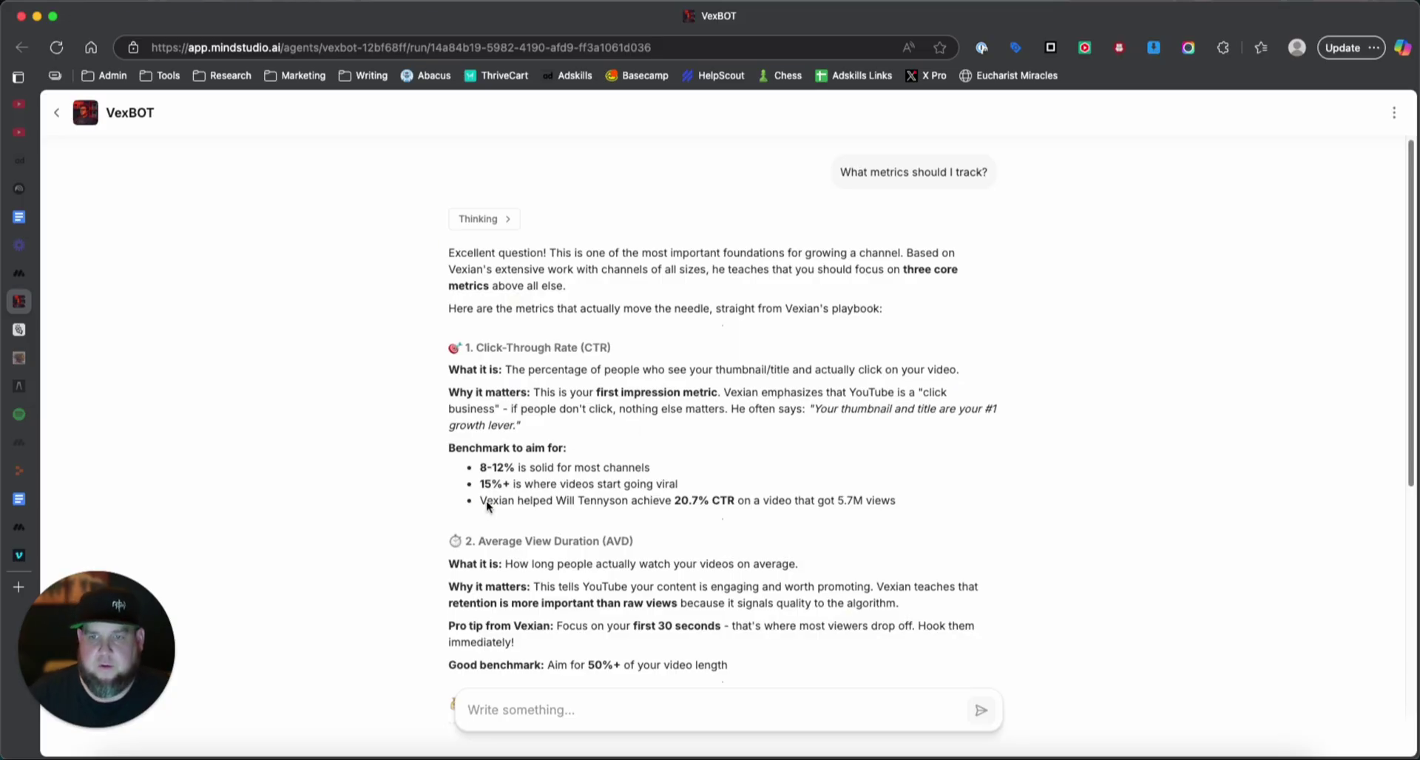
Return to the VexBOT editor and review the agent's metadata, including its name, description, icon and social sharing image
left_click(19, 499)
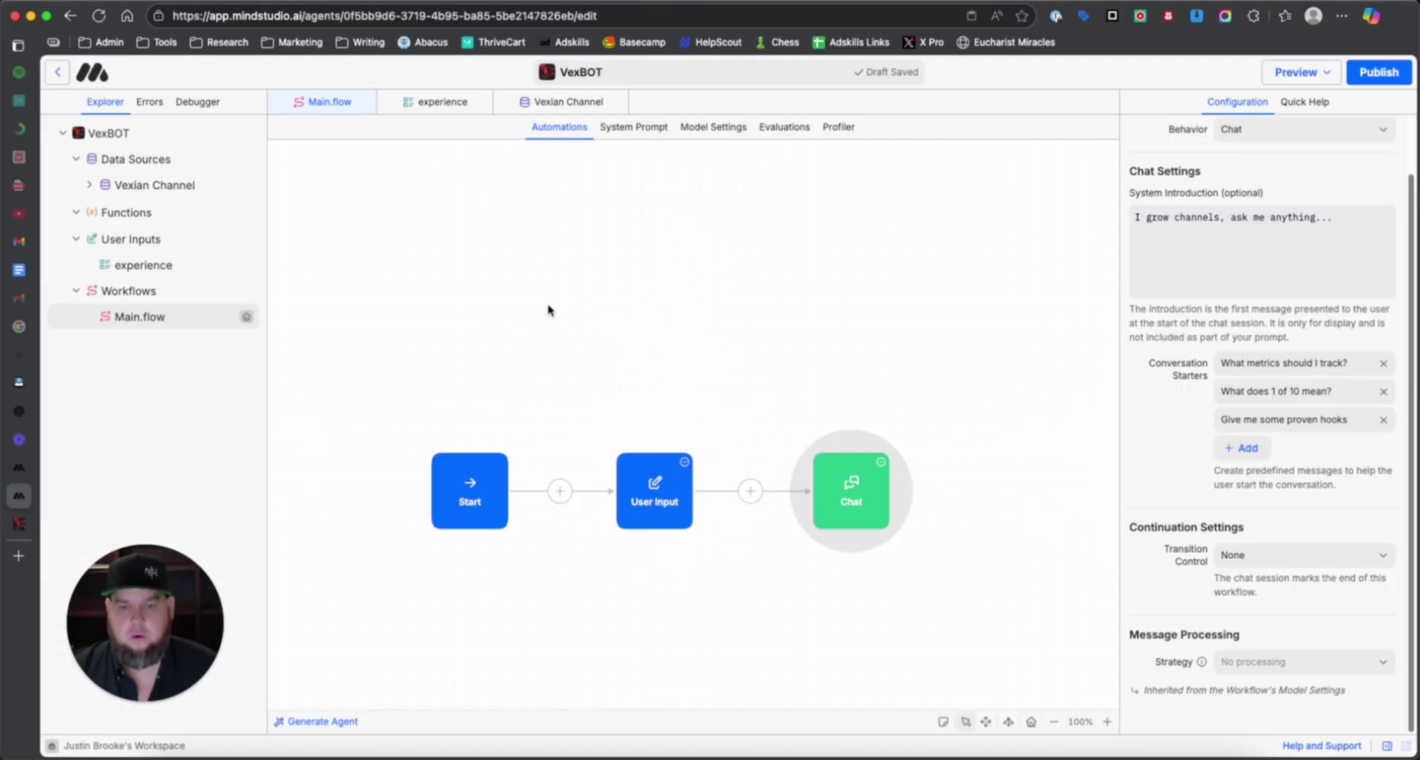
left_click(108, 136)
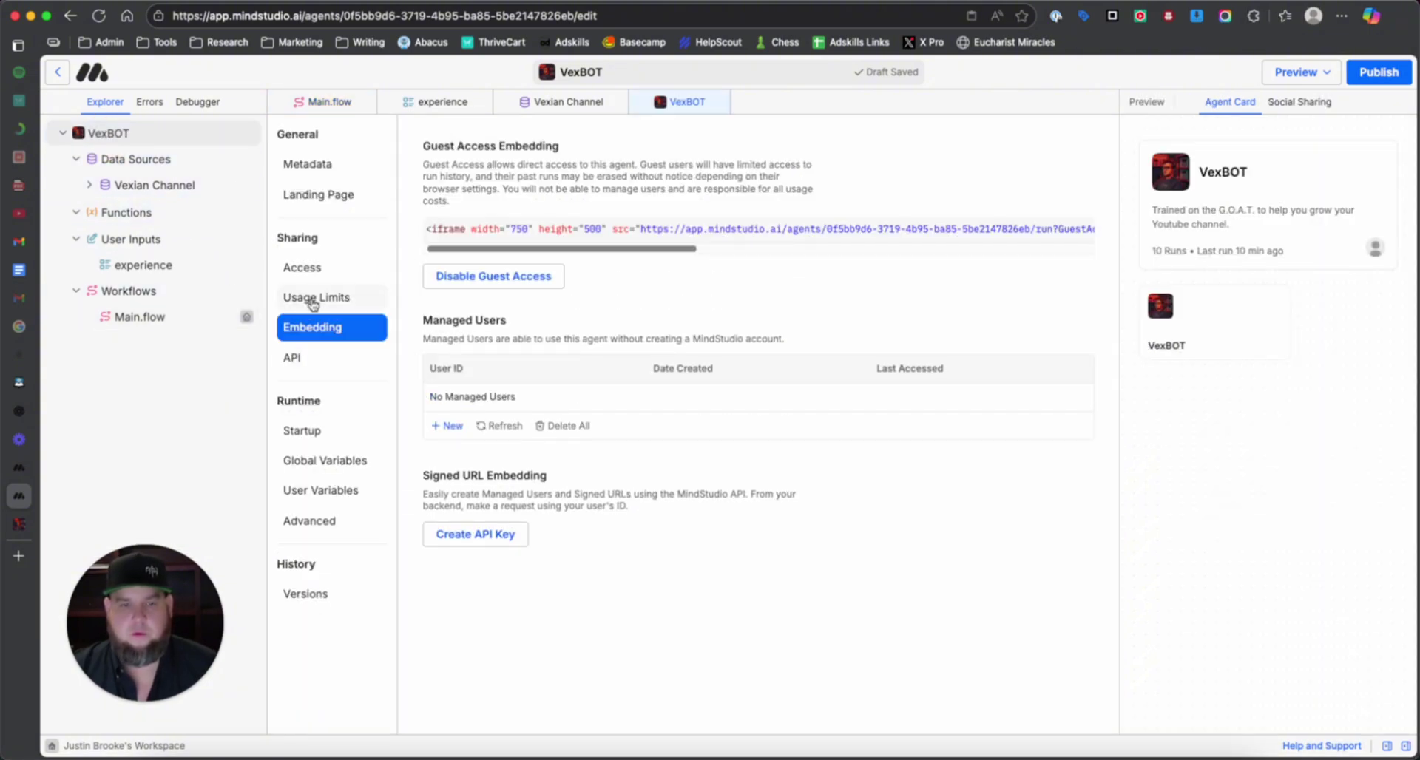
left_click(300, 164)
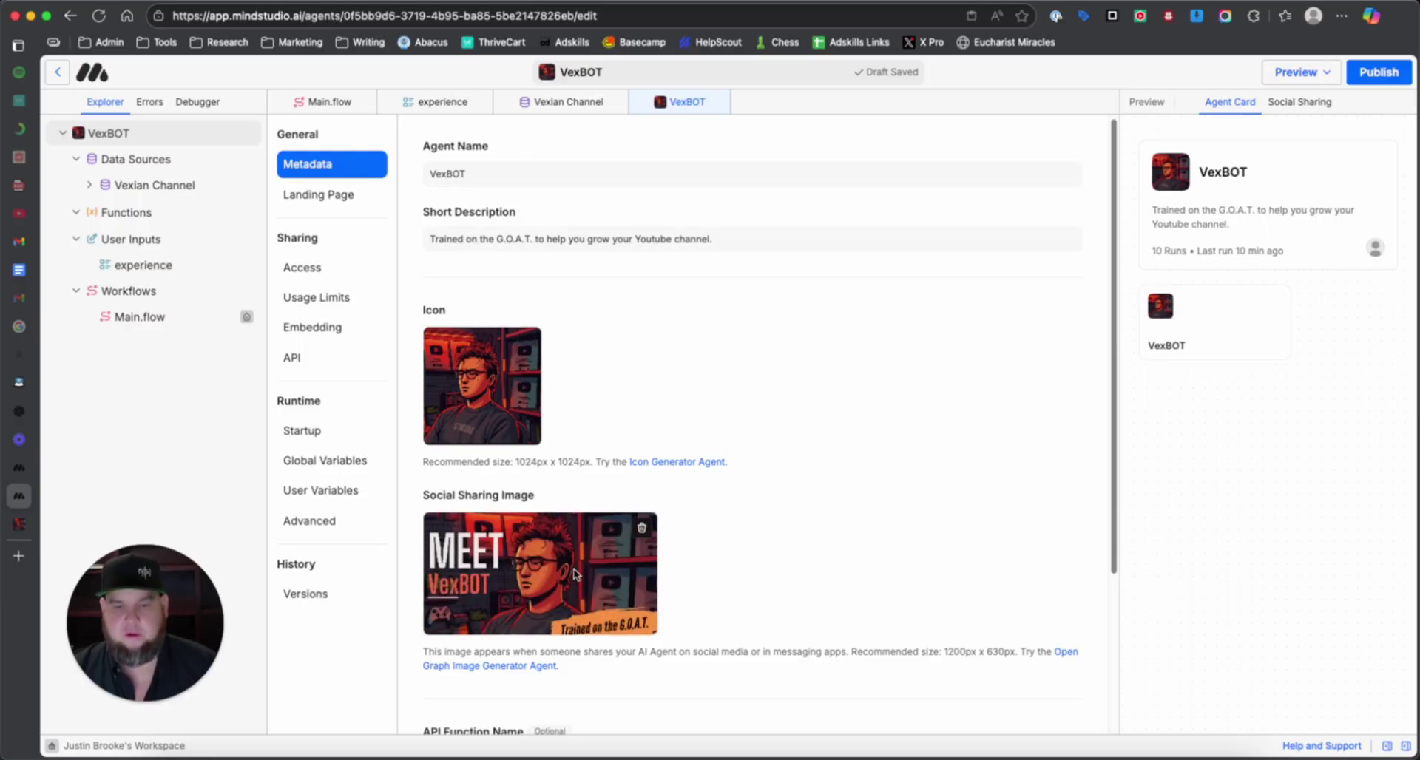
mouse_move(525, 364)
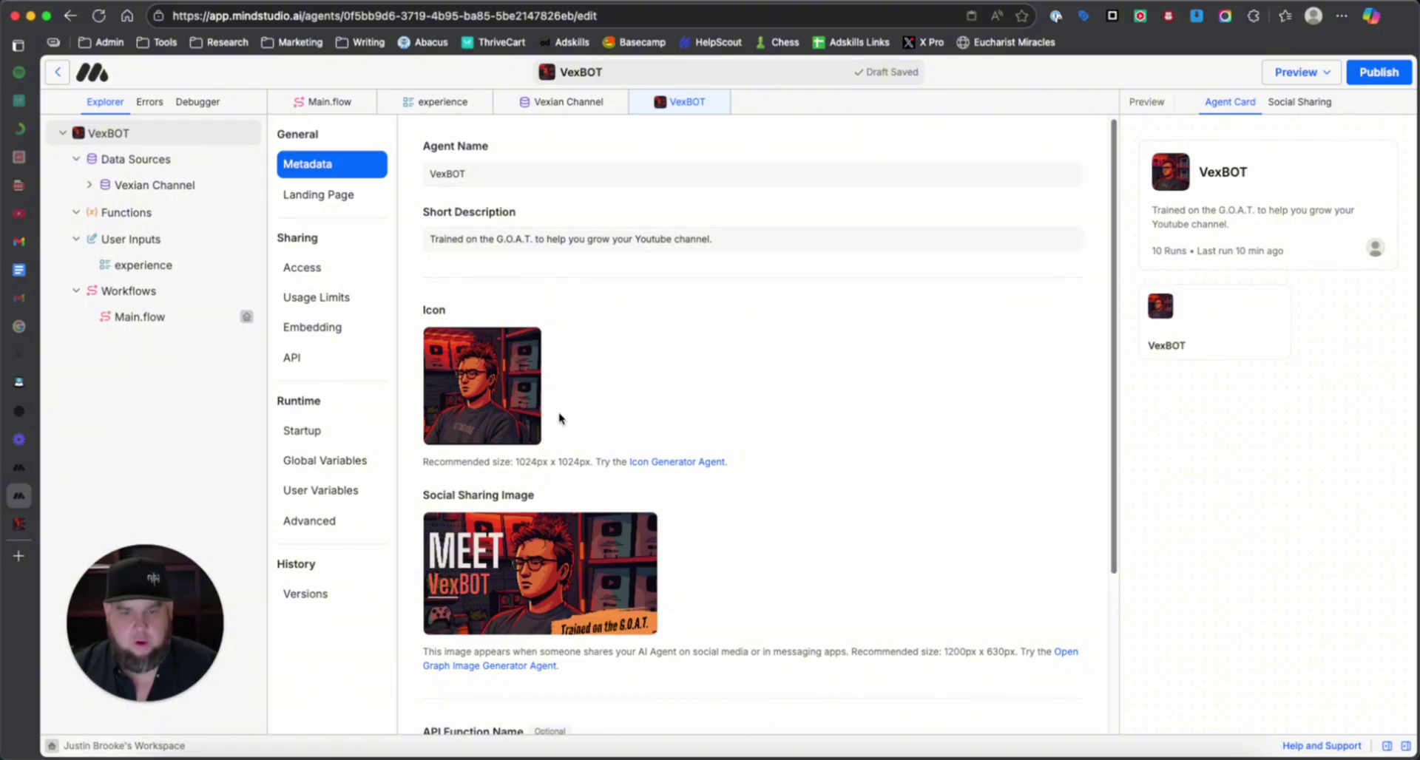
scroll(518, 406, "down", 1)
scroll(501, 403, "down", 4)
scroll(529, 555, "up", 3)
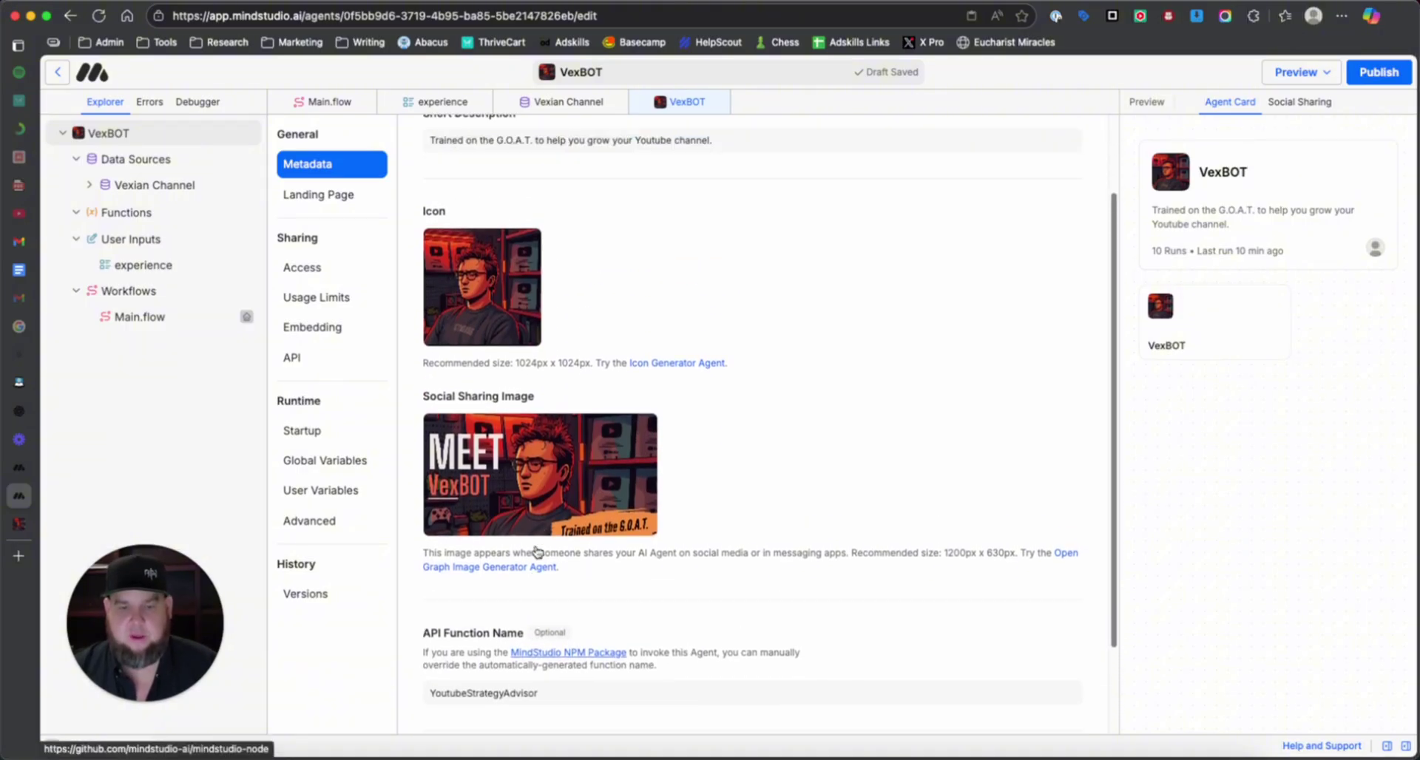
Review VexBOT's access and guest embedding settings and return to the Main.flow automation canvas
left_click(323, 271)
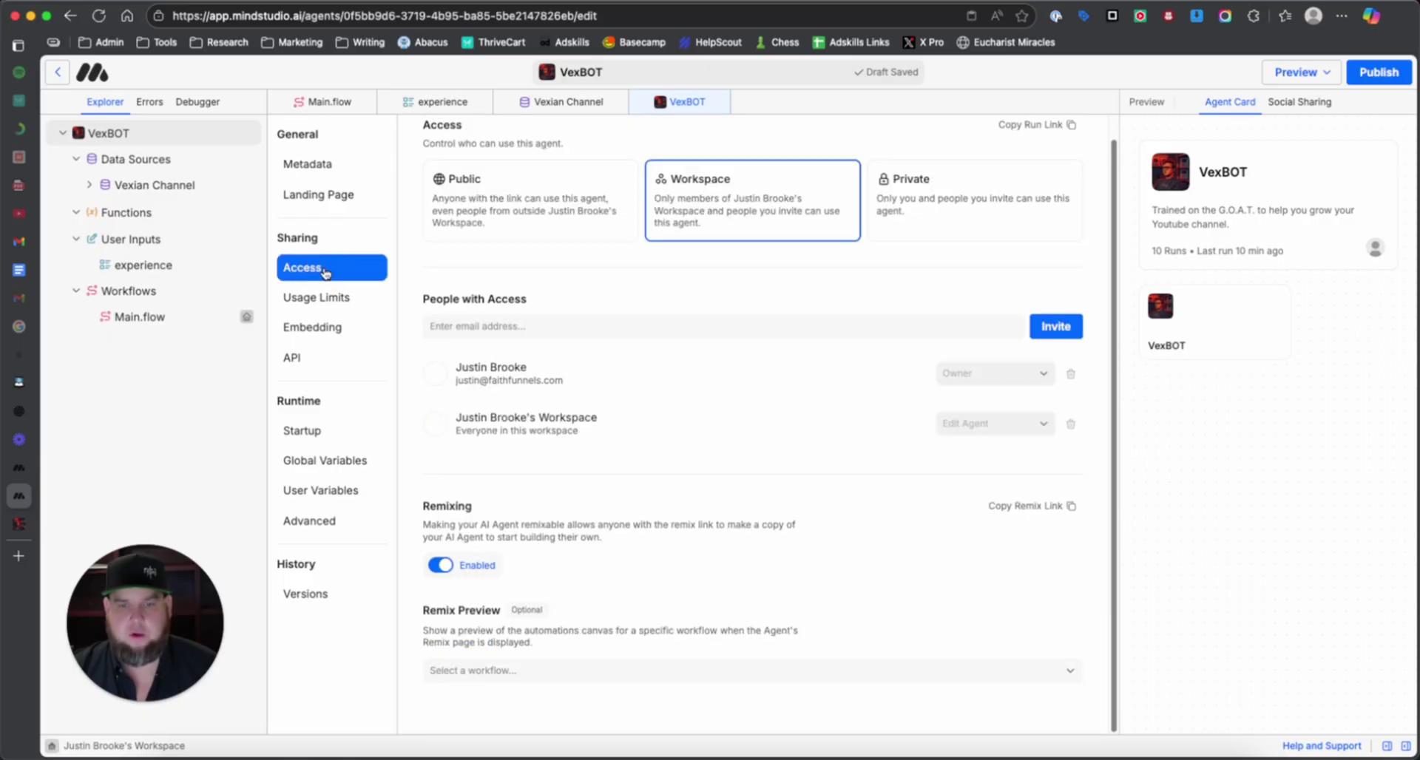
left_click(329, 329)
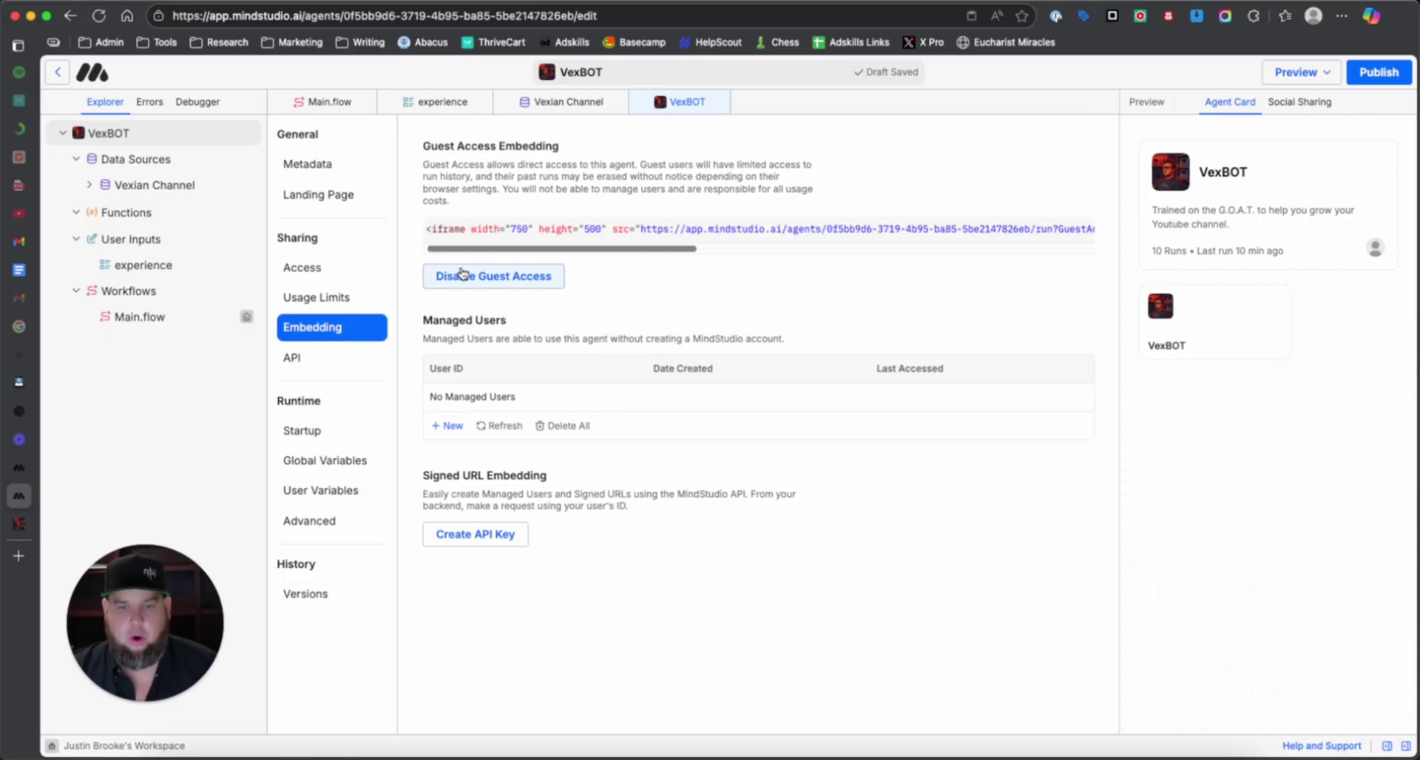
mouse_move(637, 223)
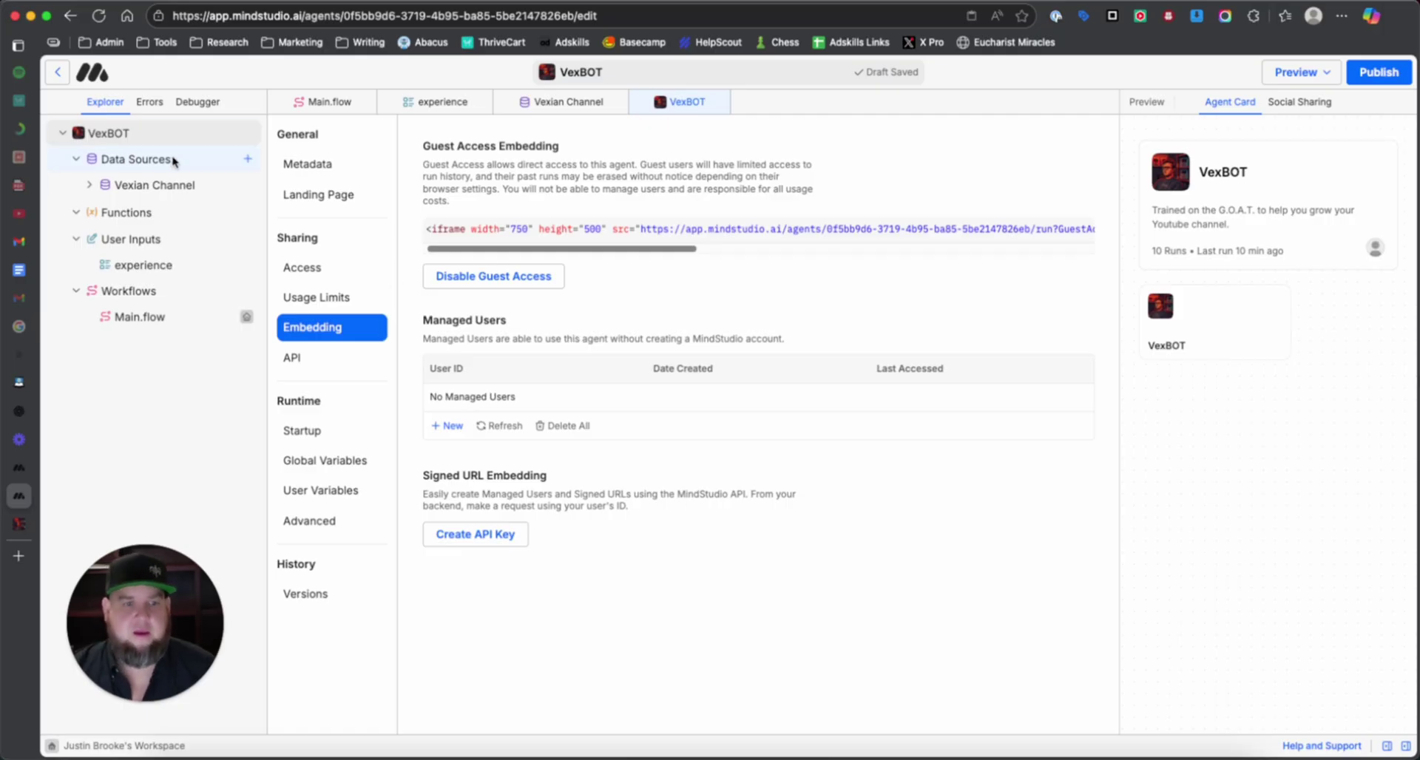
left_click(346, 109)
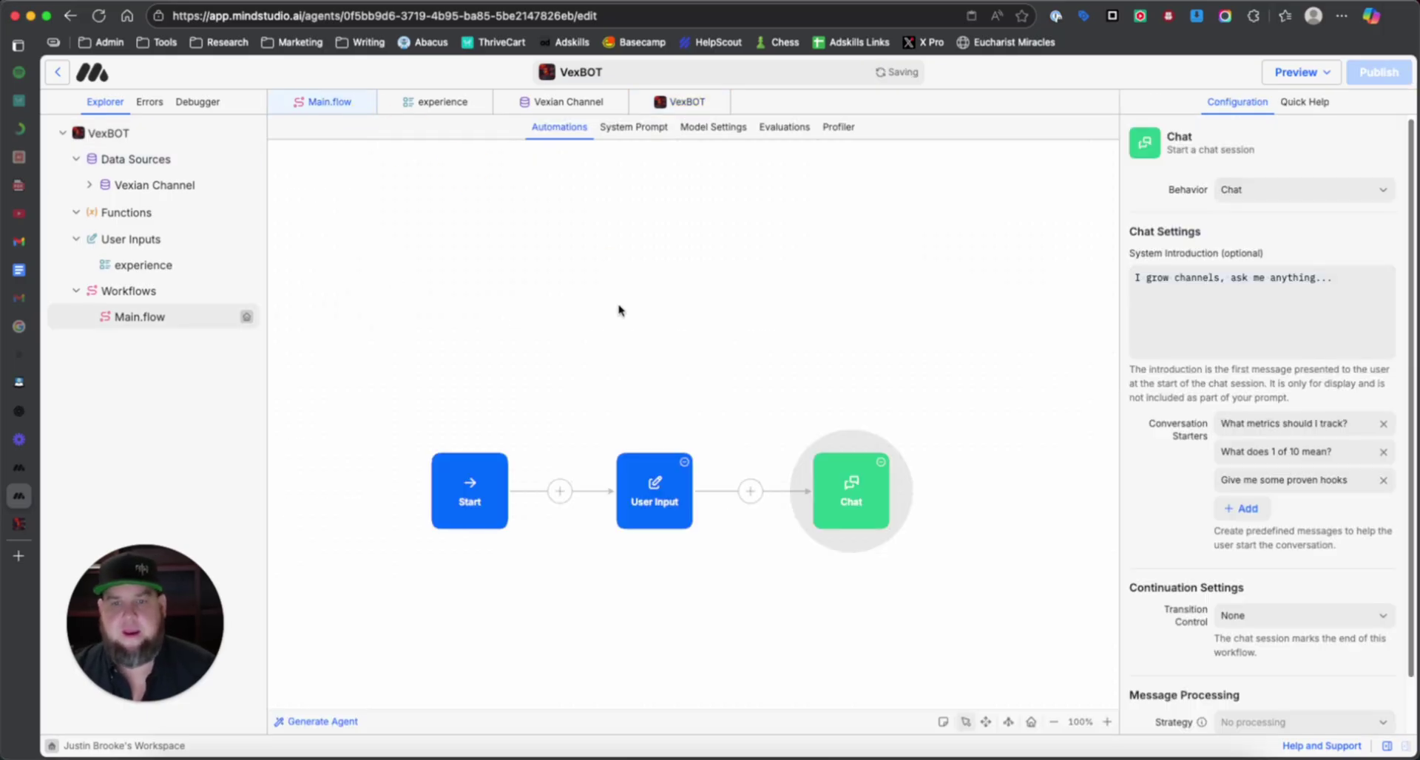